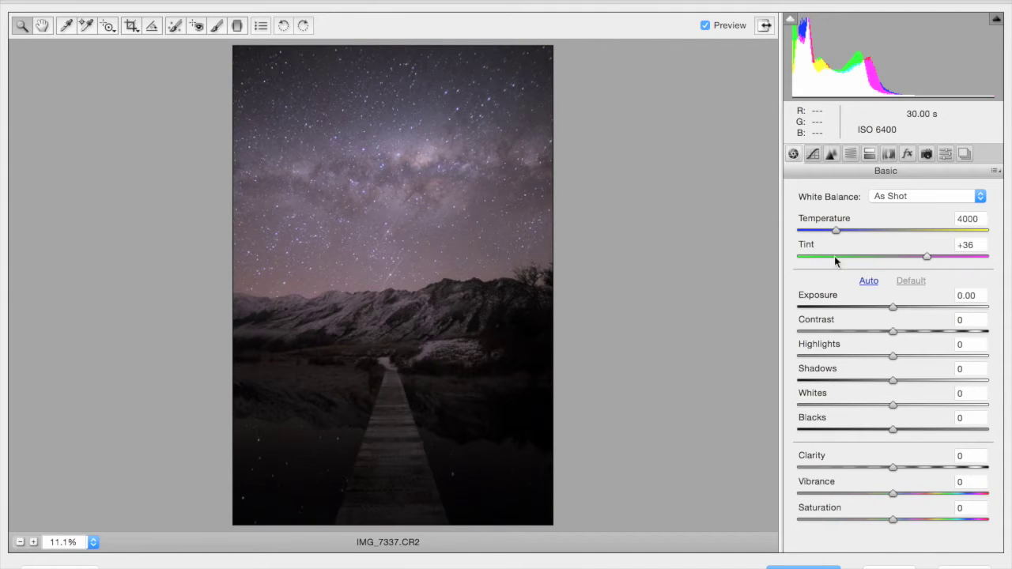
Set the white balance Tint to +30 and the Temperature to 3850.
click(923, 254)
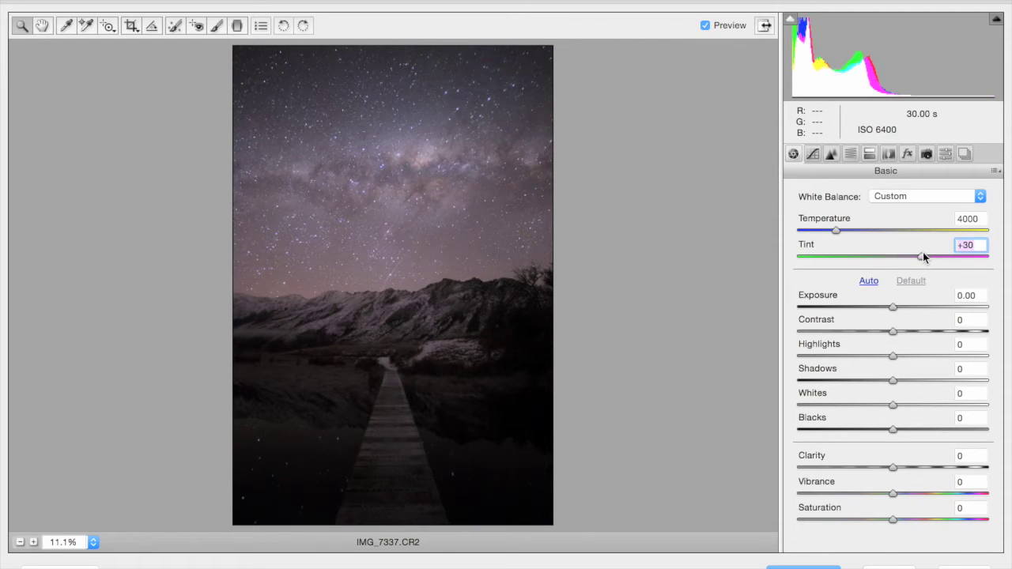
click(831, 229)
key(Down)
key(Down)
key(Down)
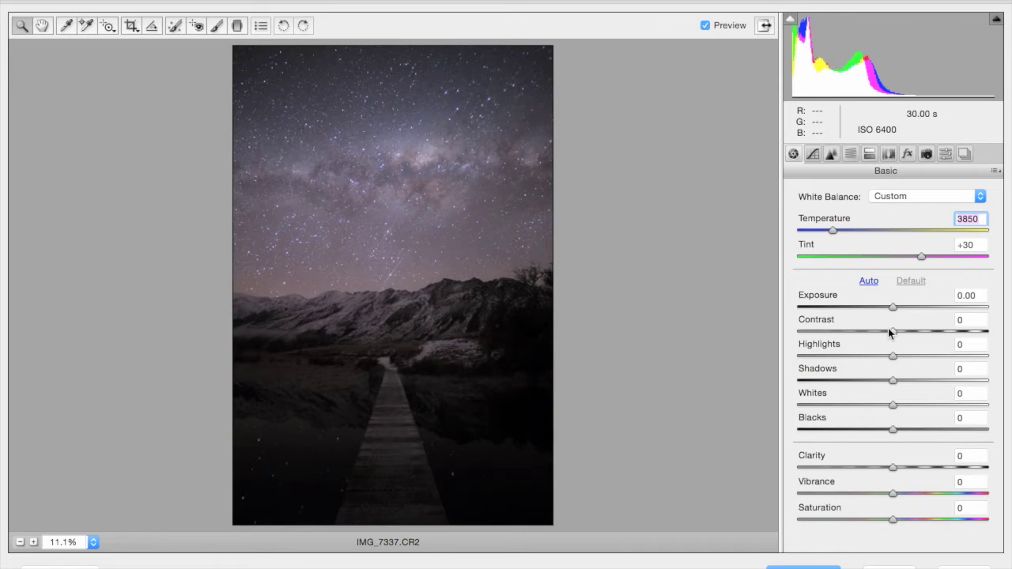
Adjust the basic tones: Contrast +15, Highlights -100, Shadows +100, Whites +27 and Blacks -10.
drag(890, 333, 904, 333)
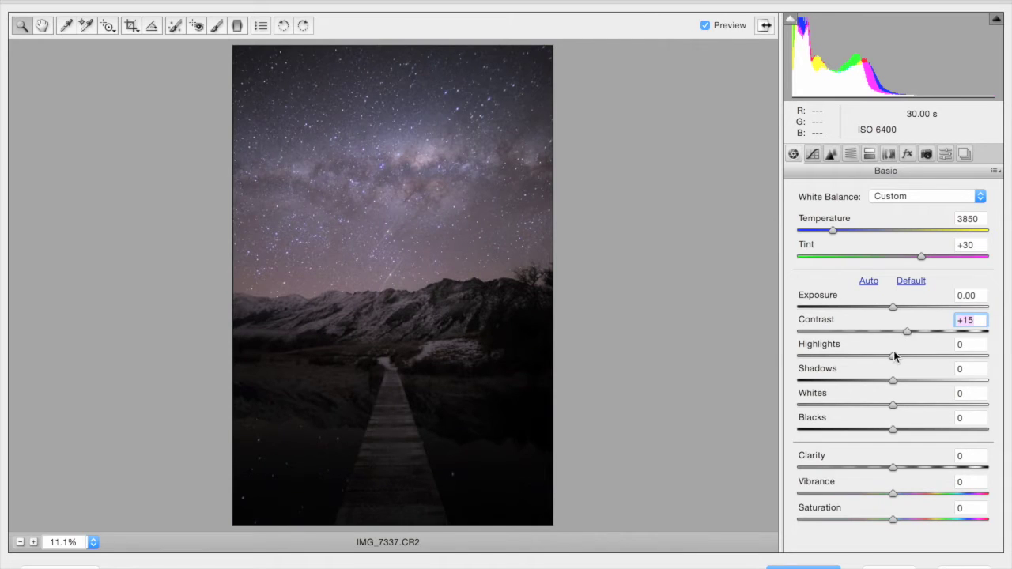
drag(890, 357, 782, 355)
drag(890, 382, 1007, 377)
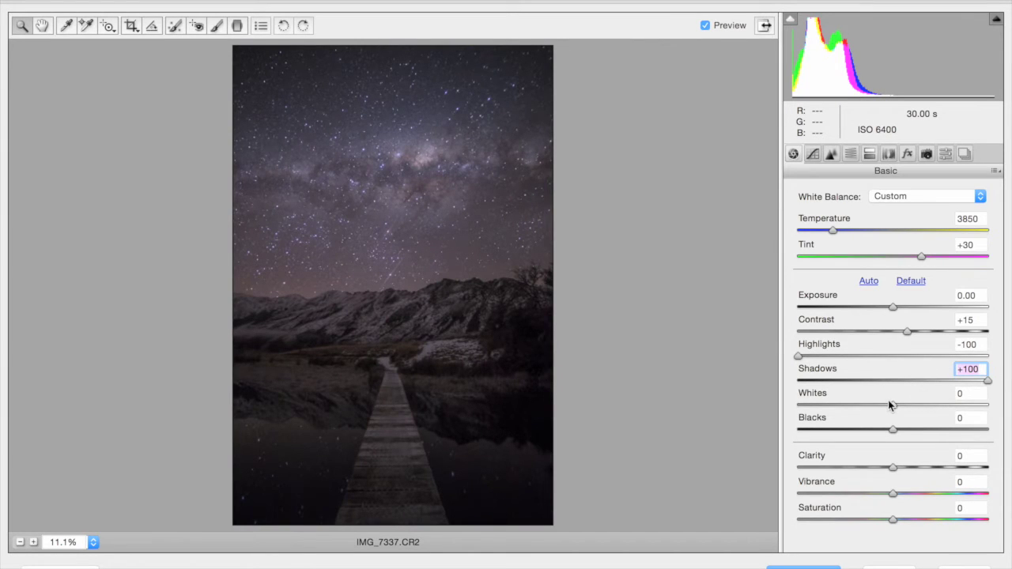
drag(889, 405, 880, 430)
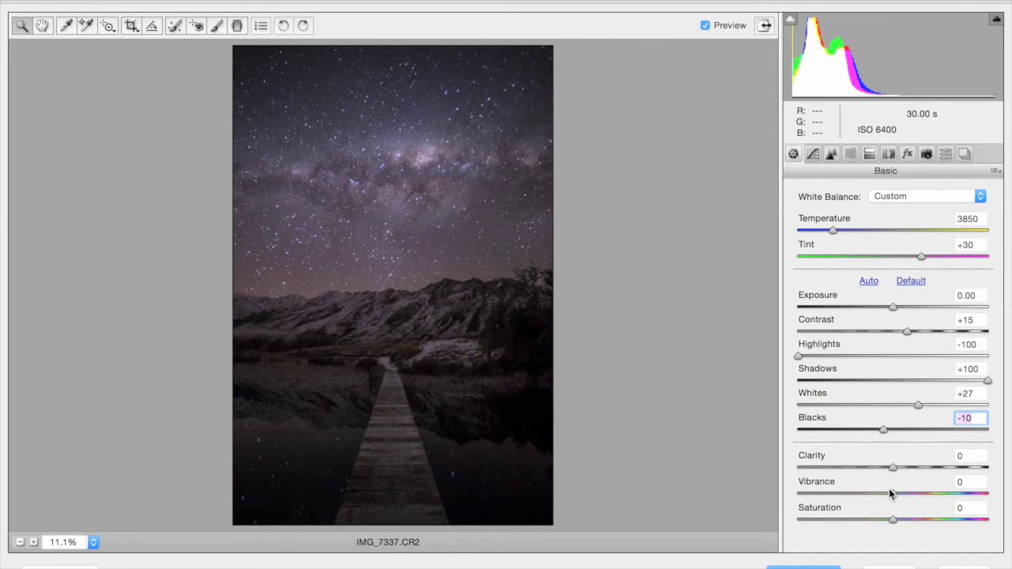
Raise the photo's Vibrance to +15 and its Saturation to +5.
drag(892, 494, 906, 494)
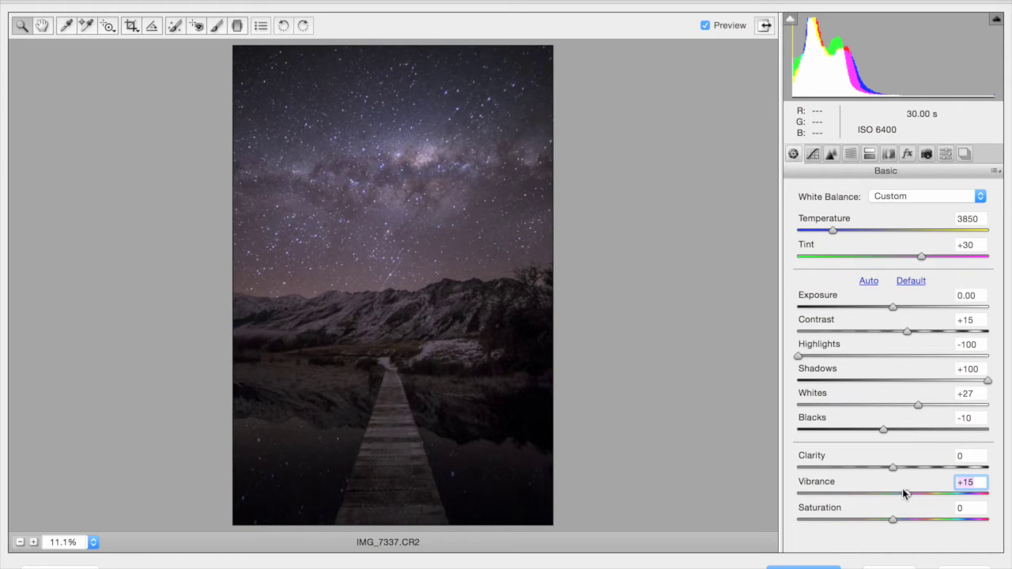
key(Tab)
key(Up)
key(Up)
key(Up)
key(Up)
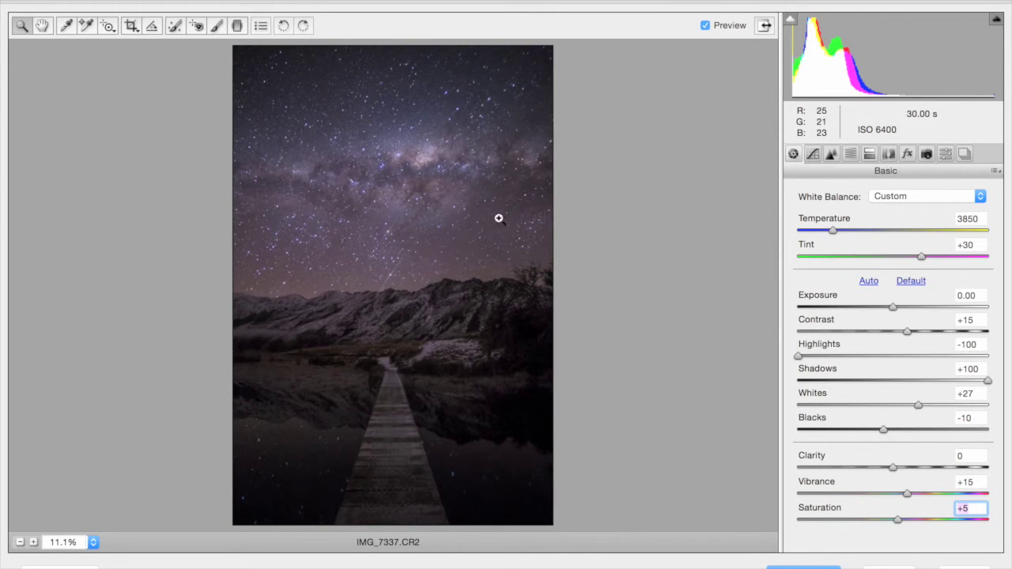
Brighten the photo by setting the Exposure to +1.00.
click(893, 307)
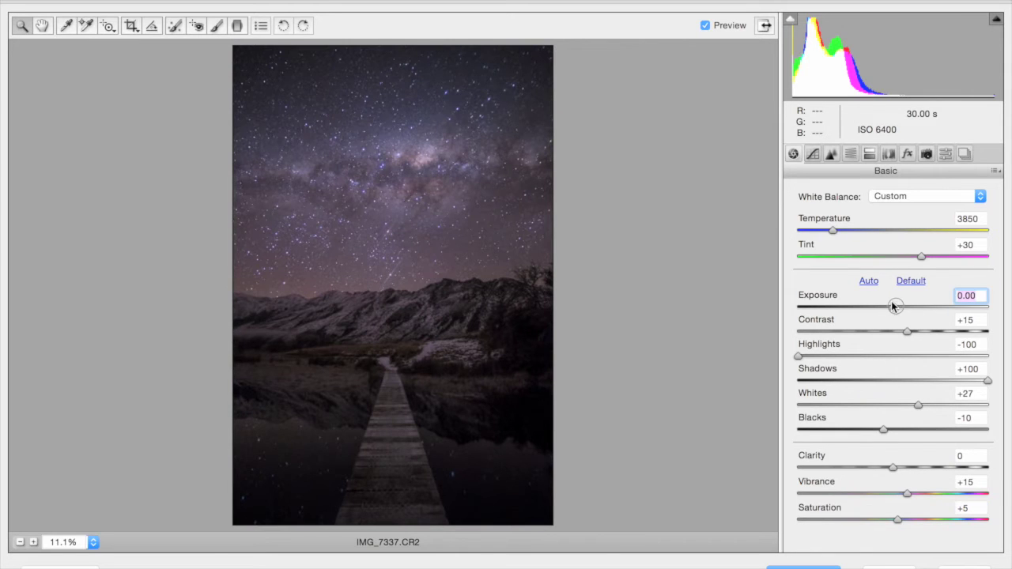
drag(893, 307, 907, 307)
key(Up)
key(Up)
key(Up)
key(Up)
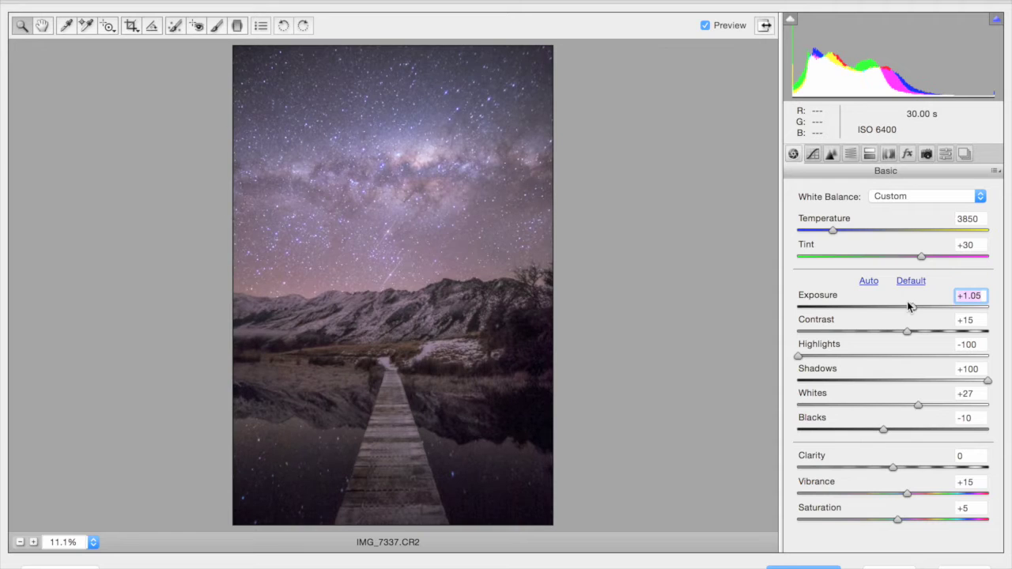
key(Down)
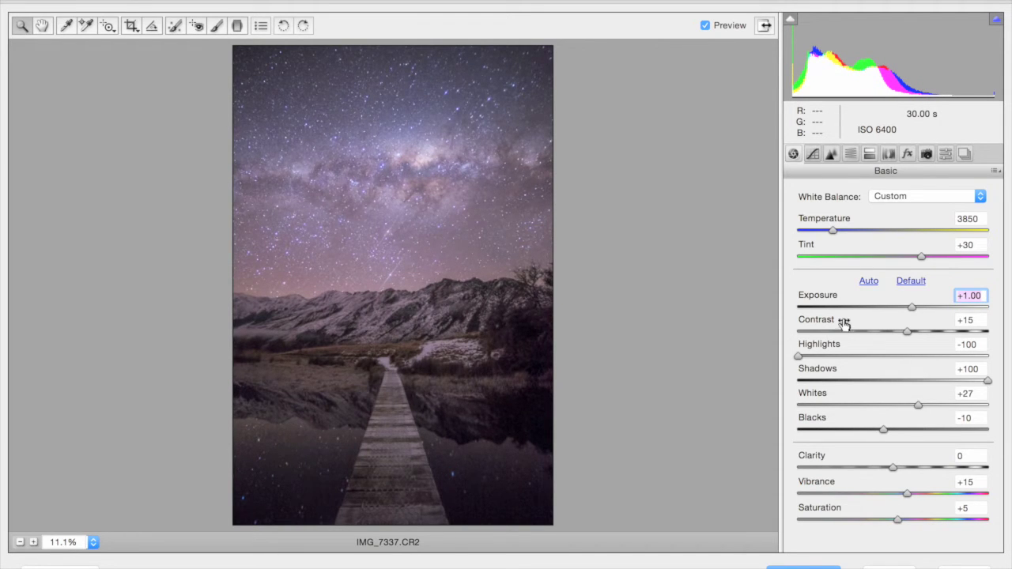
Try a cooler white balance Temperature of 3750 and return it to 3850.
click(830, 229)
key(Down)
key(Down)
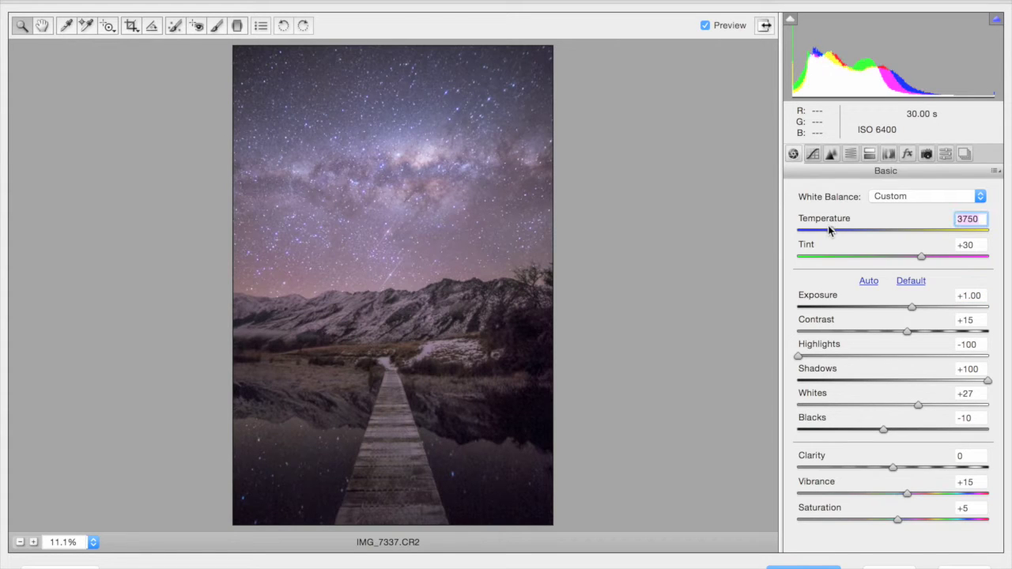
key(Up)
key(Up)
Set the white balance Tint to +33.
click(921, 257)
key(Up)
key(Up)
Set the parametric tone curve's Lights to +20 and its Highlights to +6.
click(813, 154)
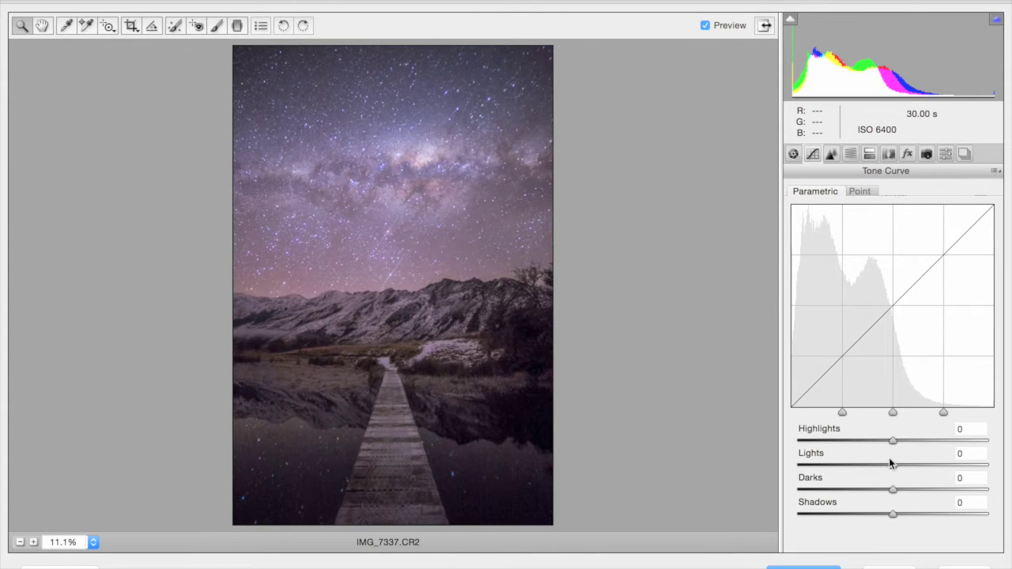
click(861, 189)
click(810, 191)
drag(889, 466, 912, 464)
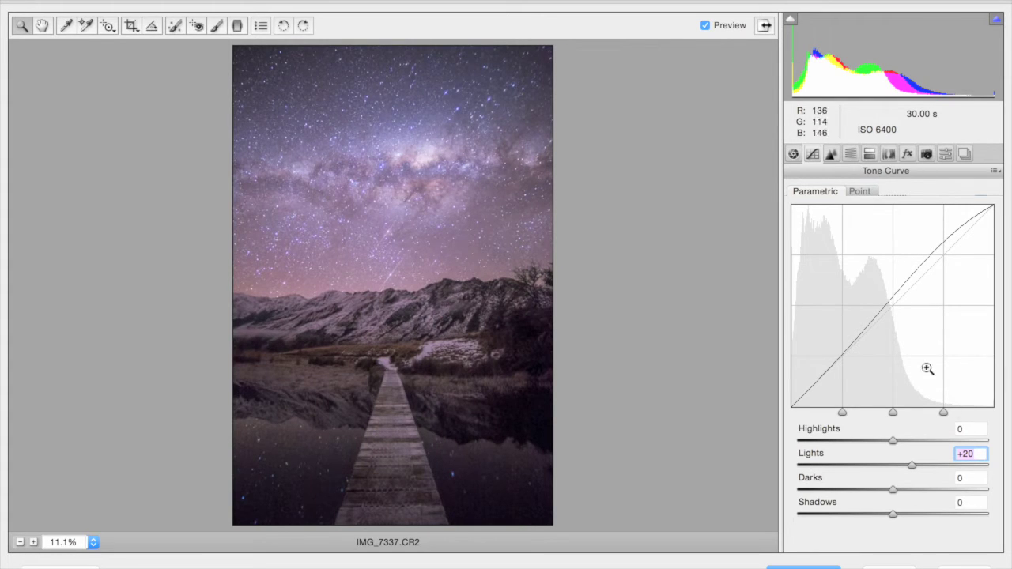
drag(892, 440, 894, 440)
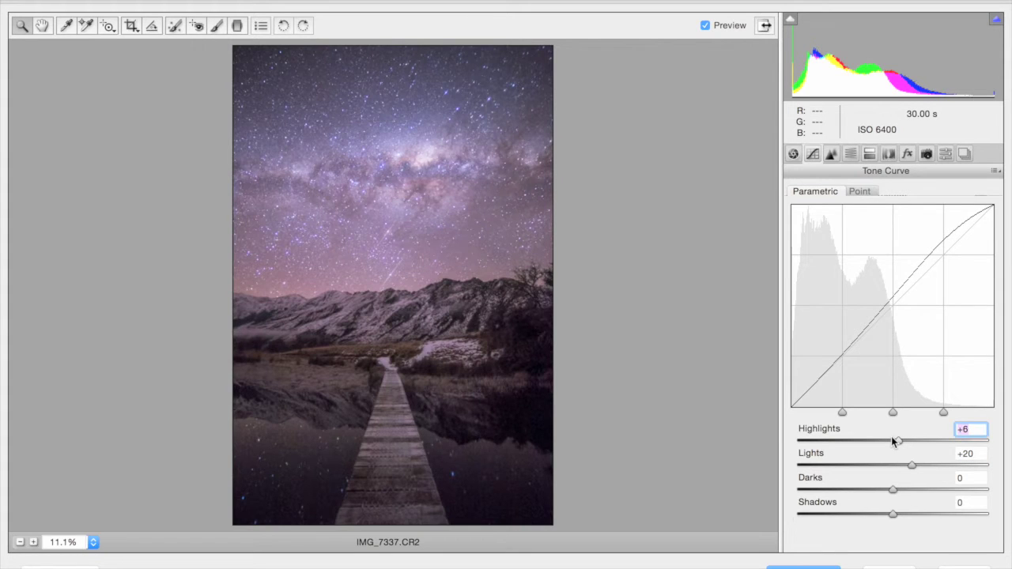
Inspect the Milky Way core at 66% zoom and lower the Exposure to +0.80.
right_click(423, 141)
click(451, 228)
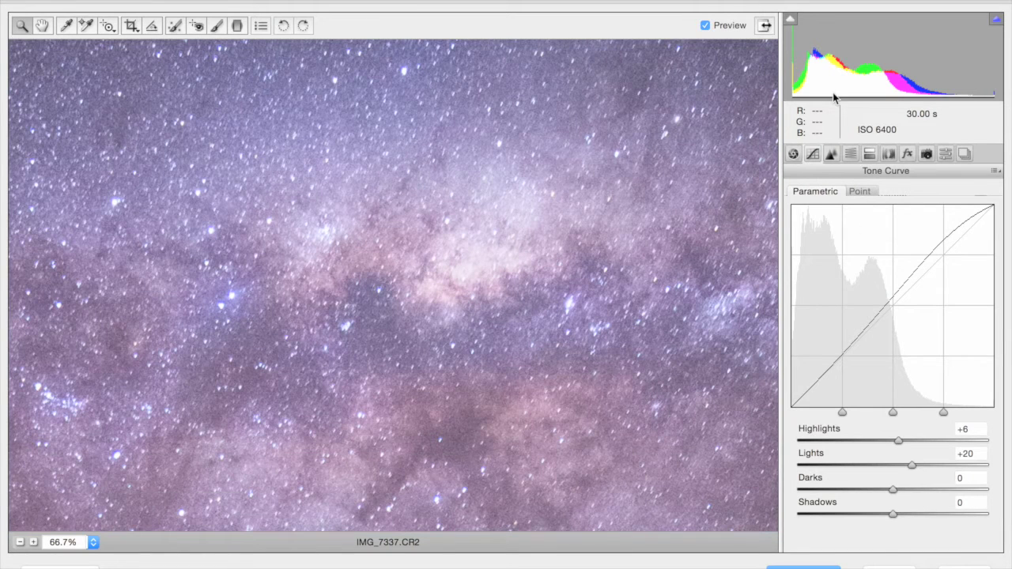
click(794, 155)
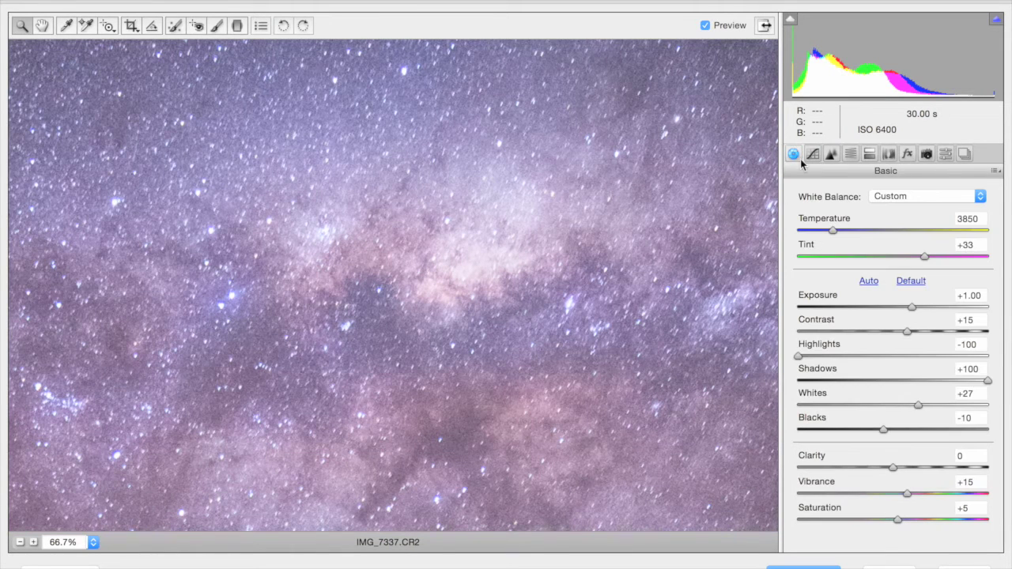
click(908, 307)
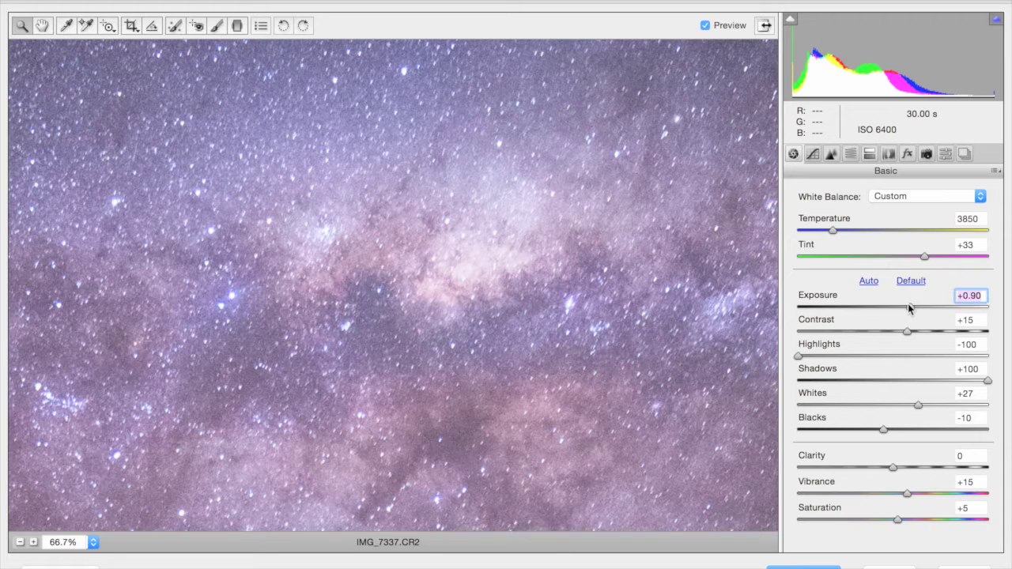
key(Down)
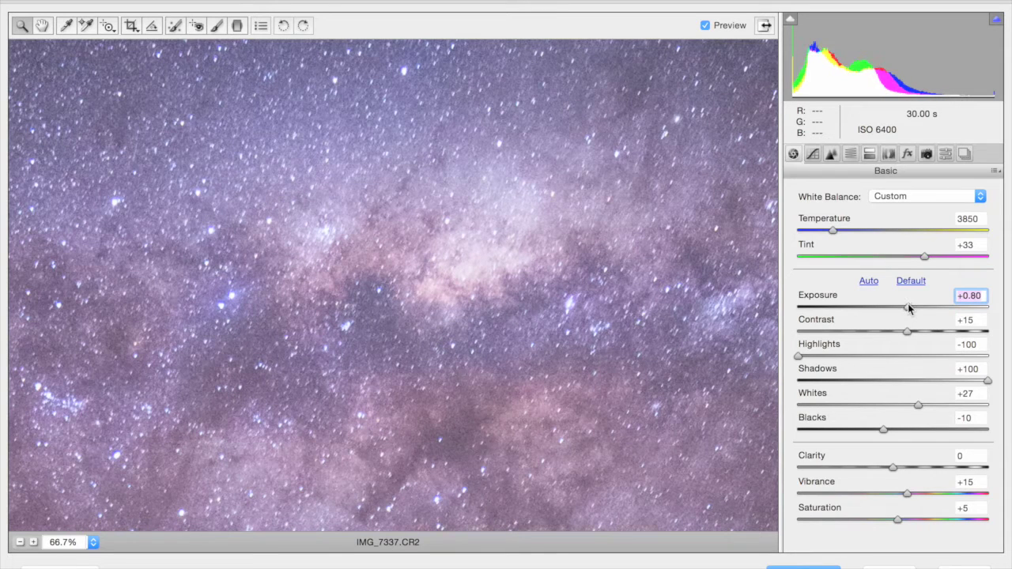
Set the parametric tone curve's Darks to -8 and its Shadows to +15, judging the whole photo.
click(831, 154)
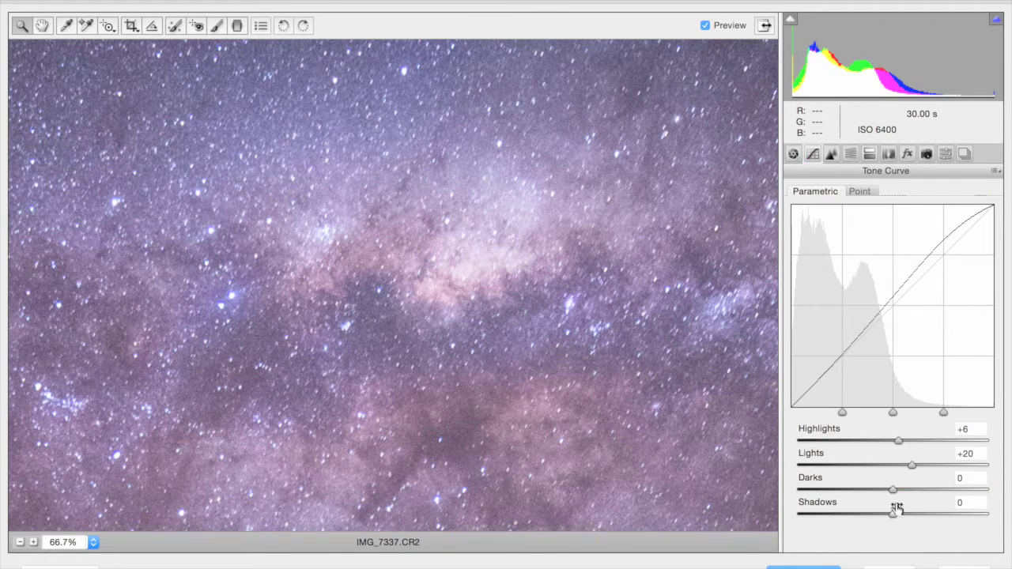
right_click(553, 342)
click(595, 534)
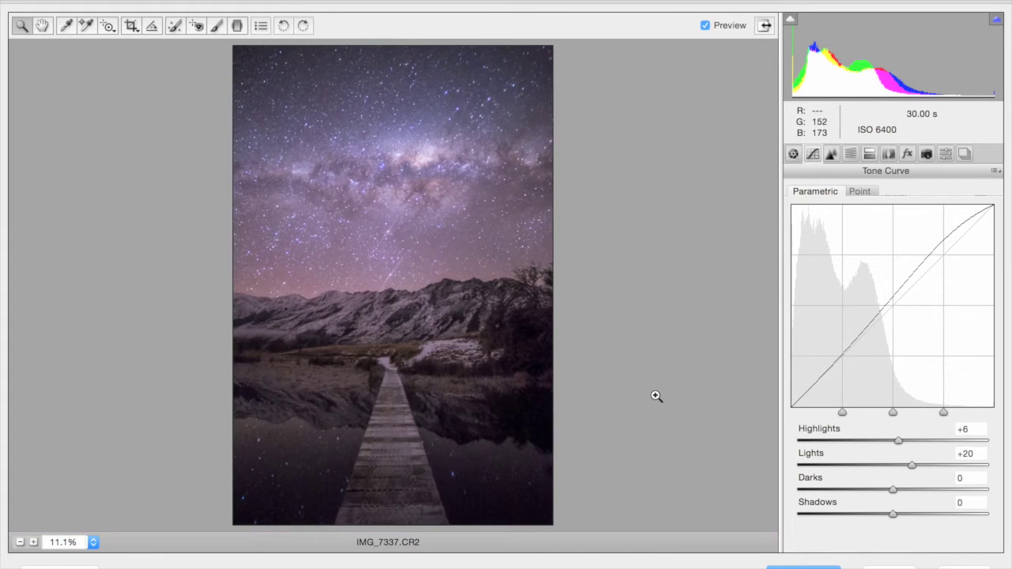
drag(892, 489, 884, 491)
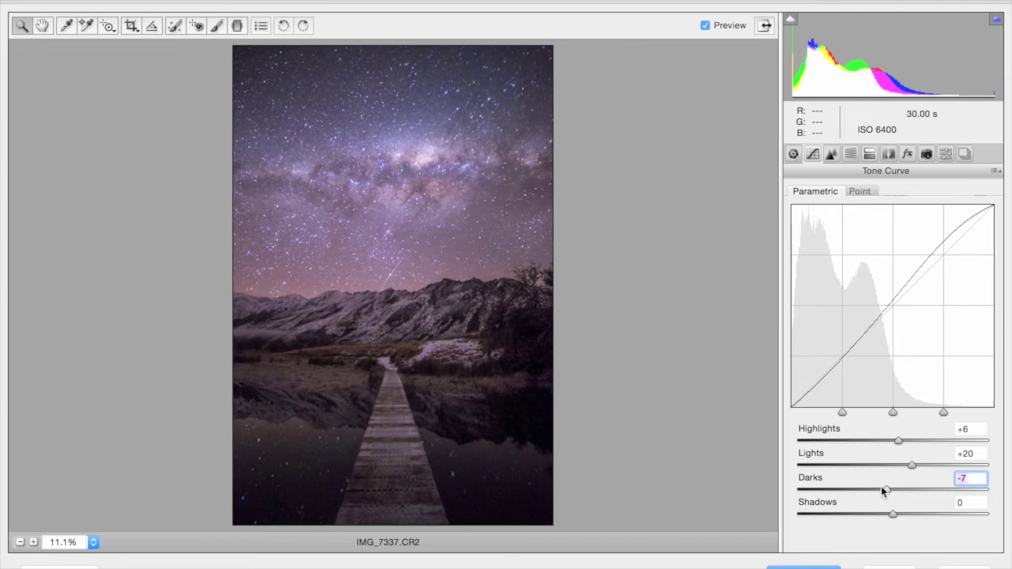
text(-8)
drag(888, 514, 907, 516)
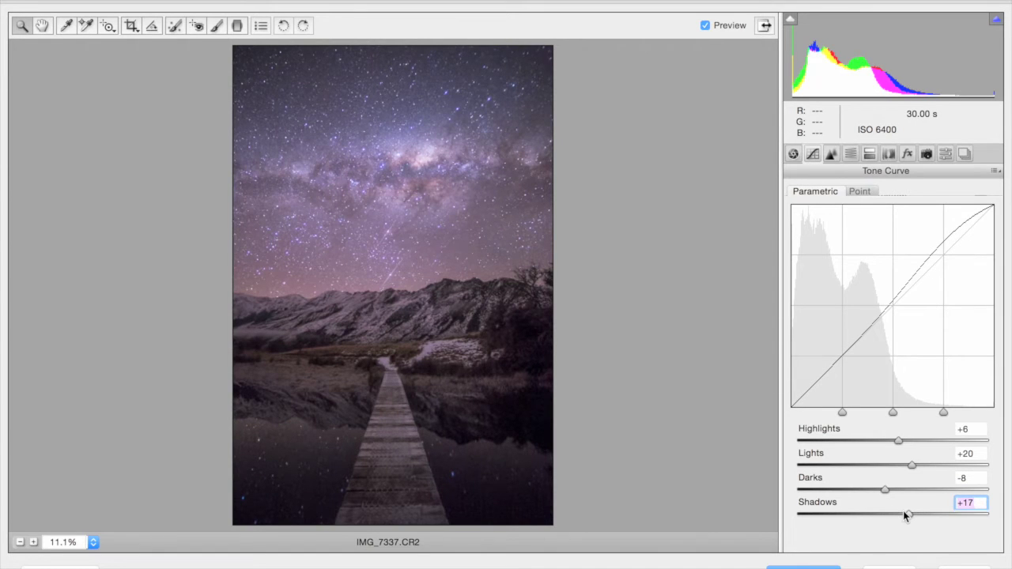
drag(908, 515, 905, 515)
click(793, 154)
click(812, 156)
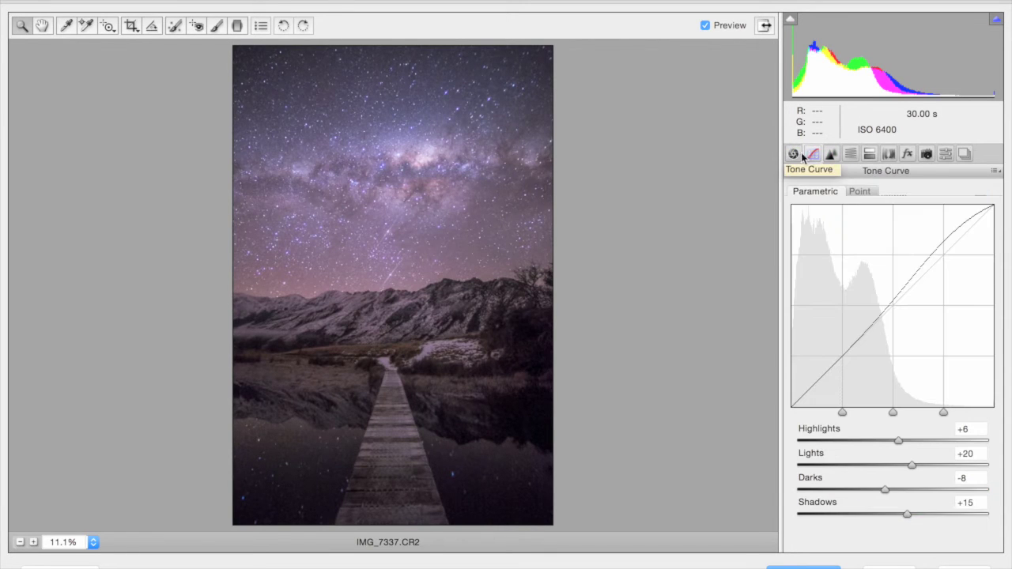
click(790, 155)
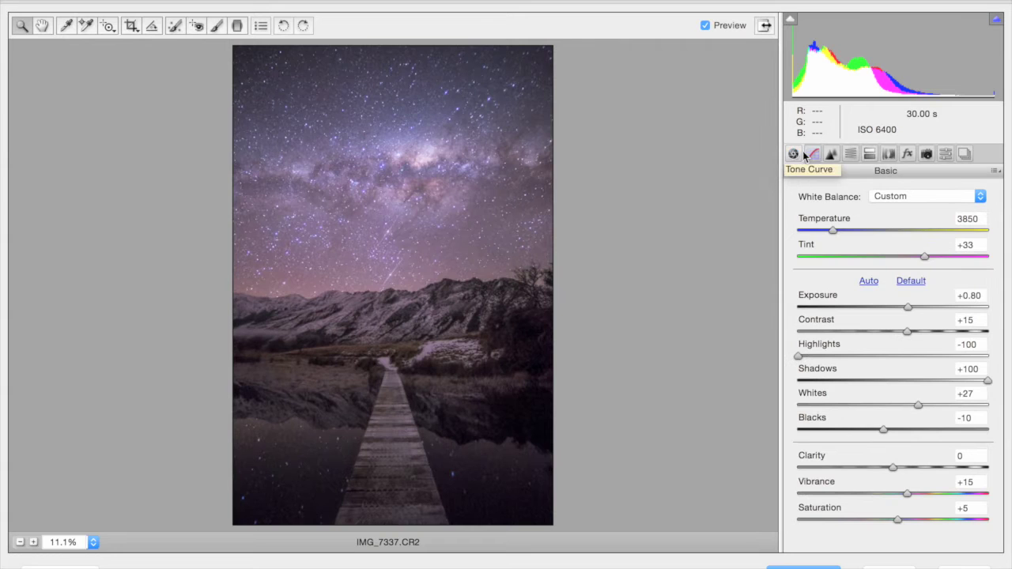
Set the sharpening Amount to 40.
click(830, 157)
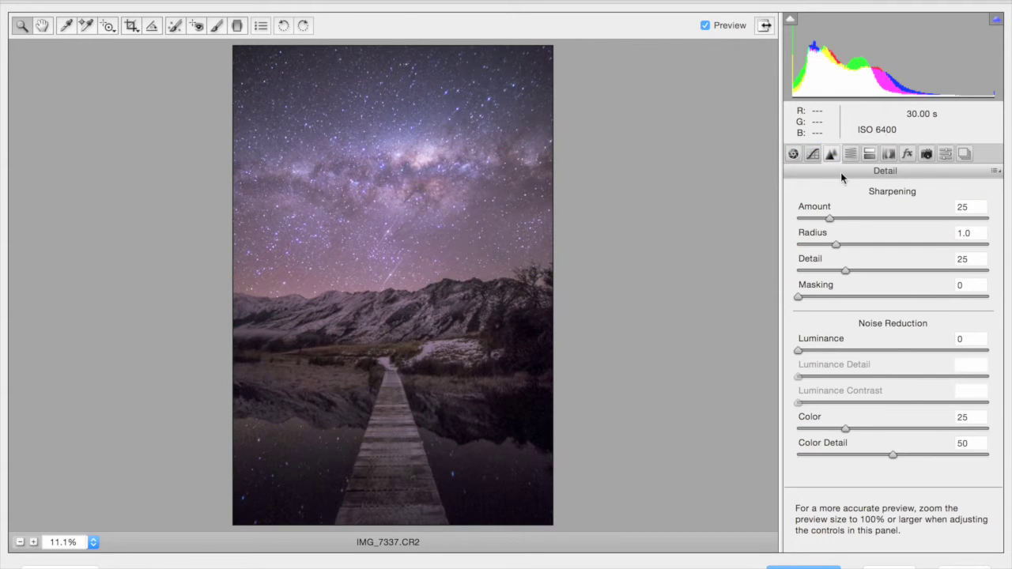
click(844, 218)
key(Up)
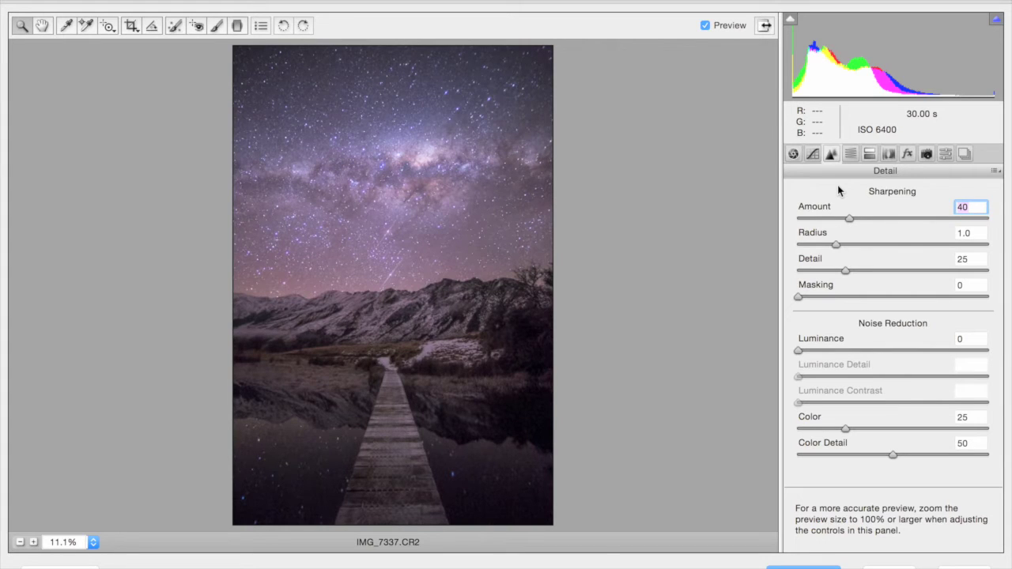
Set the noise reduction Luminance to 30 and the sharpening Masking to 77.
click(844, 350)
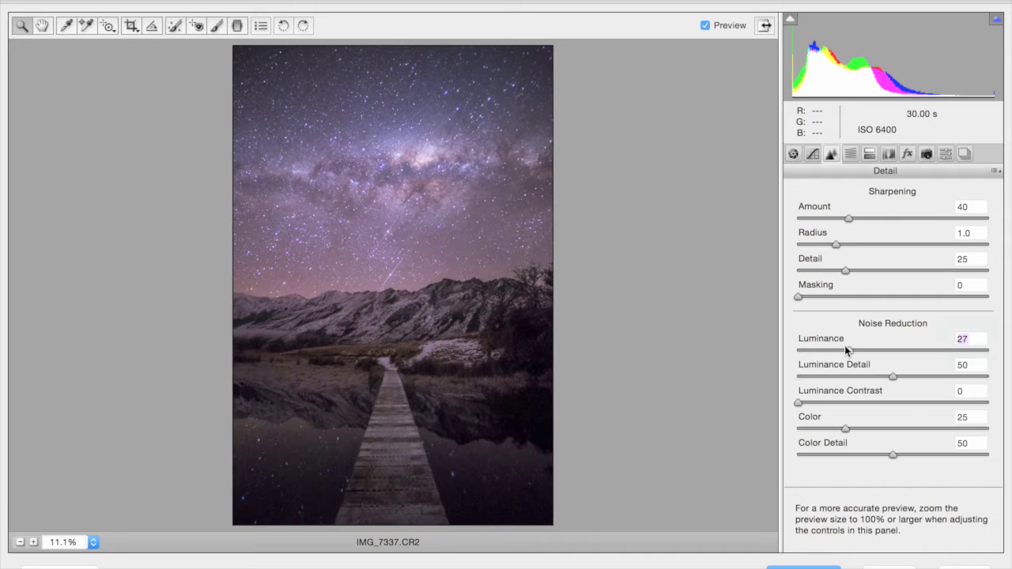
key(Up)
key(Up)
key(Up)
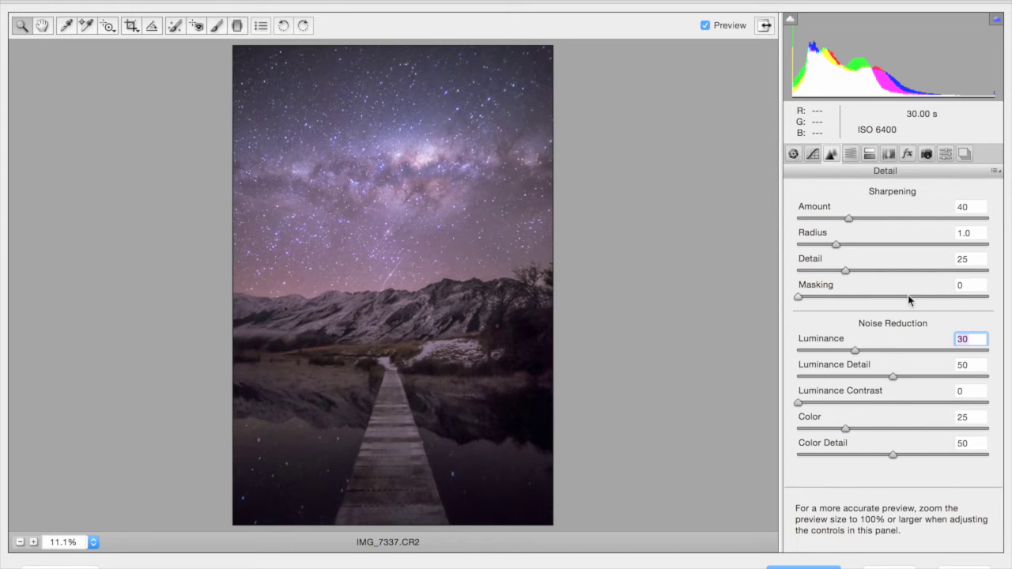
click(932, 295)
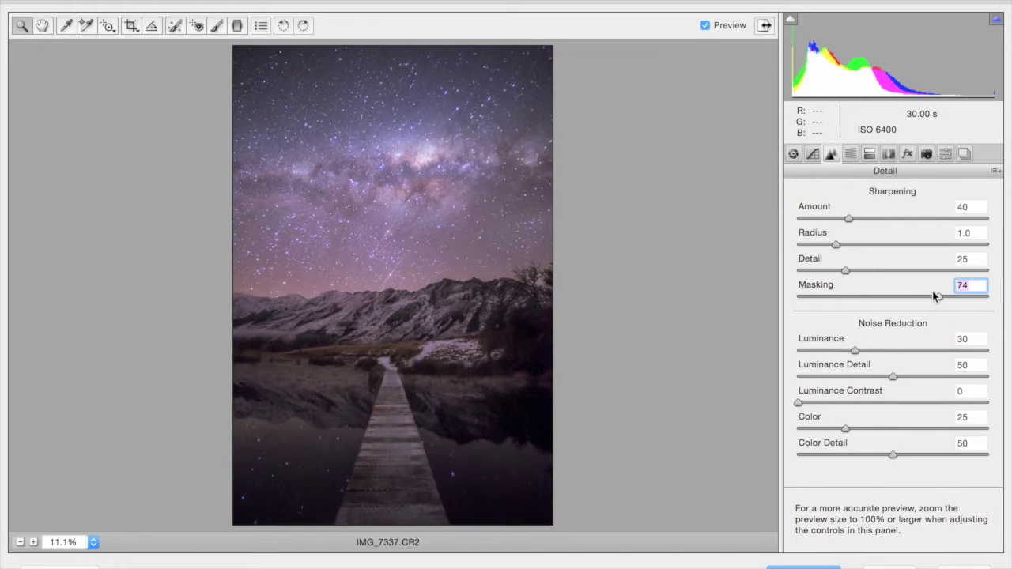
key(Up)
Check the sharpening Masking's effect on the mountain ridge at 66% zoom by lowering it and restoring it to 77.
right_click(366, 303)
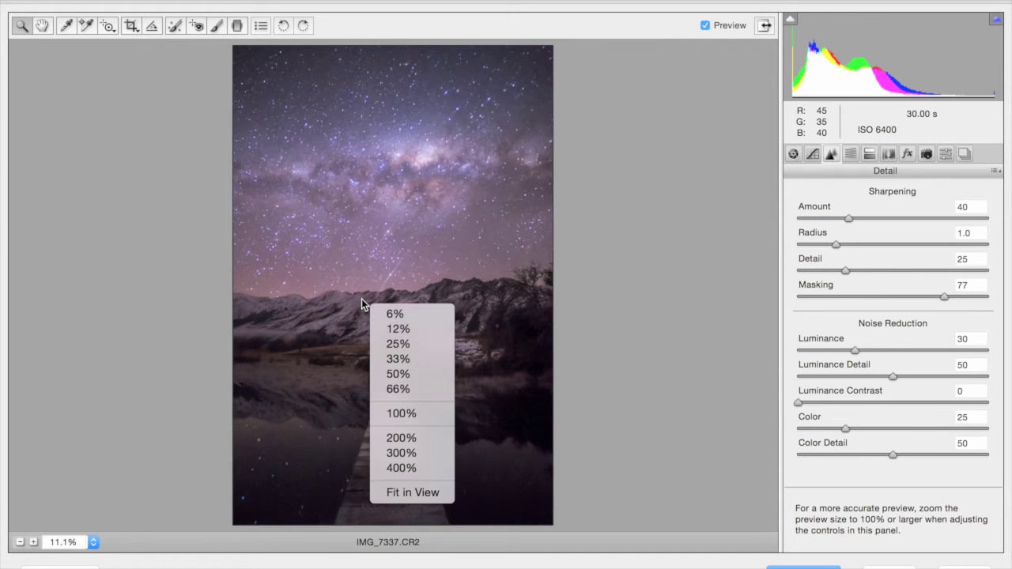
click(425, 389)
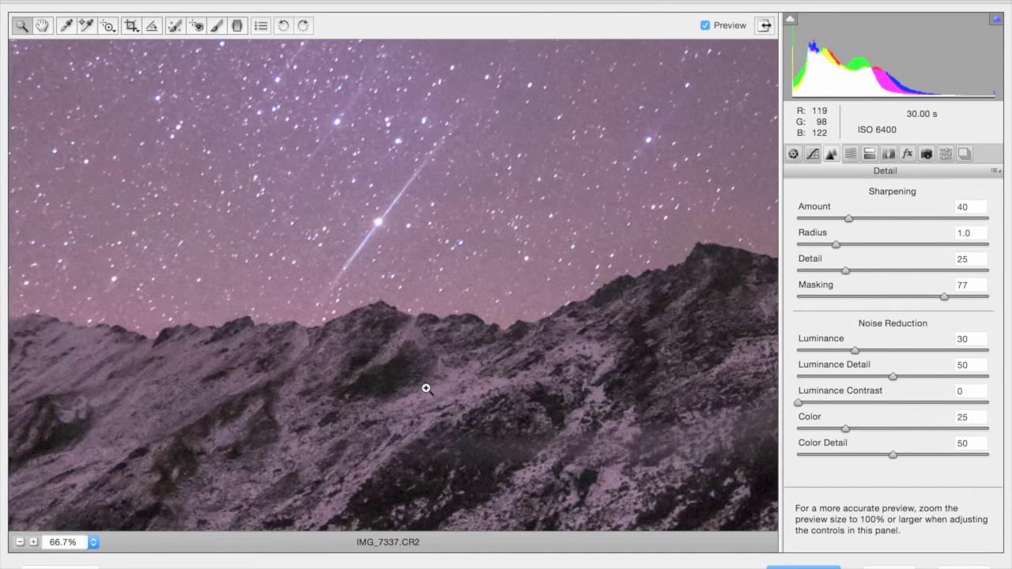
click(797, 297)
click(939, 297)
drag(938, 296, 943, 297)
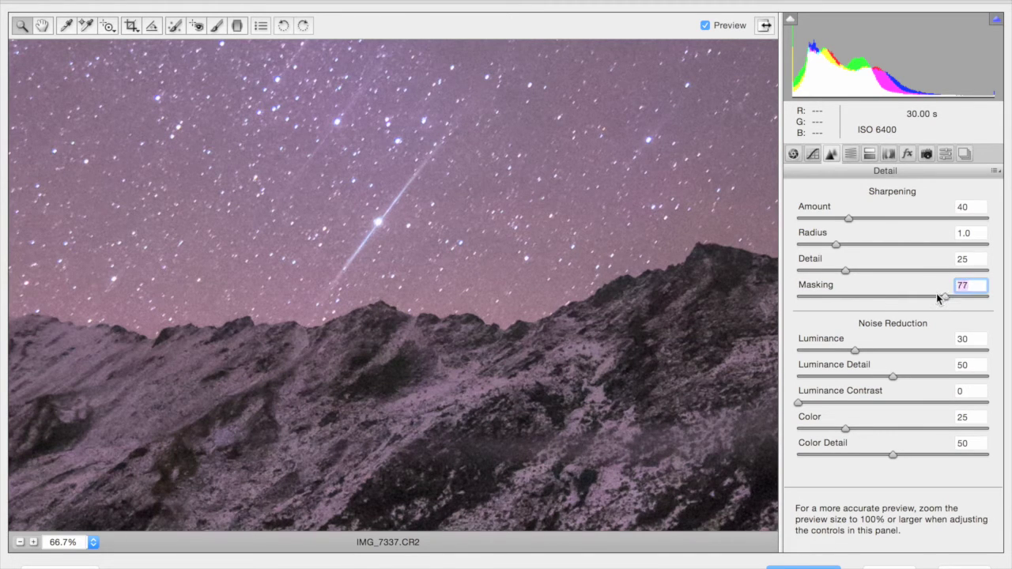
right_click(526, 300)
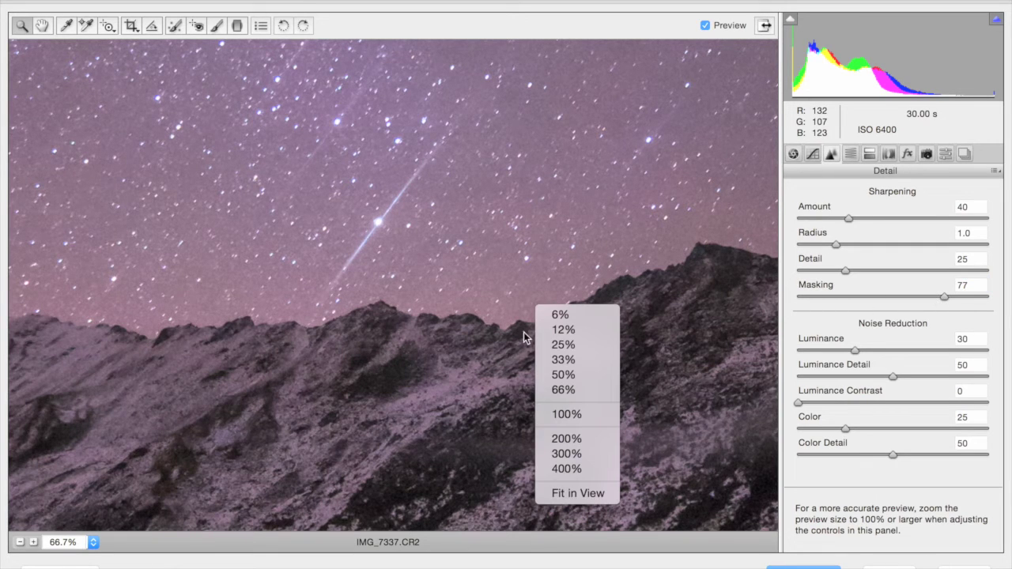
click(555, 490)
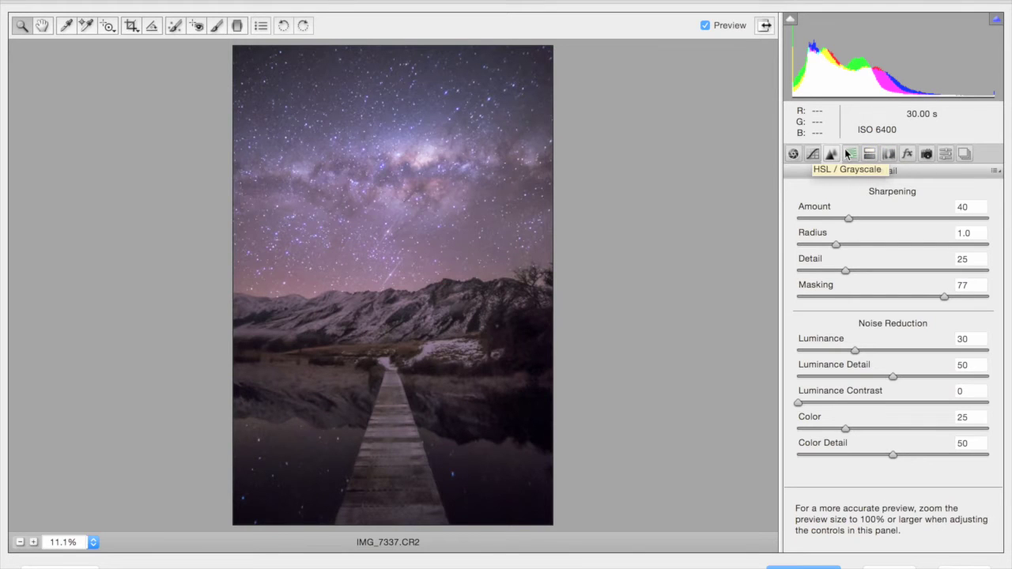
Turn on chromatic aberration removal in the lens corrections.
click(889, 155)
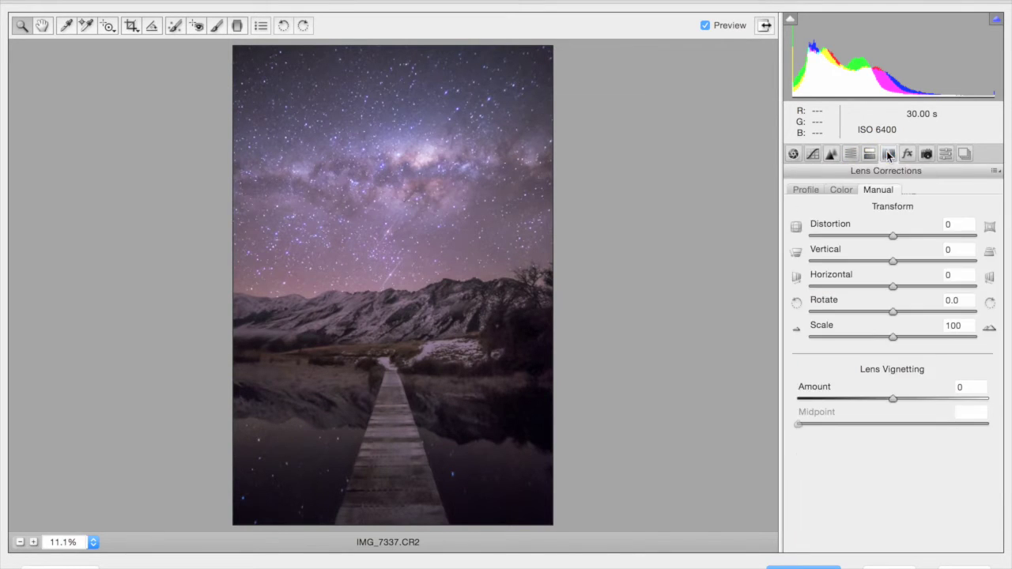
click(839, 191)
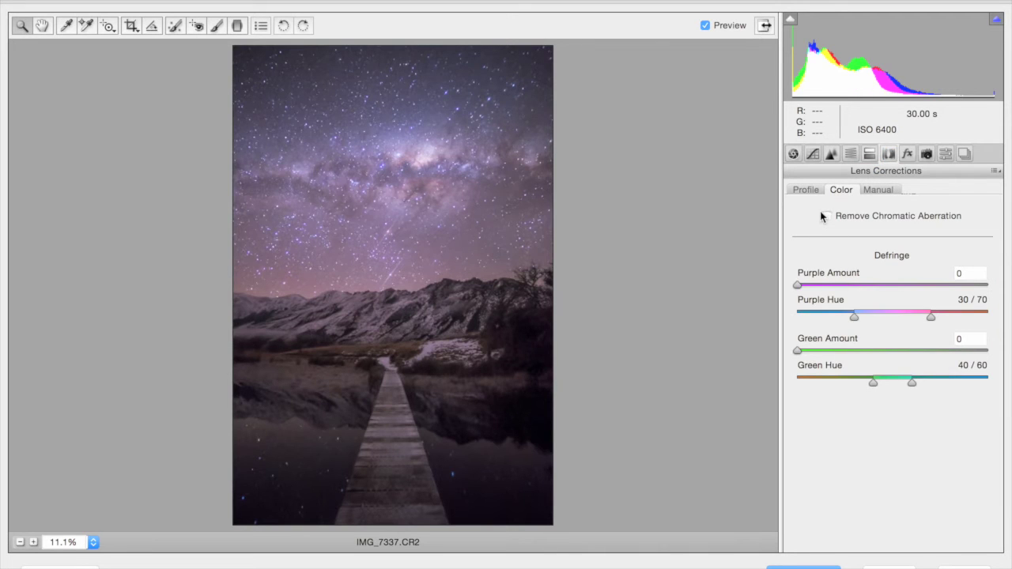
click(873, 215)
click(808, 190)
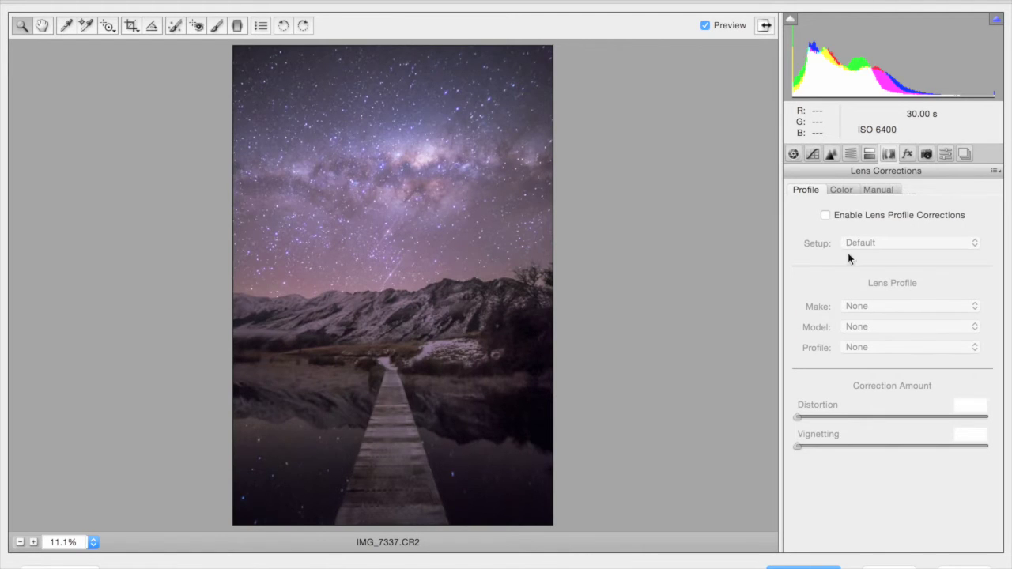
click(825, 214)
click(867, 306)
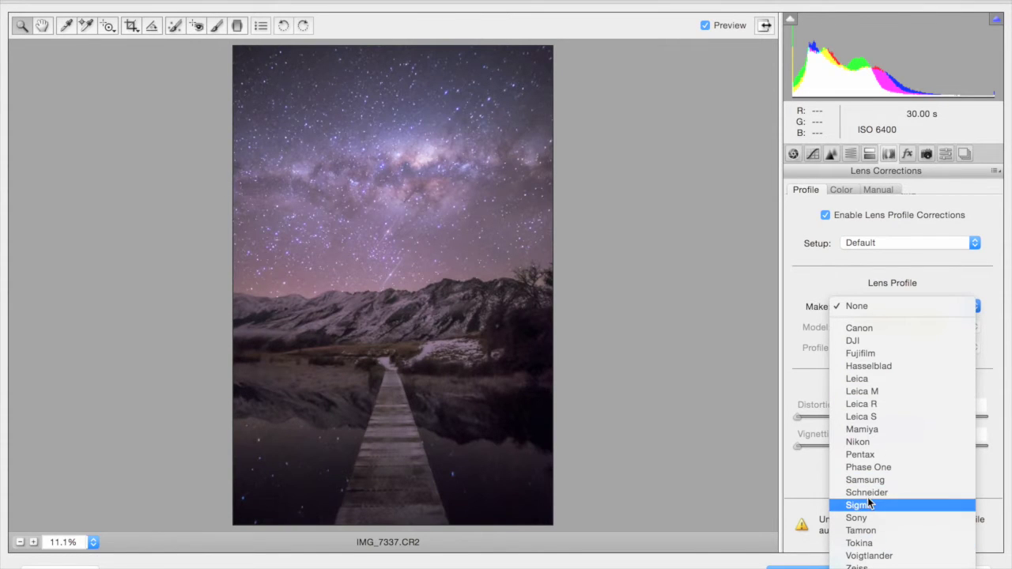
click(825, 214)
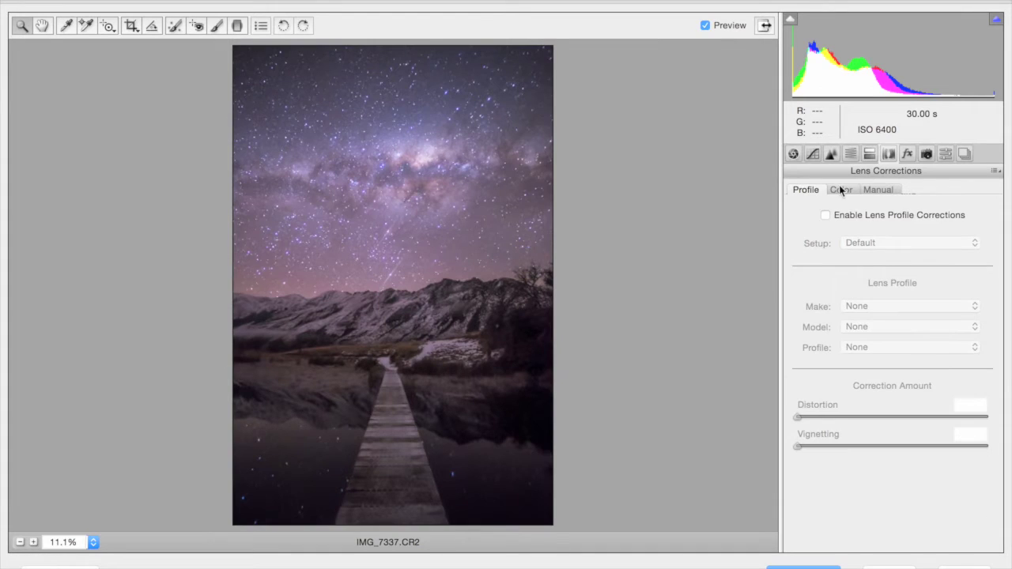
Set the manual lens vignetting Amount to +38 to brighten the photo's corners.
click(841, 189)
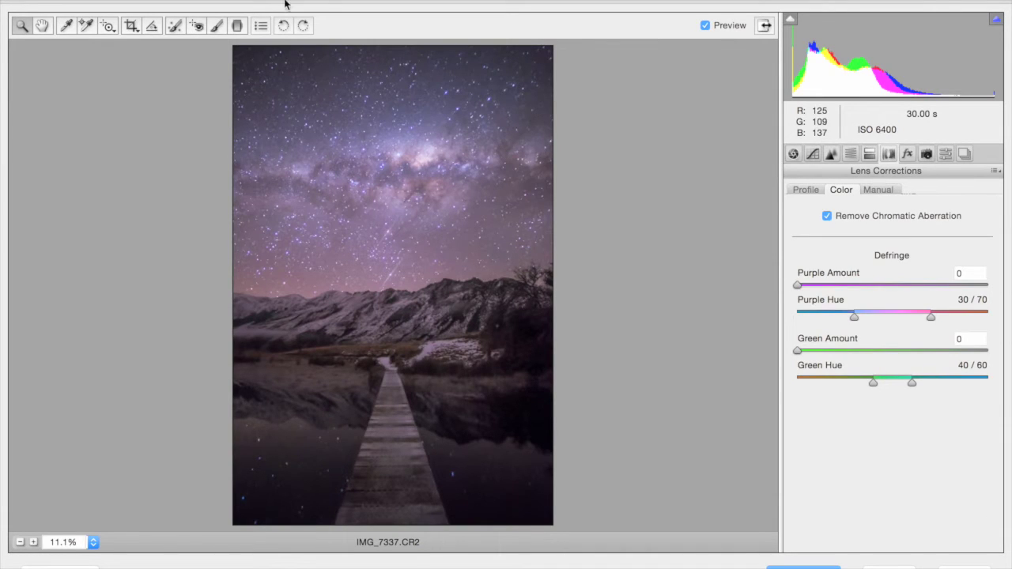
click(879, 190)
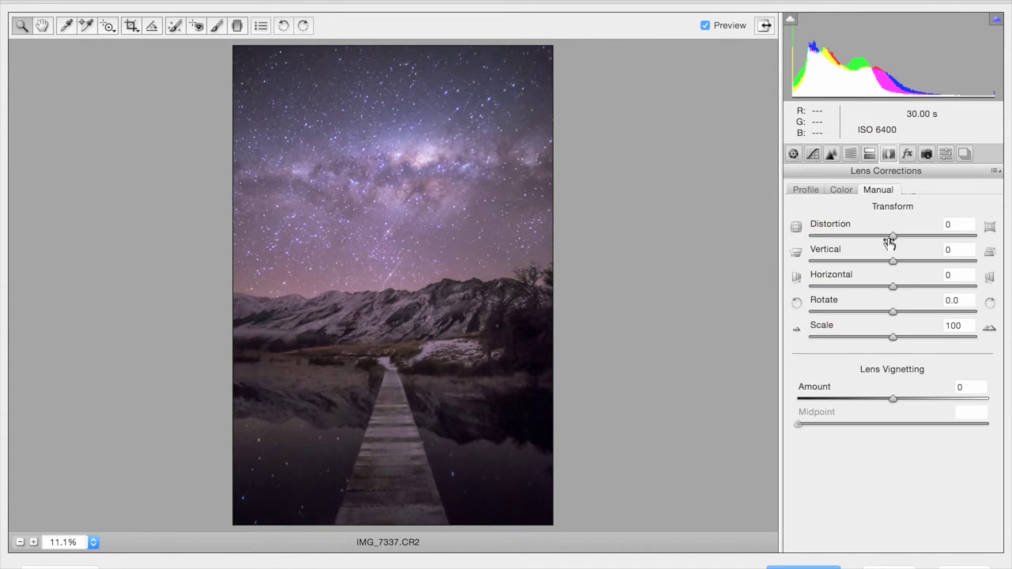
drag(892, 399, 927, 400)
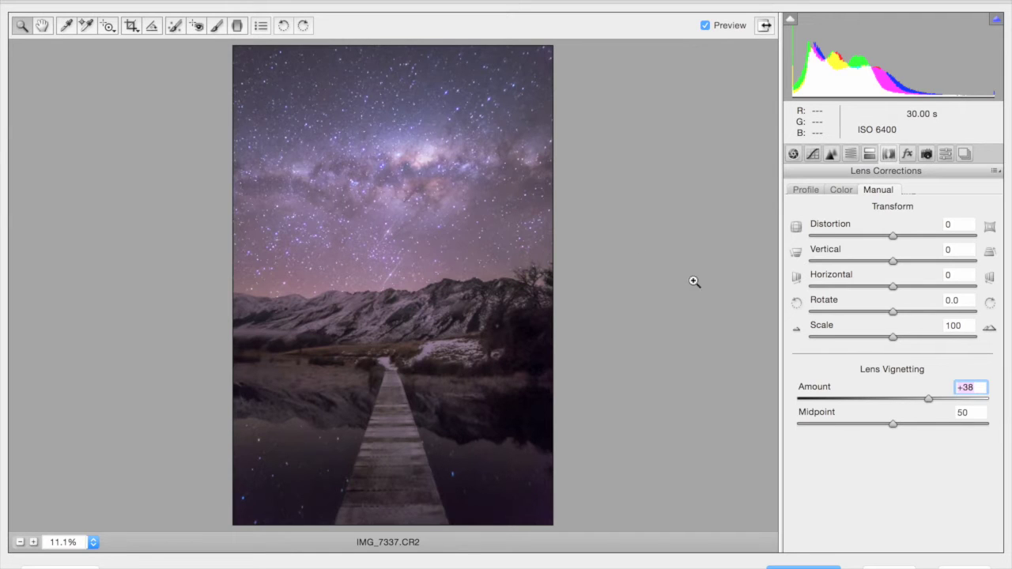
Examine the stars and noise in the Milky Way and the sky above the mountains at 100% zoom.
right_click(534, 46)
click(583, 156)
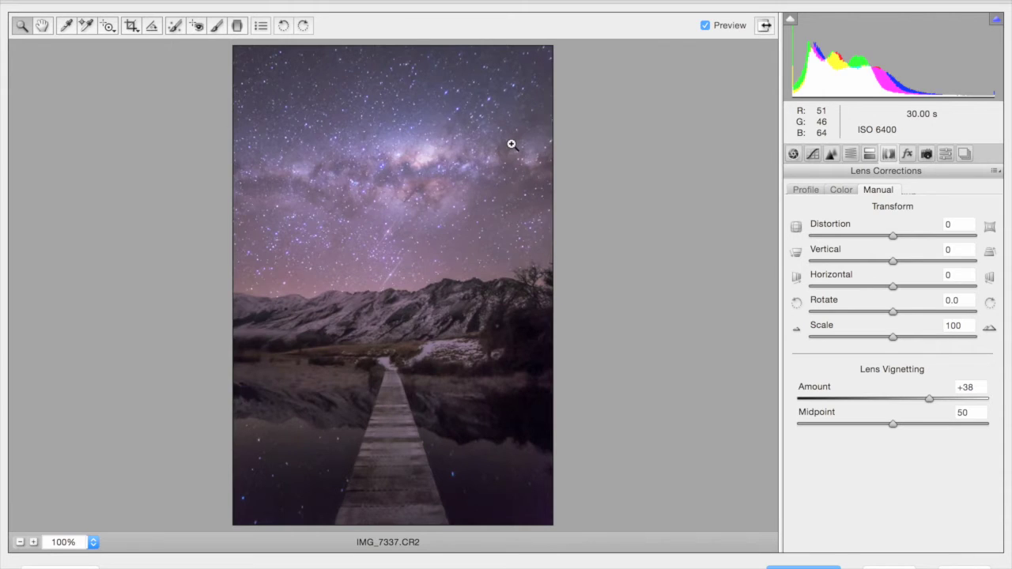
scroll(513, 145, up, 8)
scroll(513, 144, right, 6)
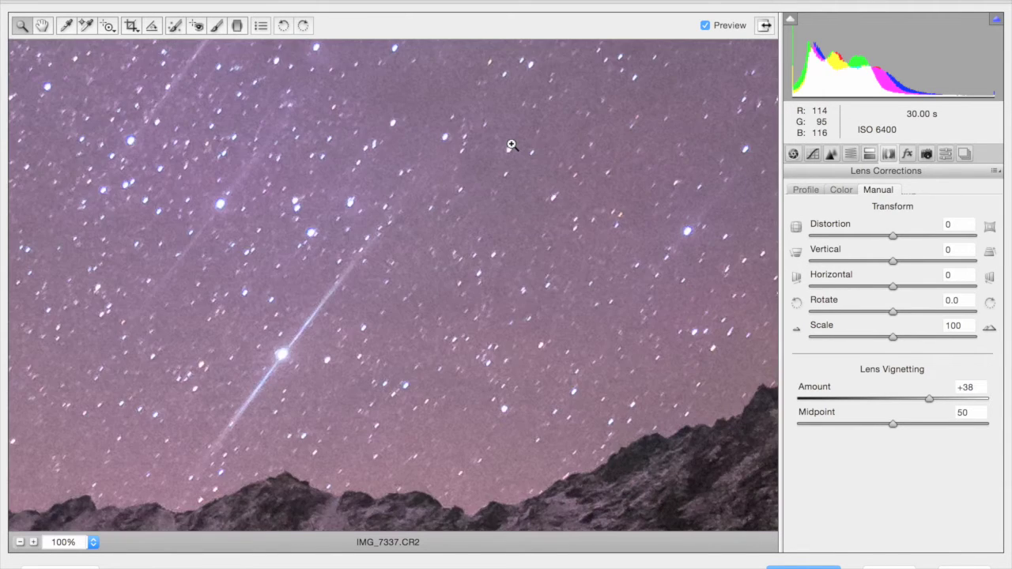
scroll(512, 145, up, 8)
scroll(512, 145, right, 4)
scroll(513, 145, down, 5)
scroll(513, 145, left, 4)
scroll(513, 144, down, 6)
scroll(512, 145, left, 4)
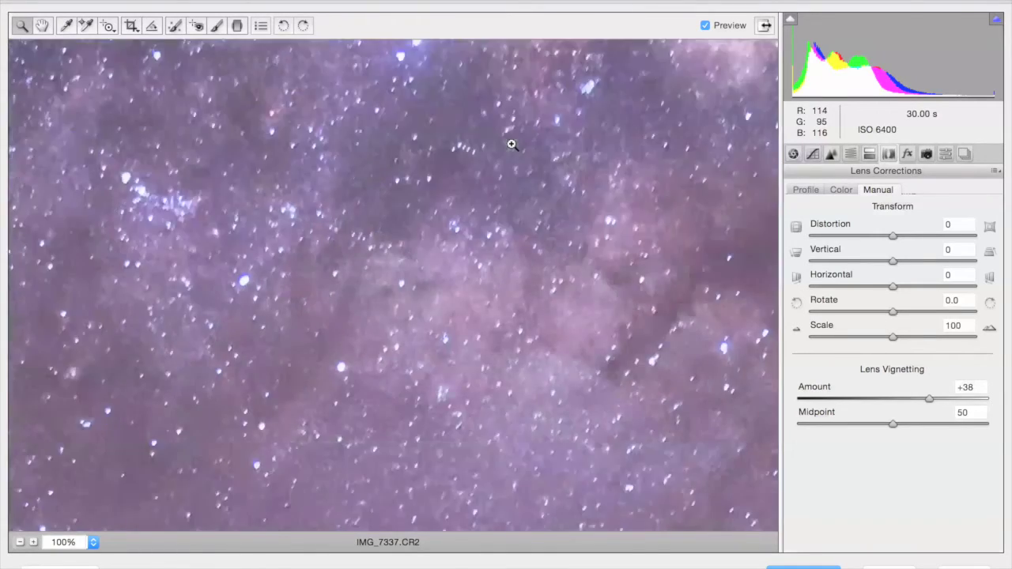
scroll(512, 145, right, 2)
scroll(512, 145, down, 8)
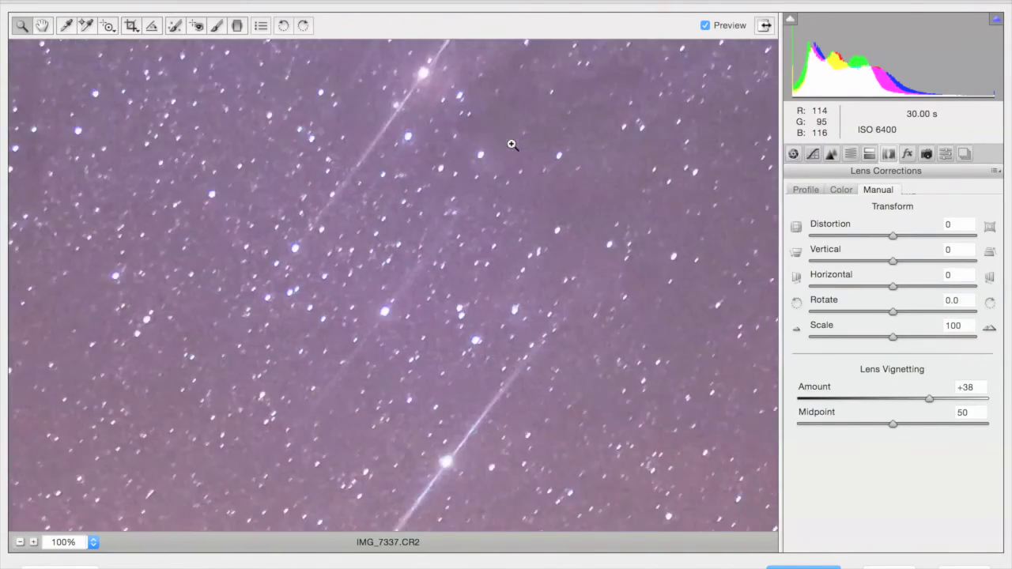
scroll(512, 145, up, 2)
scroll(513, 145, up, 6)
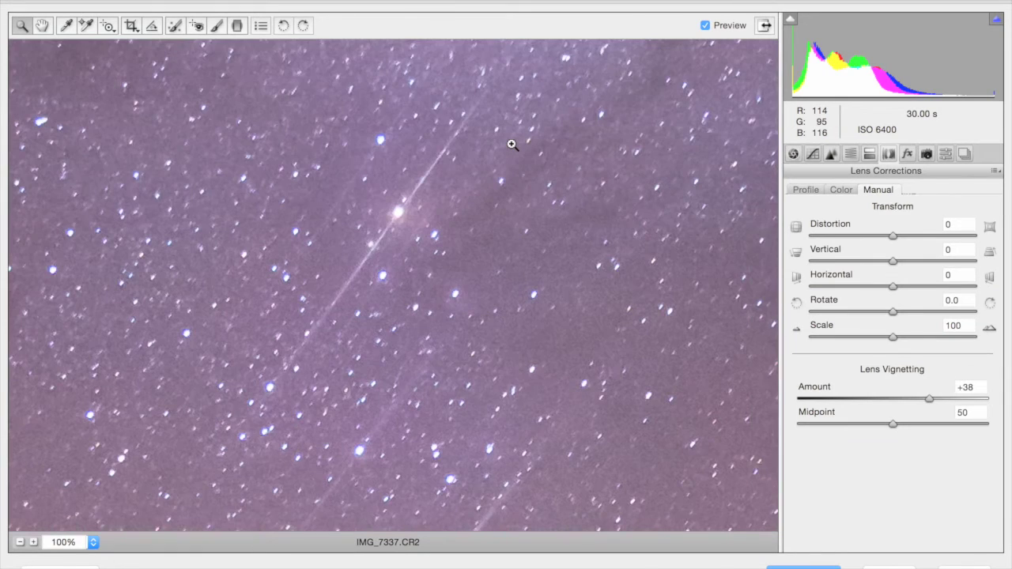
scroll(512, 144, down, 3)
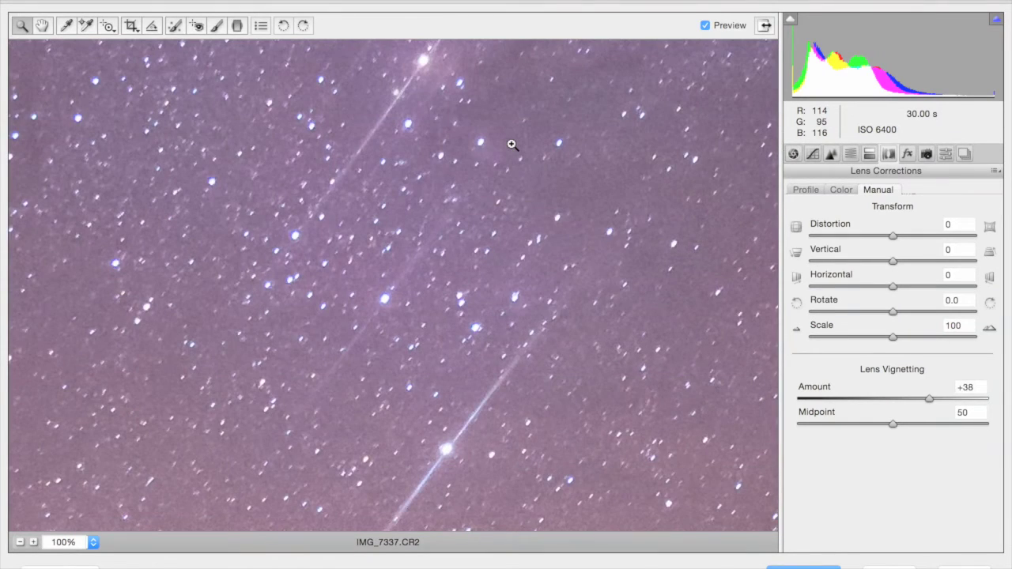
Examine the star shapes and noise in the upper sky and its corner at 100%, and return to the whole photo.
scroll(499, 249, right, 1)
scroll(499, 248, up, 3)
scroll(499, 248, down, 10)
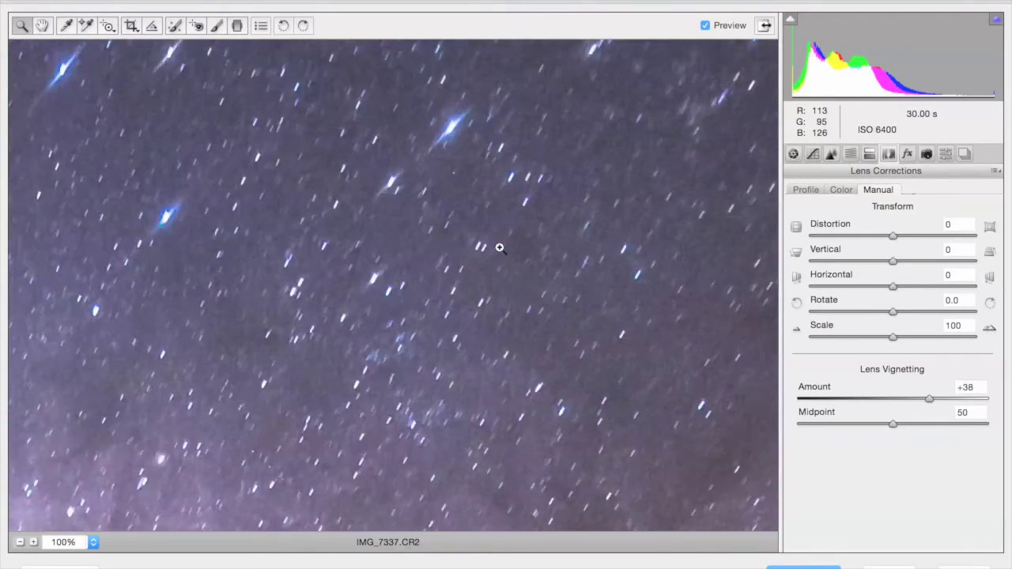
scroll(499, 248, up, 7)
scroll(499, 248, left, 4)
scroll(499, 248, right, 4)
scroll(499, 249, down, 2)
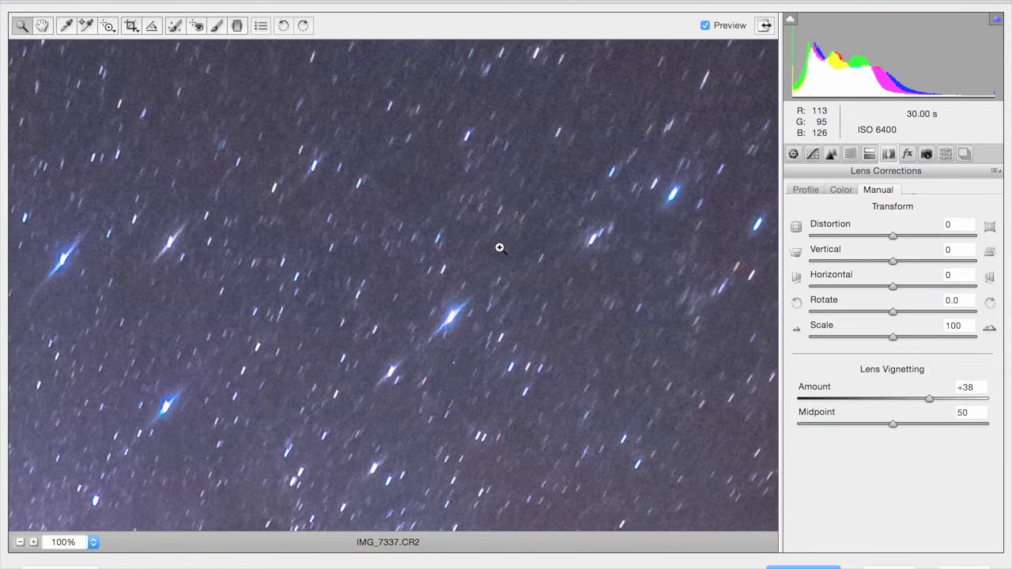
scroll(499, 249, left, 2)
scroll(499, 249, up, 5)
scroll(499, 248, right, 8)
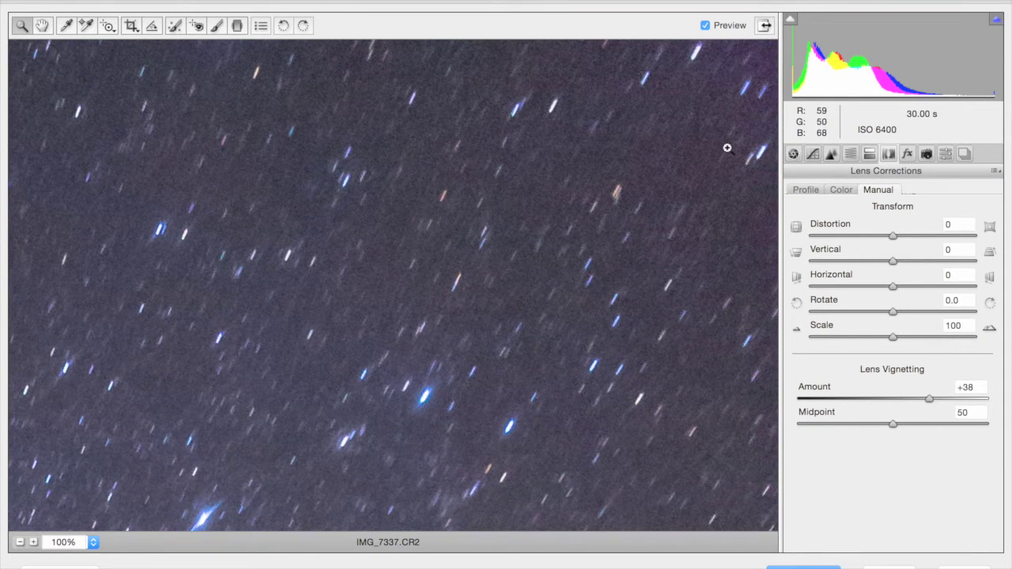
right_click(654, 124)
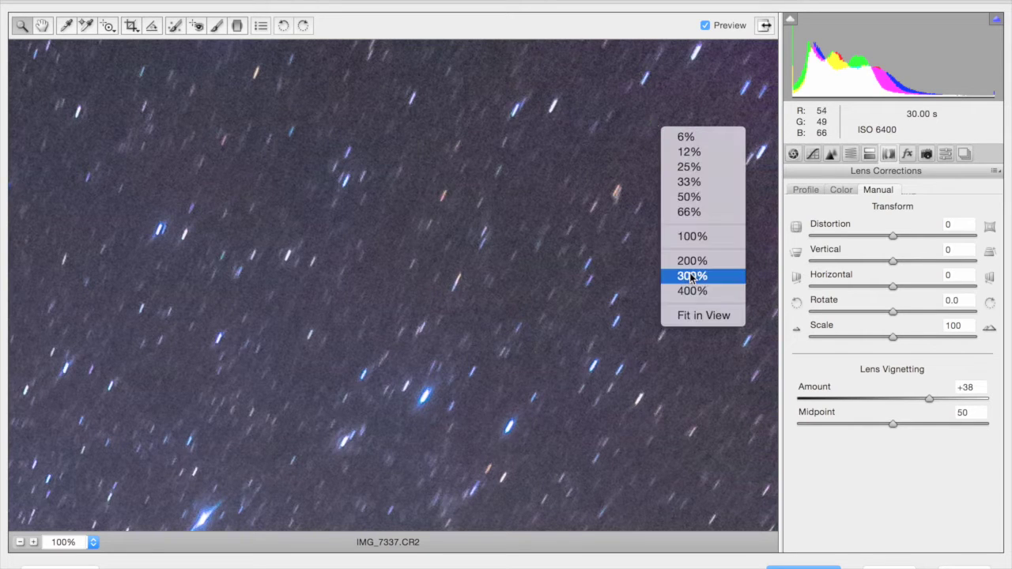
click(705, 315)
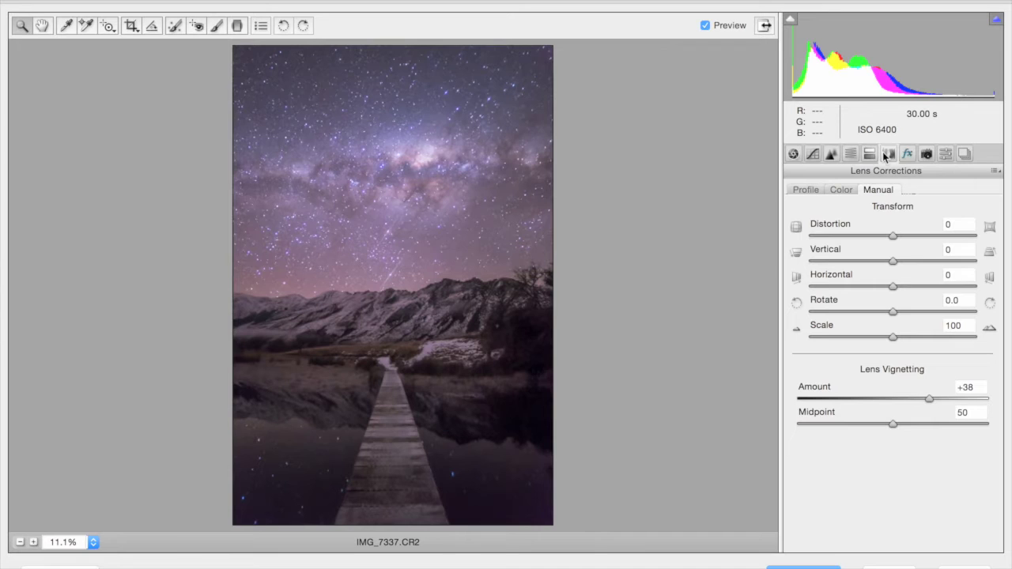
Open the developed raw photo as an image in Photoshop and fit it to the window.
click(793, 154)
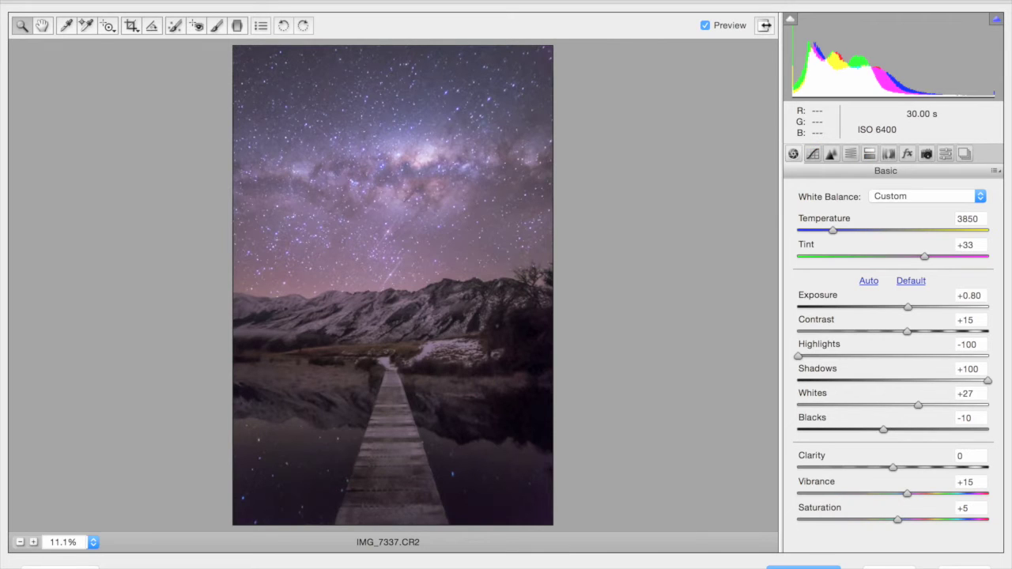
click(803, 566)
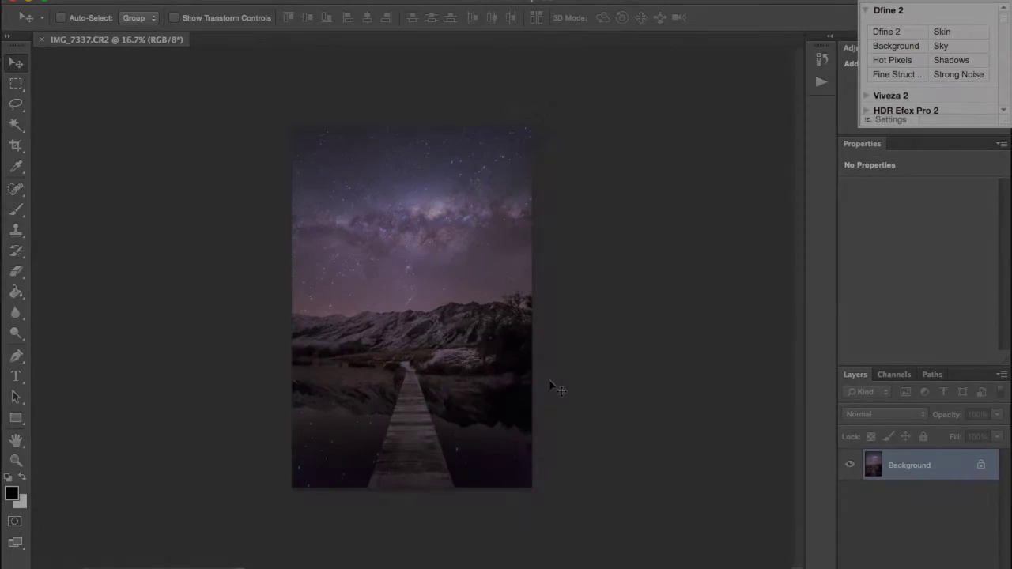
key(super+0)
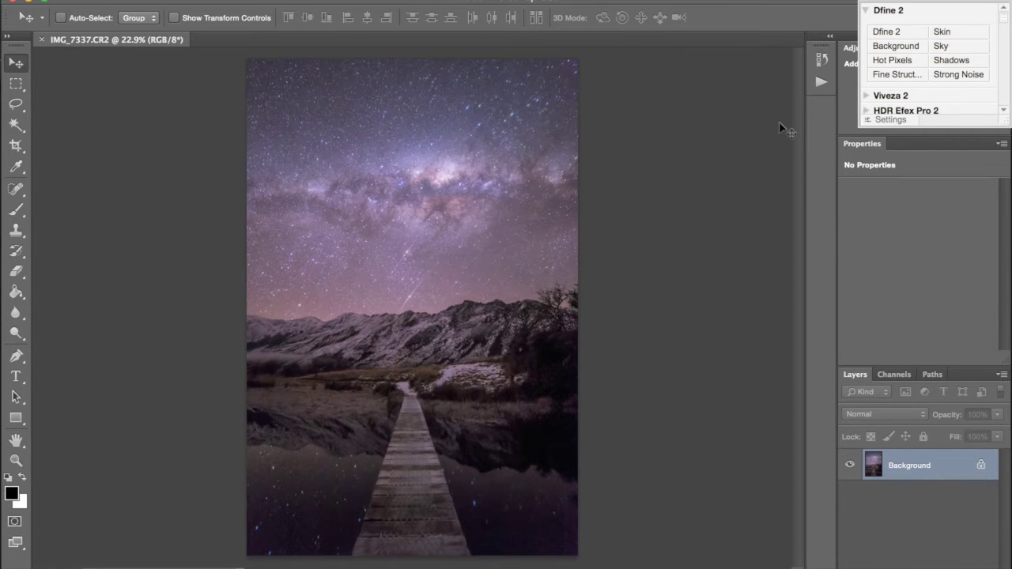
Look through the installed luminosity mask action sets, including the contents of TK-LumMasks(Curves).
click(822, 82)
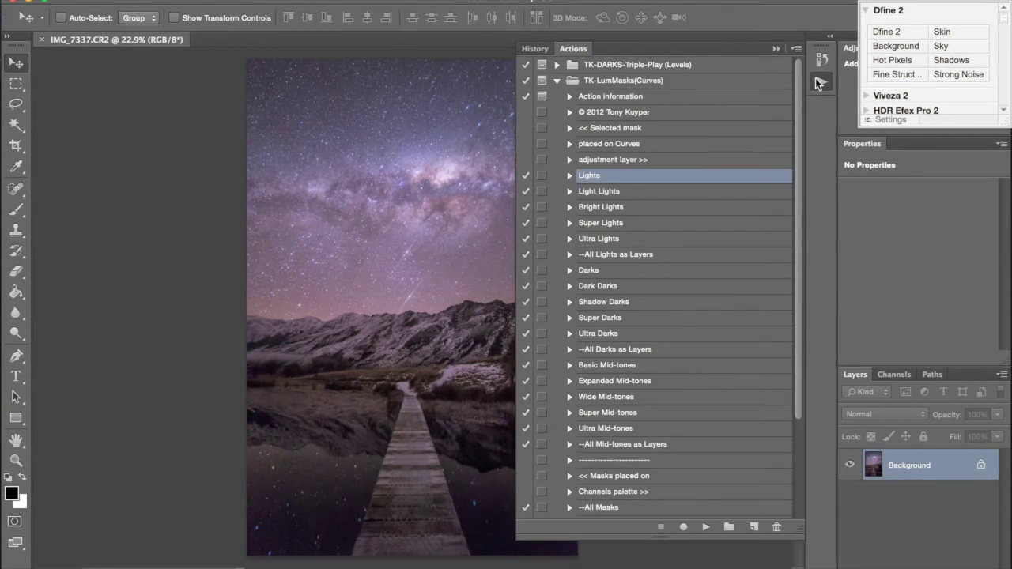
click(552, 81)
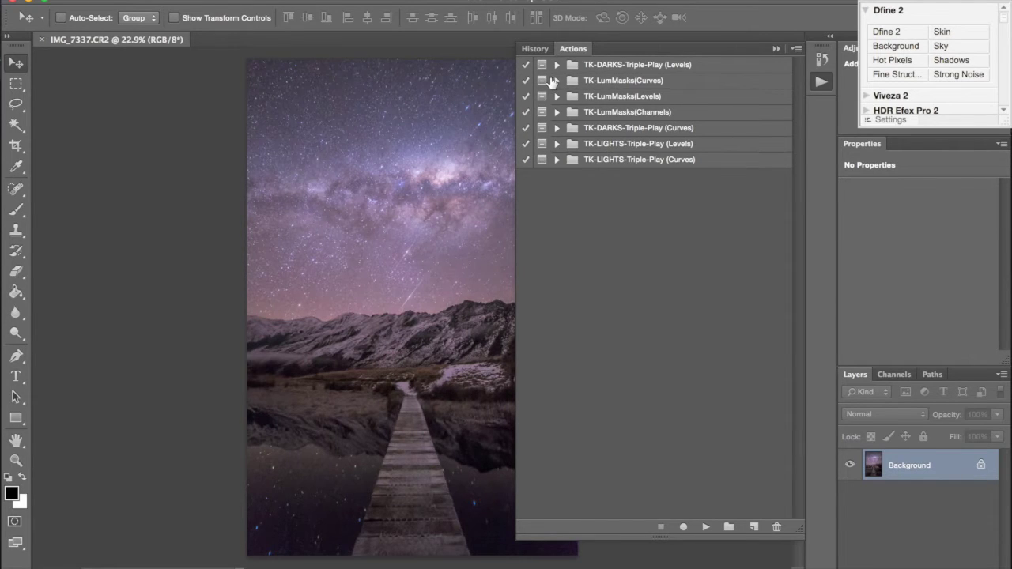
click(552, 80)
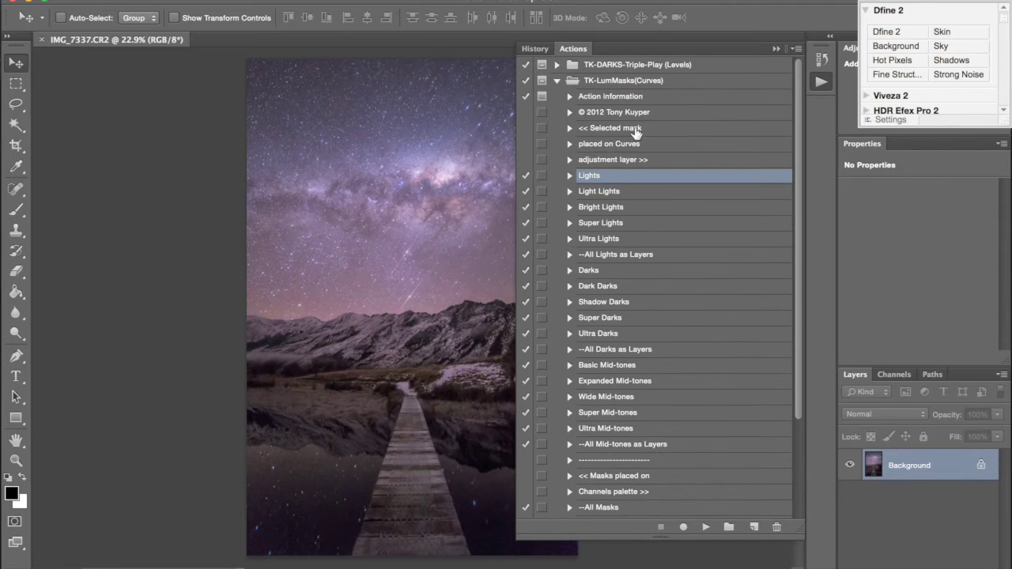
click(553, 82)
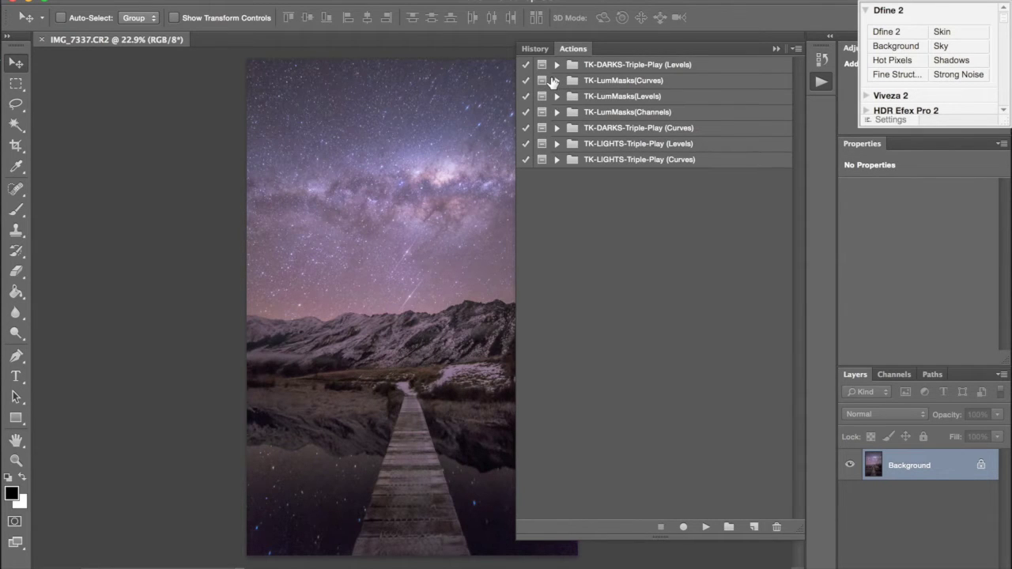
click(820, 78)
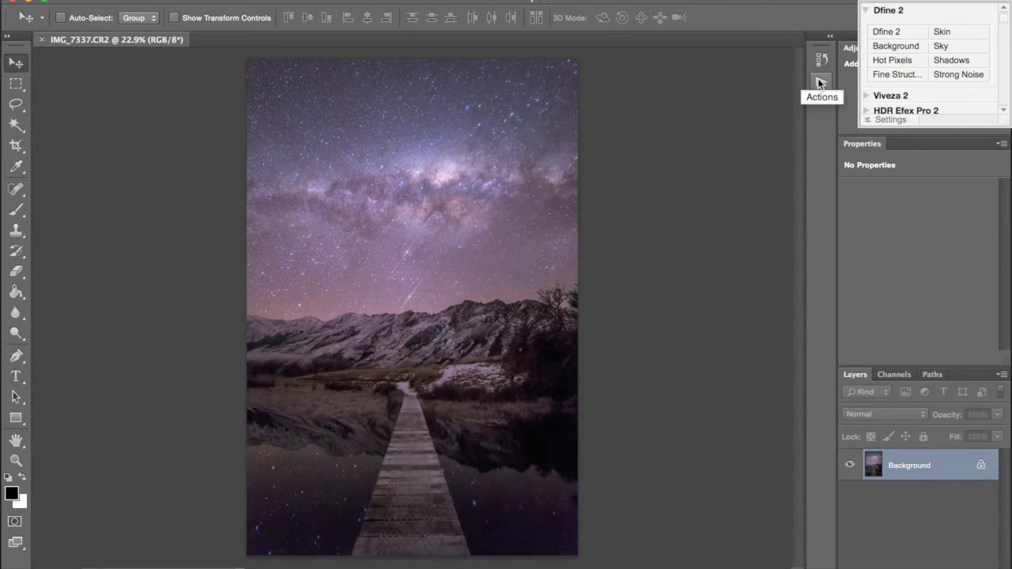
click(820, 82)
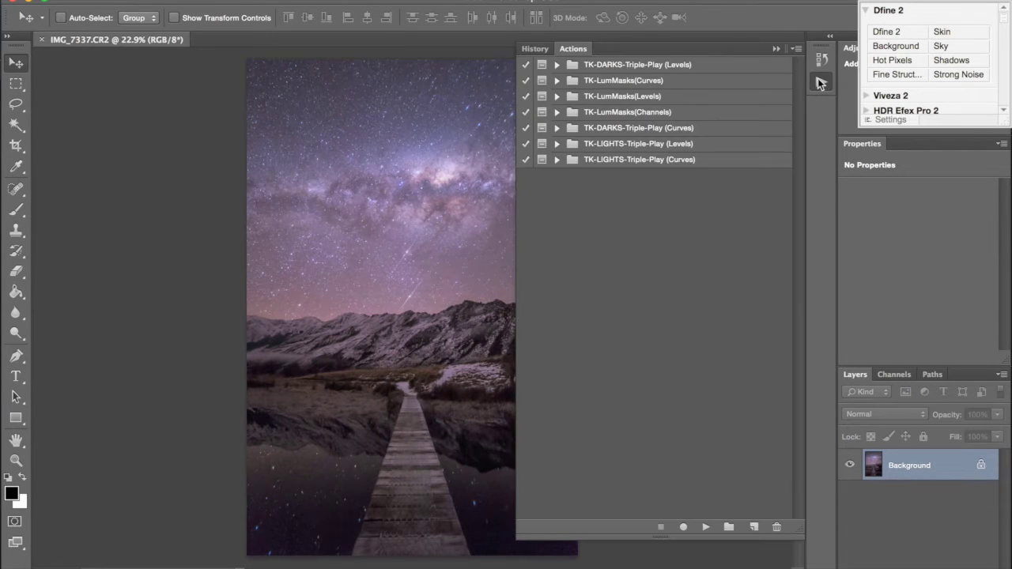
click(820, 82)
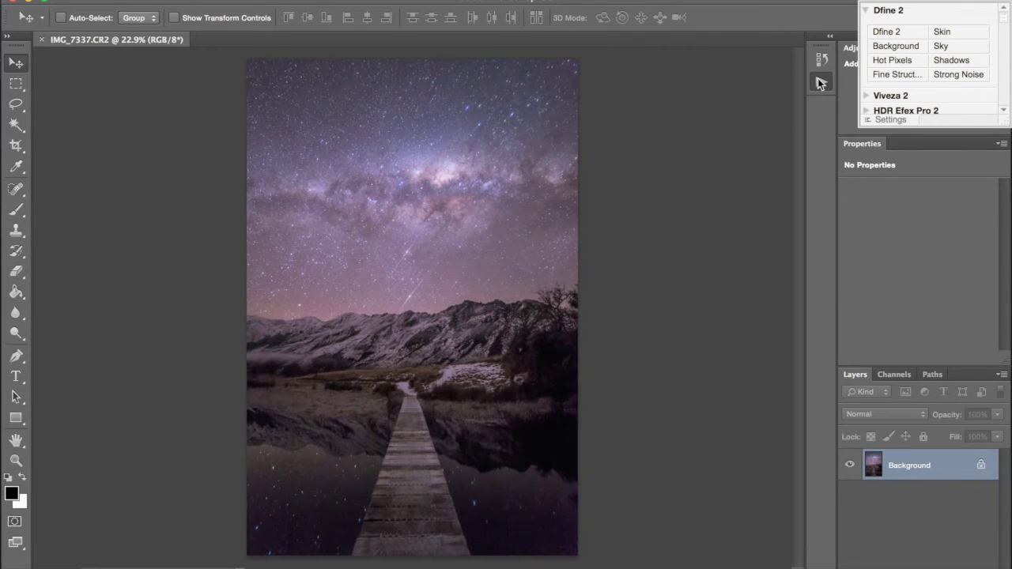
Run the Lights action from the TK-LumMasks(Curves) set to add a Curves layer masked to the highlights.
click(820, 82)
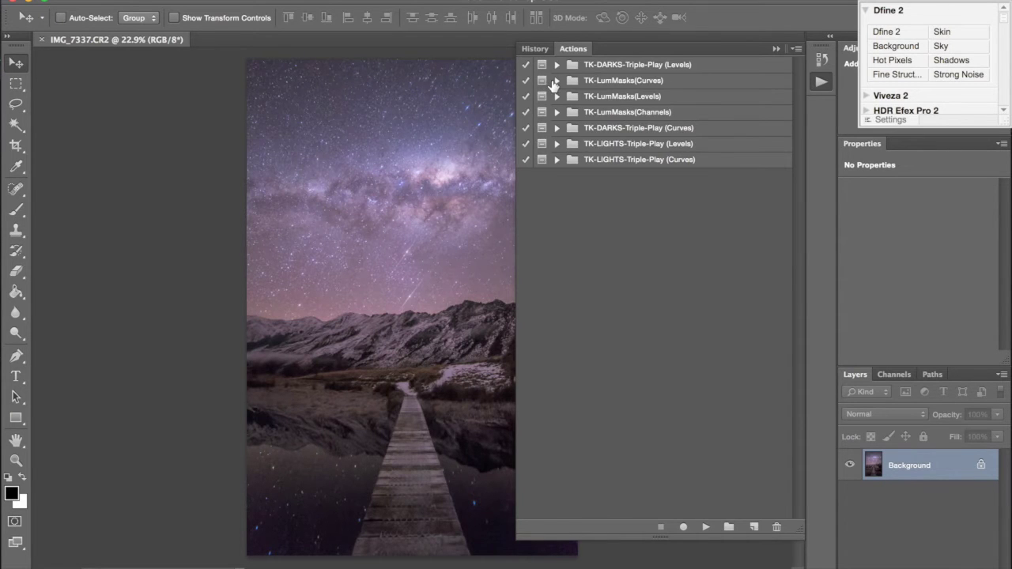
click(557, 80)
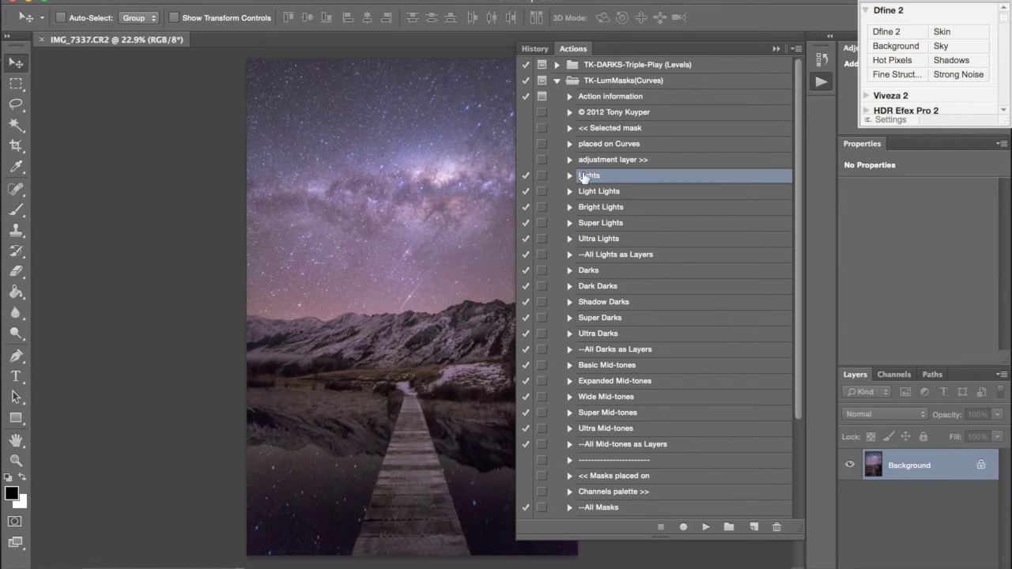
click(701, 518)
click(816, 73)
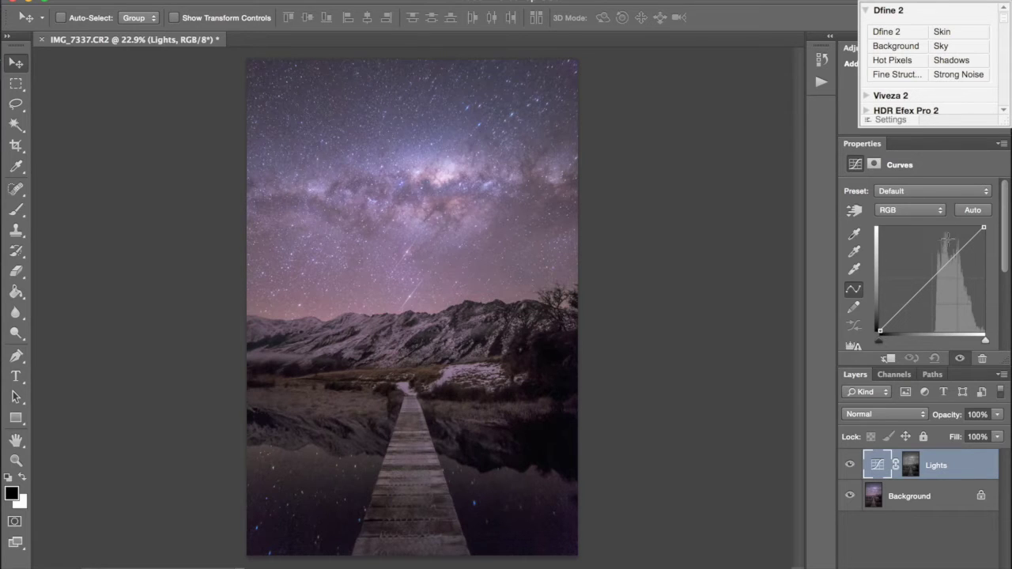
Shape the Lights layer's RGB curve into an S with raised highlights and lowered shadows, and compare the photo with and without the layer.
click(956, 245)
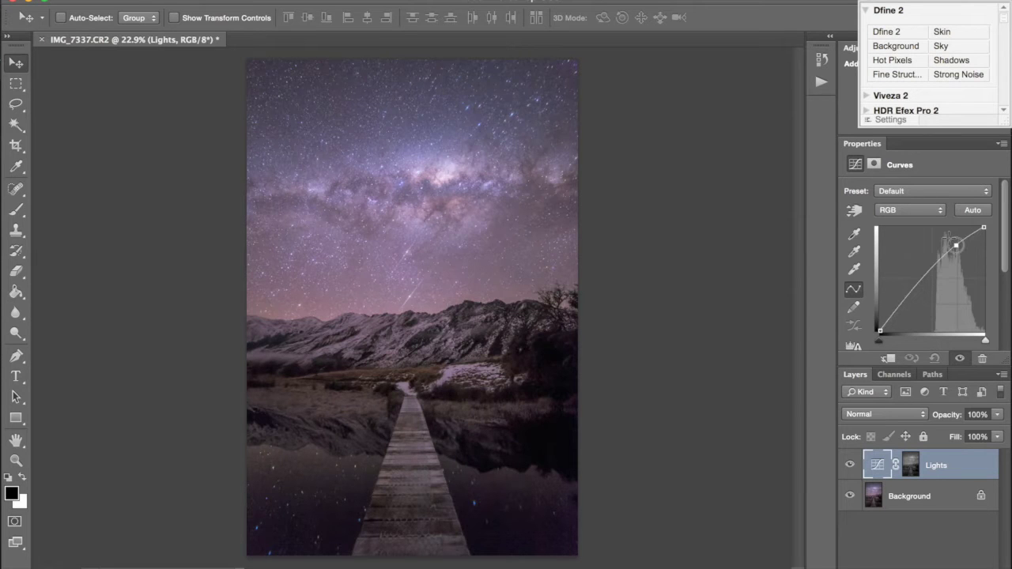
drag(902, 306, 908, 312)
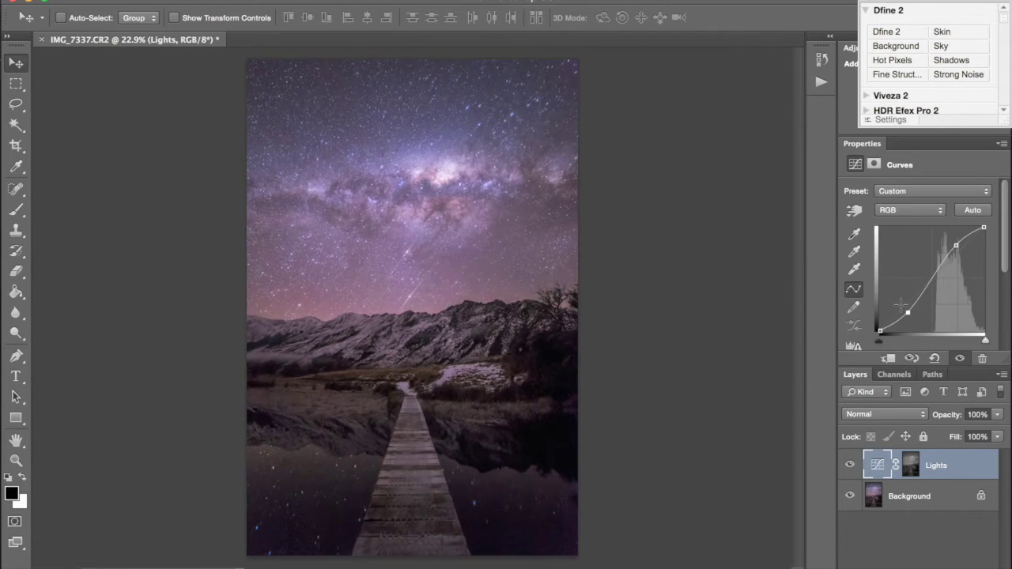
click(848, 464)
click(846, 464)
click(847, 464)
click(848, 465)
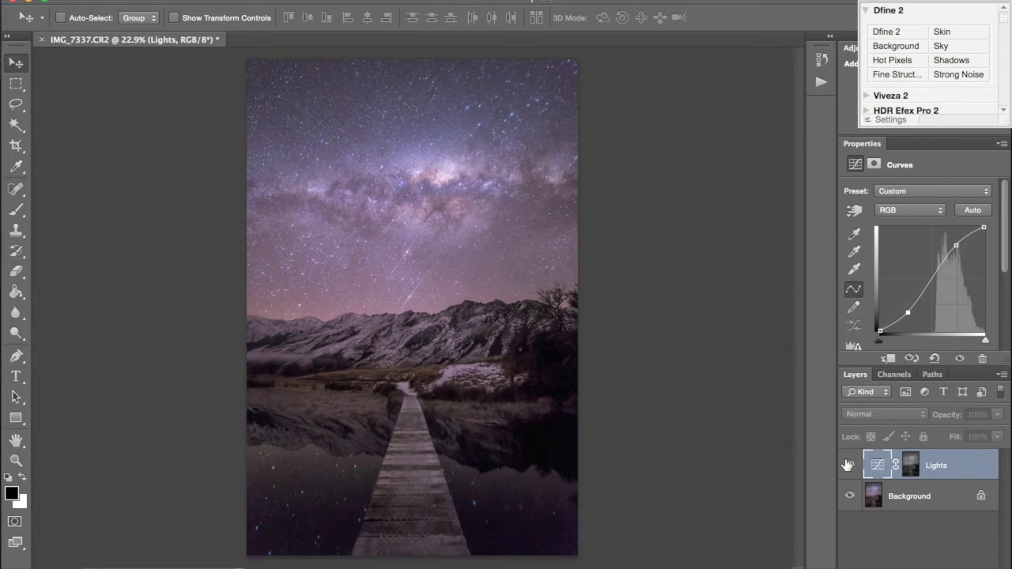
Target the Lights layer's mask with the Brush tool and compare the photo with the layer shown and hidden.
click(847, 465)
click(910, 465)
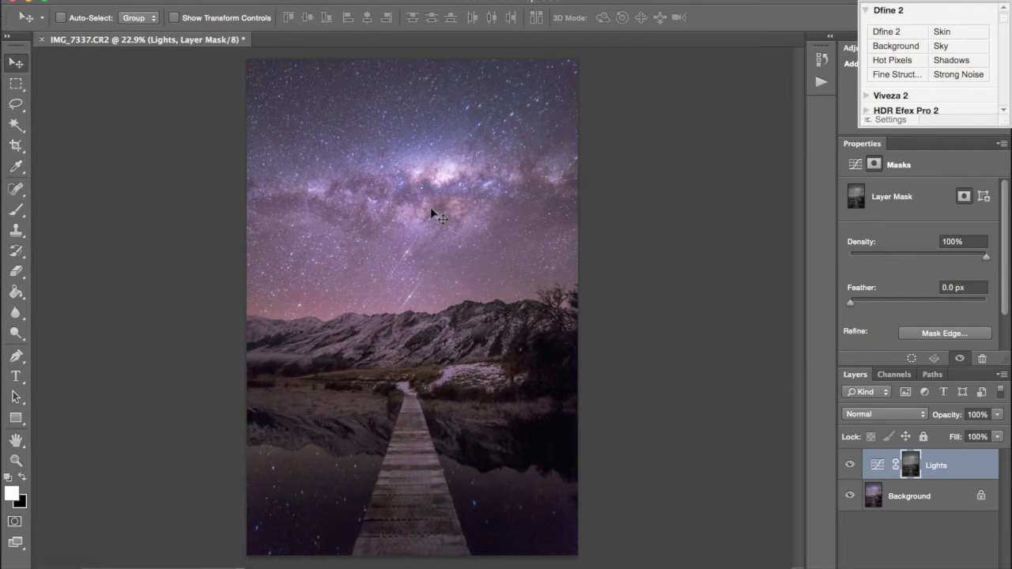
key(b)
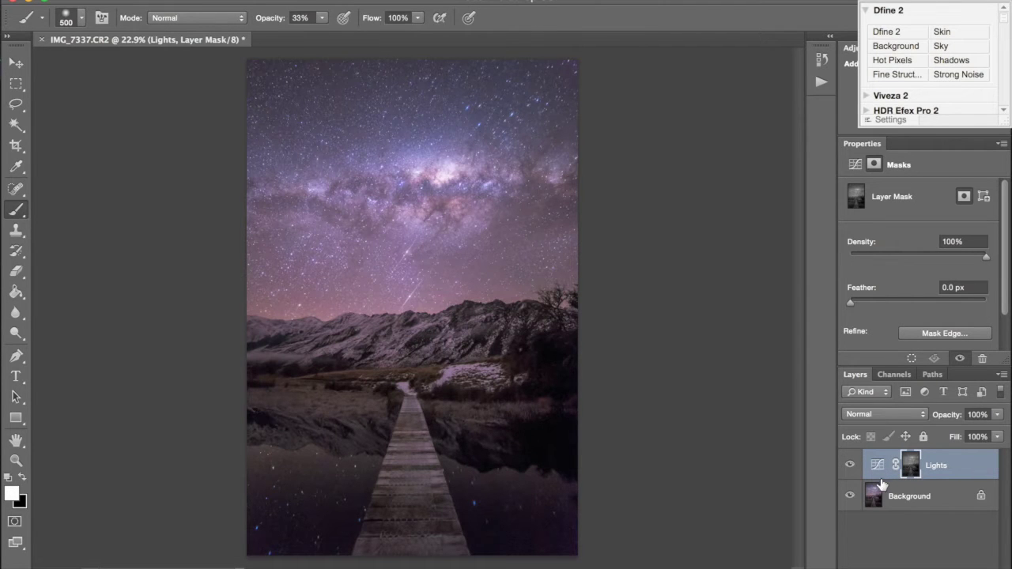
click(850, 465)
click(850, 465)
Paint black on the Lights mask over the bright Milky Way core with a 200 px brush at 33% opacity.
key(super+plus)
key(super+plus)
key(super+plus)
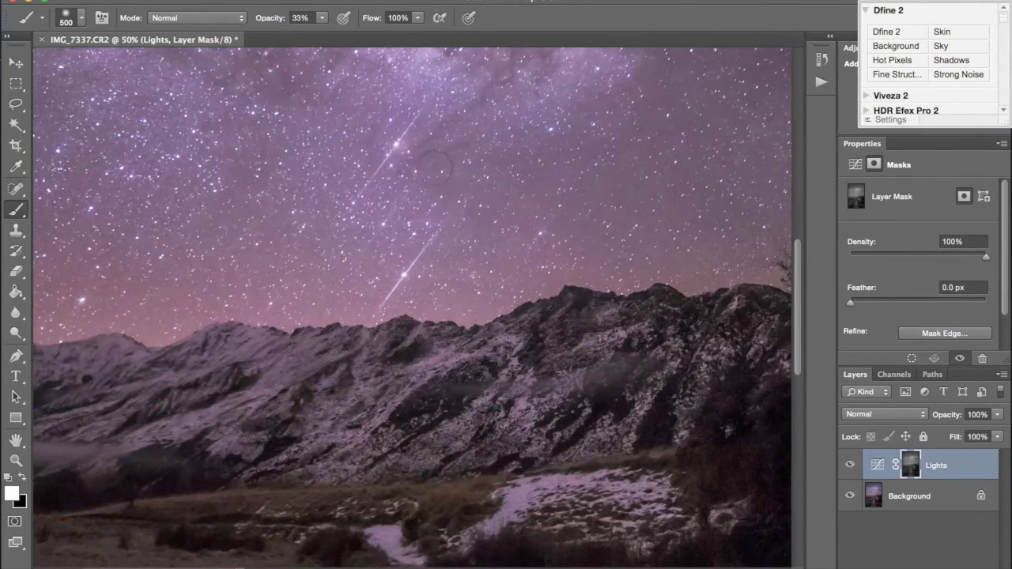
scroll(455, 186, up, 10)
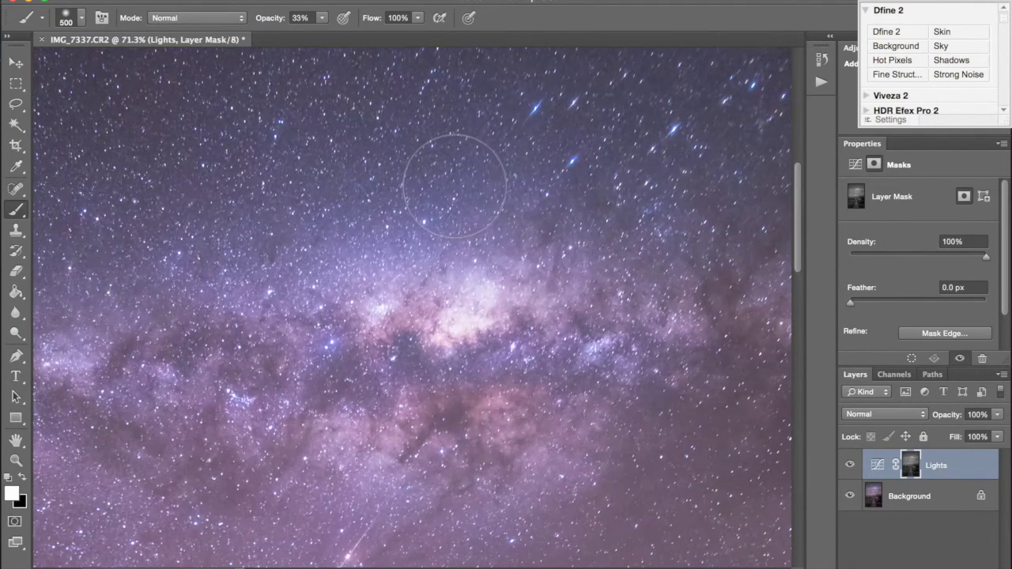
scroll(455, 185, up, 2)
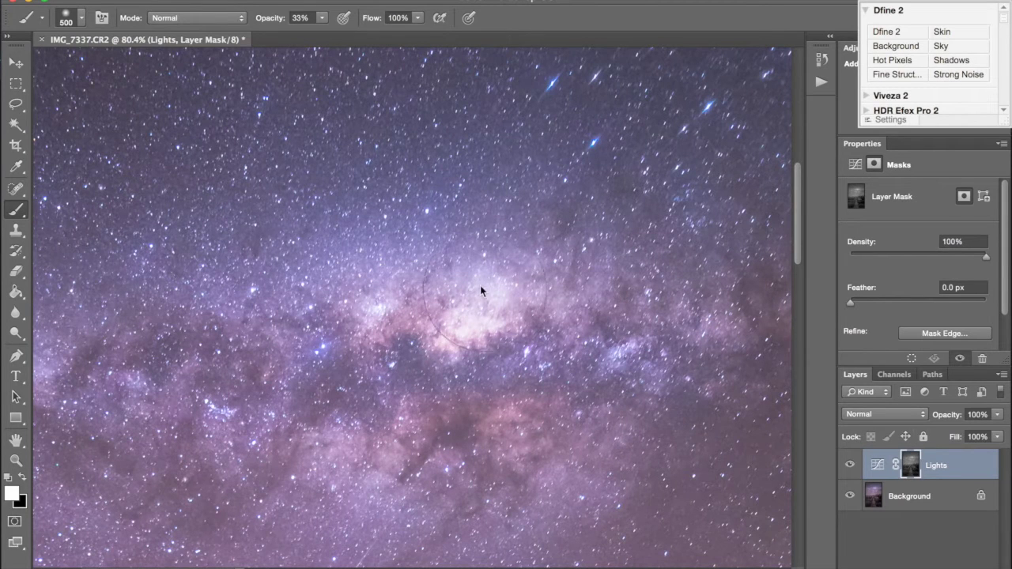
key(bracketleft)
key(bracketleft)
key(bracketleft)
key(bracketleft)
drag(445, 271, 443, 298)
key(x)
mouse_move(441, 303)
mouse_down()
mouse_move(422, 314)
mouse_move(451, 299)
mouse_move(463, 264)
mouse_move(452, 300)
mouse_move(419, 296)
mouse_move(412, 313)
mouse_move(349, 290)
mouse_move(482, 267)
mouse_move(434, 299)
mouse_up()
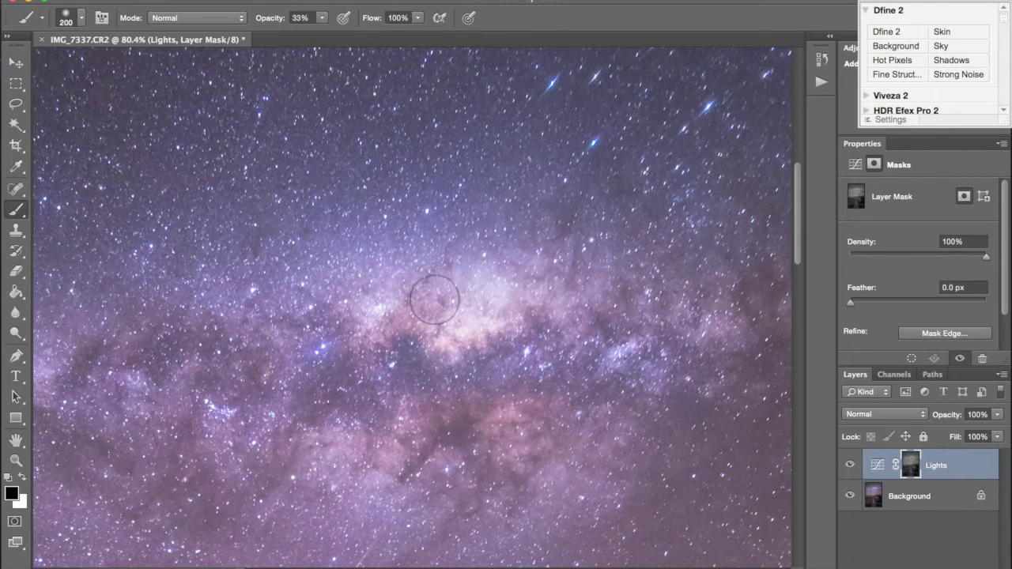
scroll(434, 299, down, 5)
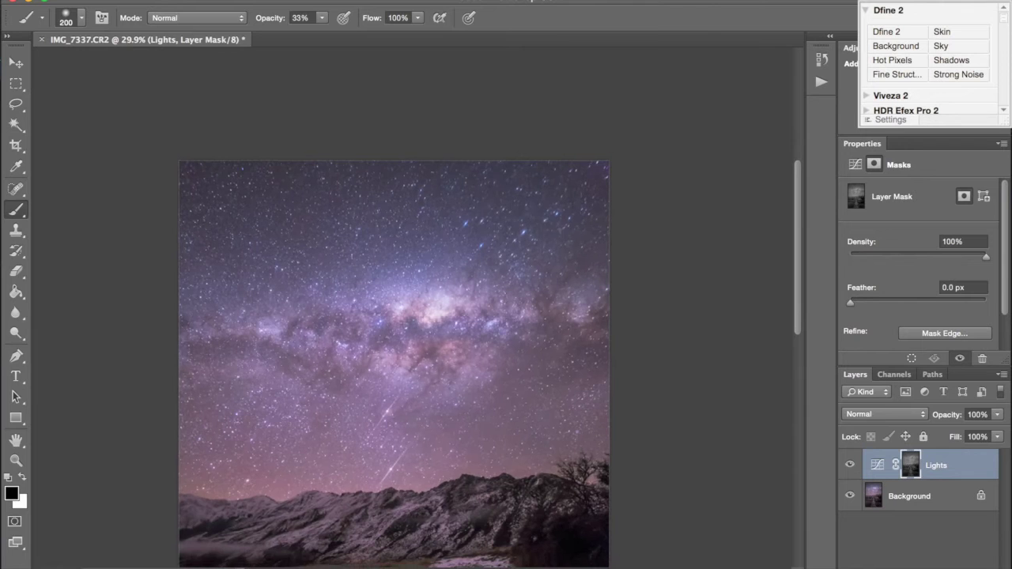
scroll(434, 299, down, 2)
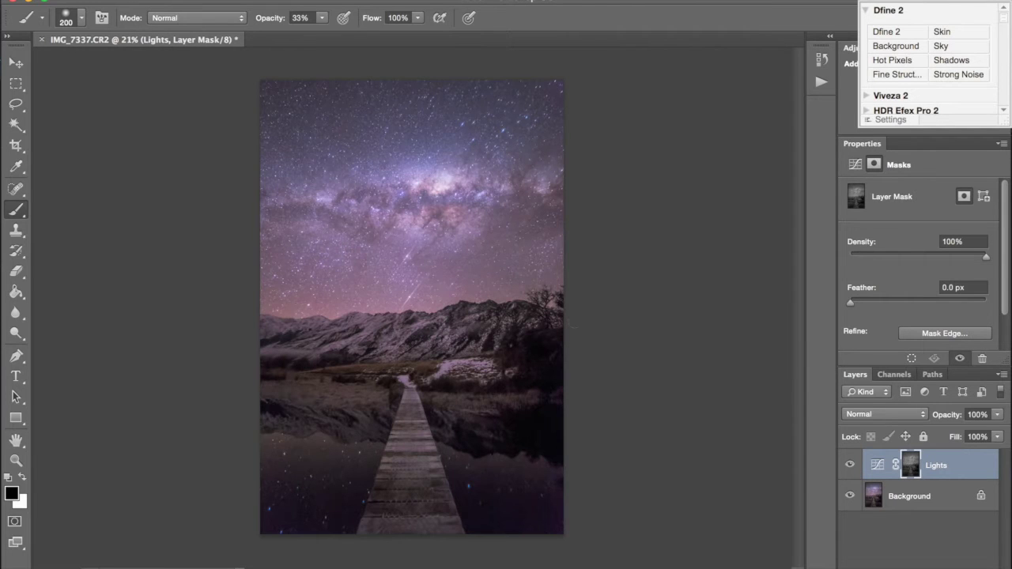
scroll(412, 307, up, 1)
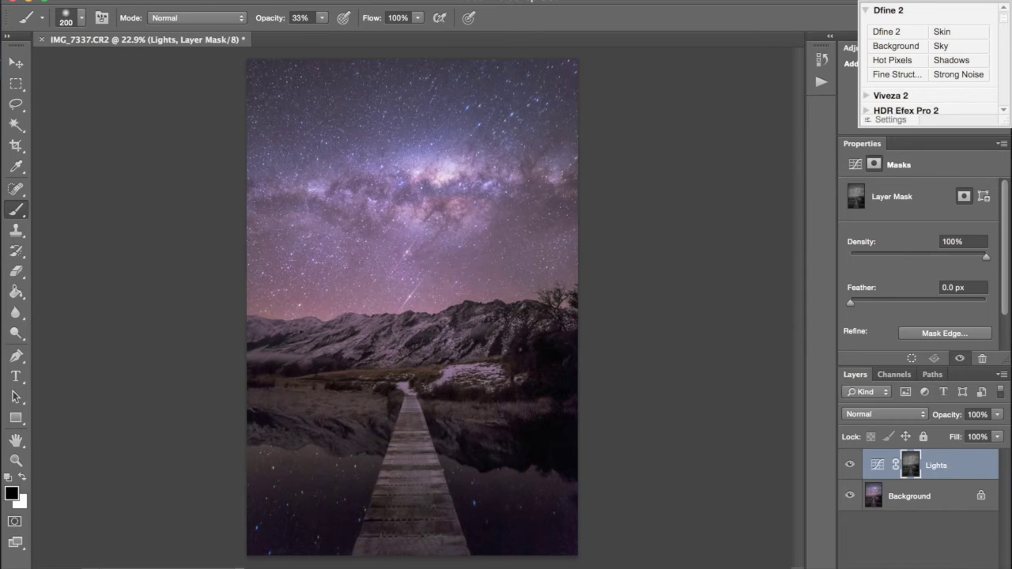
Run the Bright Lights action from the TK-LumMasks(Levels) set to add a Levels layer masked to the brightest areas.
click(822, 82)
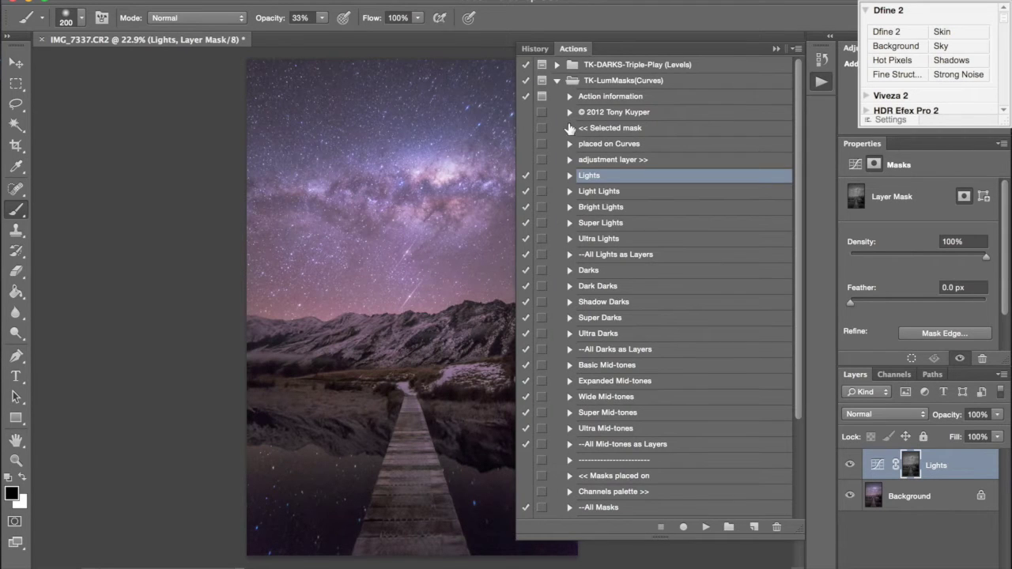
click(553, 81)
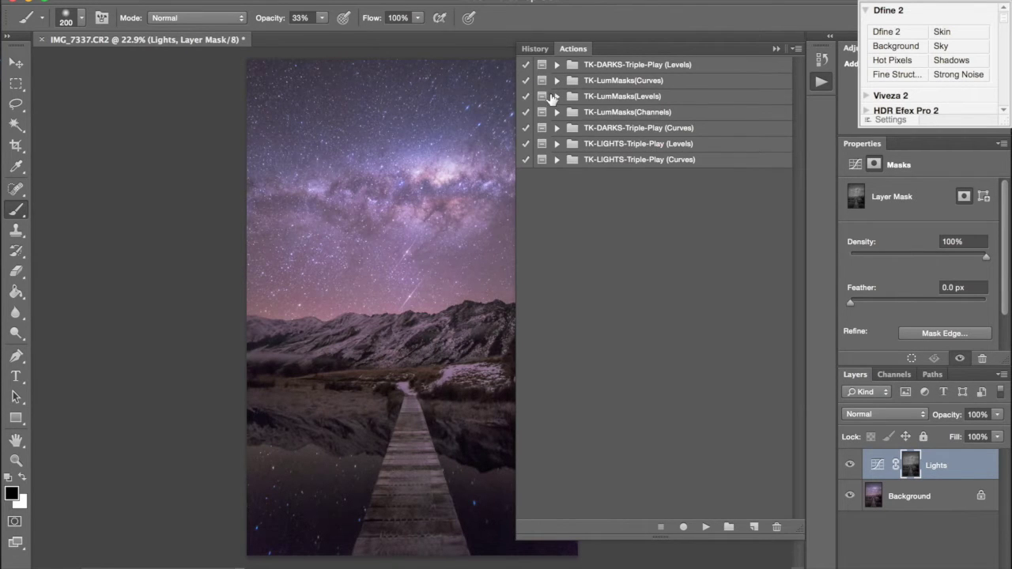
click(556, 97)
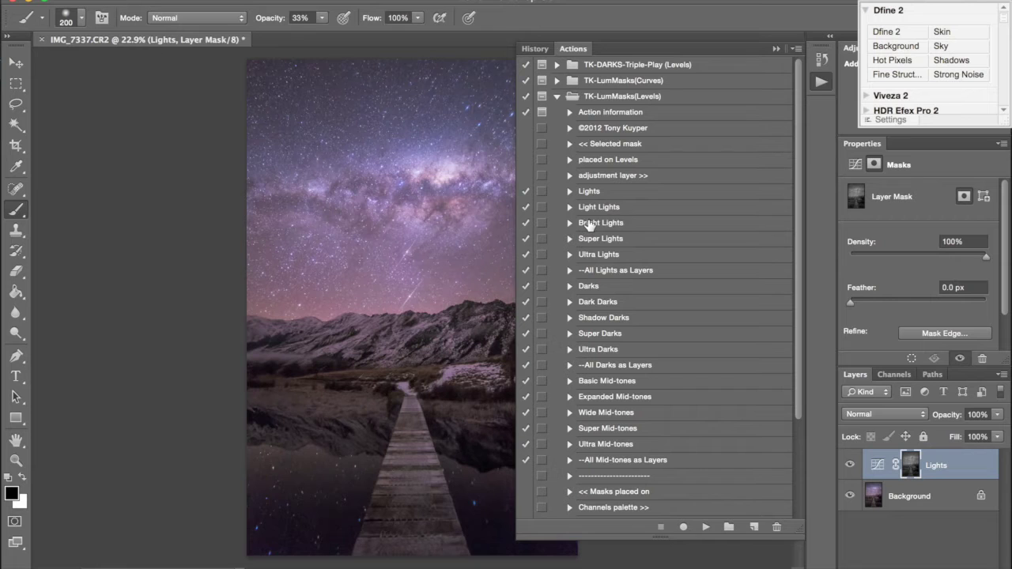
click(584, 224)
click(703, 528)
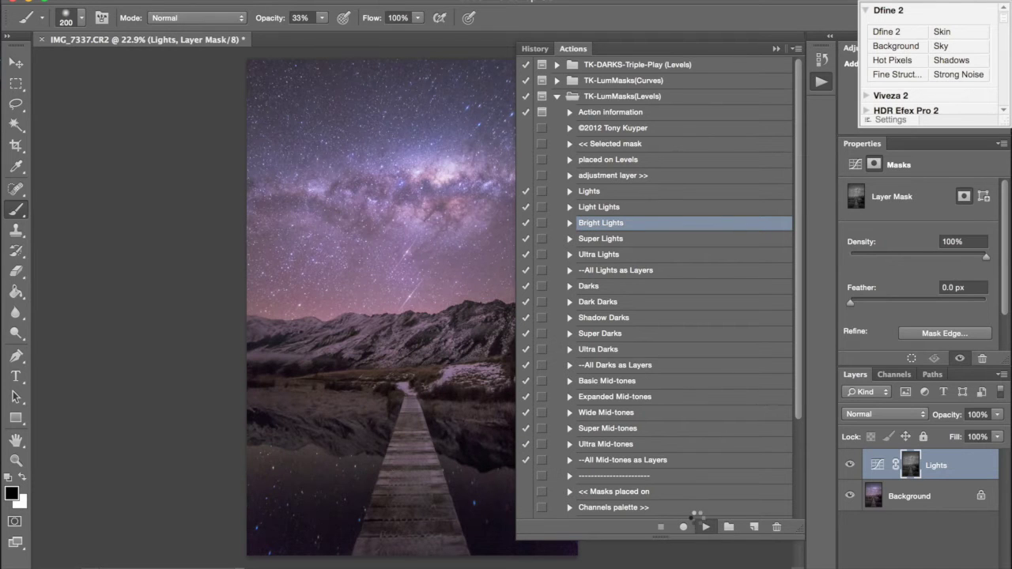
click(818, 83)
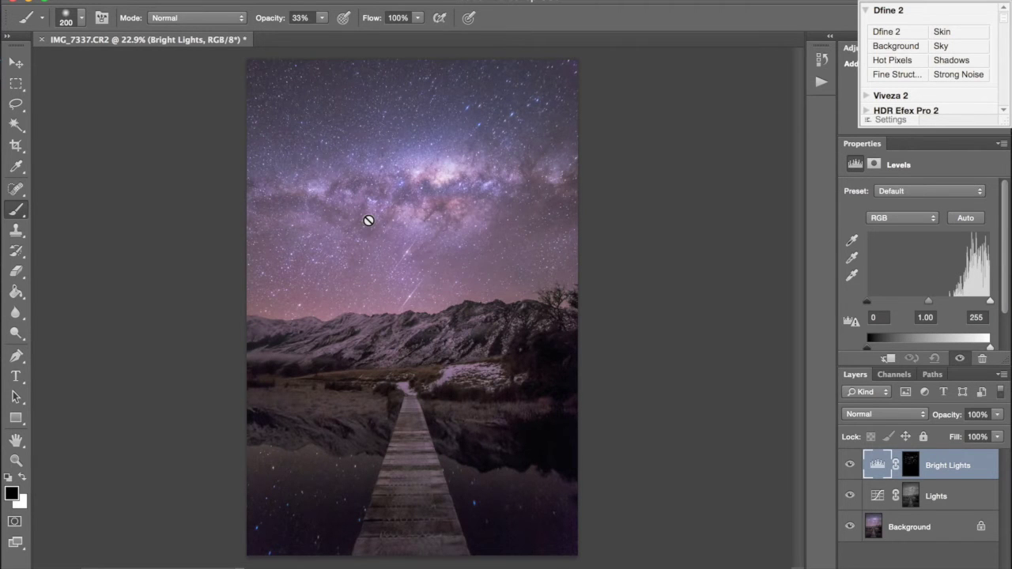
Set the Bright Lights layer's Levels midtone to 0.51 and compare the Milky Way core with and without the layer.
key(super+plus)
key(super+plus)
key(super+plus)
scroll(368, 221, up, 3)
scroll(368, 221, up, 5)
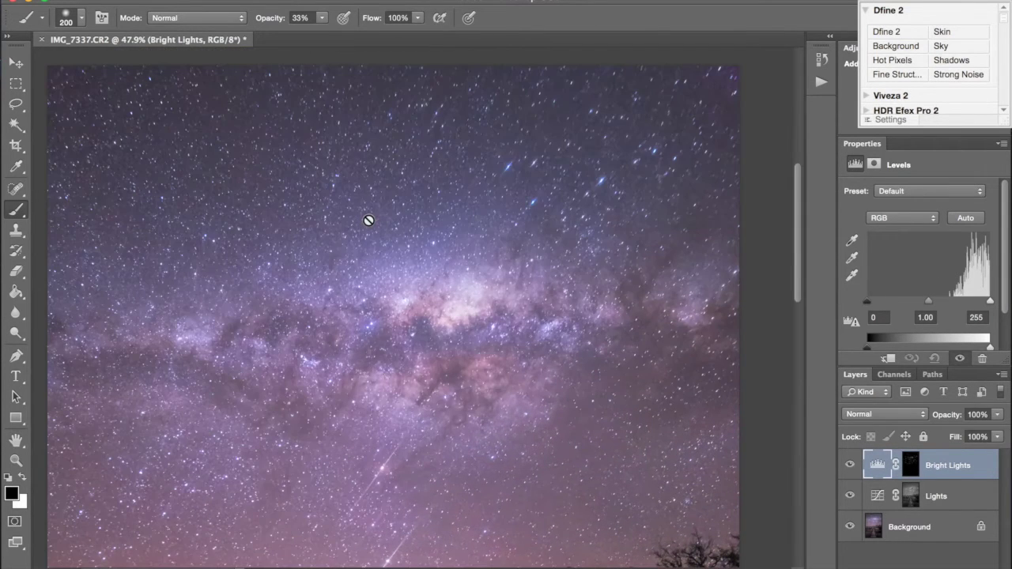
scroll(372, 220, up, 3)
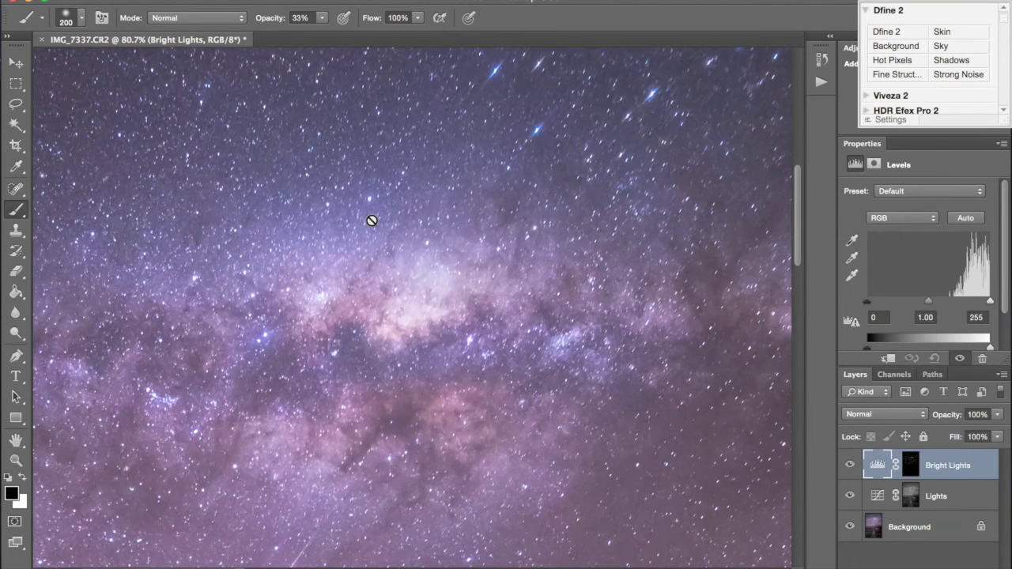
drag(929, 301, 951, 302)
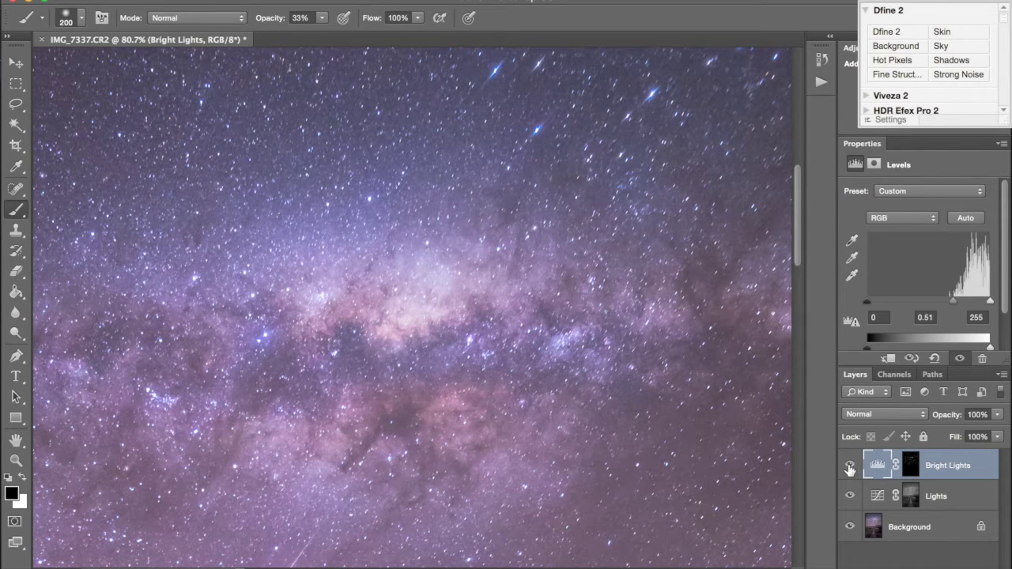
click(850, 467)
click(849, 467)
click(848, 466)
click(848, 466)
Examine the stars and the Milky Way core up close with the Bright Lights layer shown and hidden.
scroll(438, 311, left, 5)
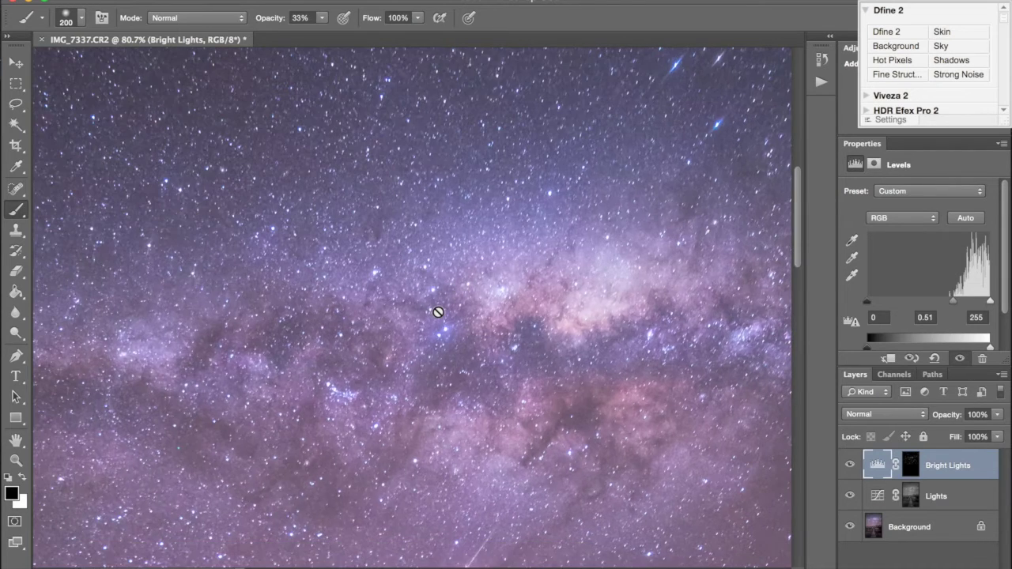
scroll(438, 312, down, 5)
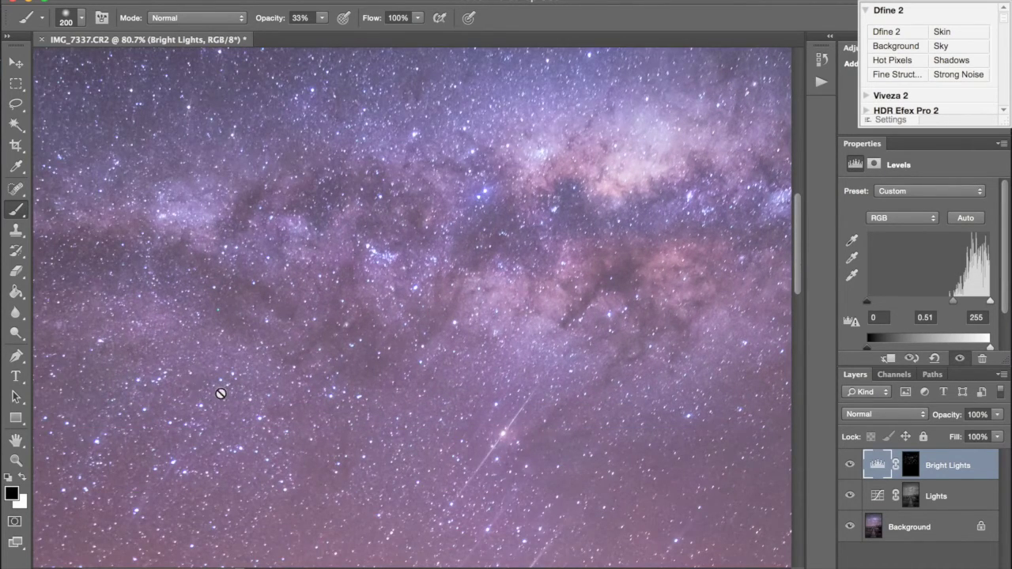
scroll(352, 246, up, 5)
scroll(352, 248, up, 4)
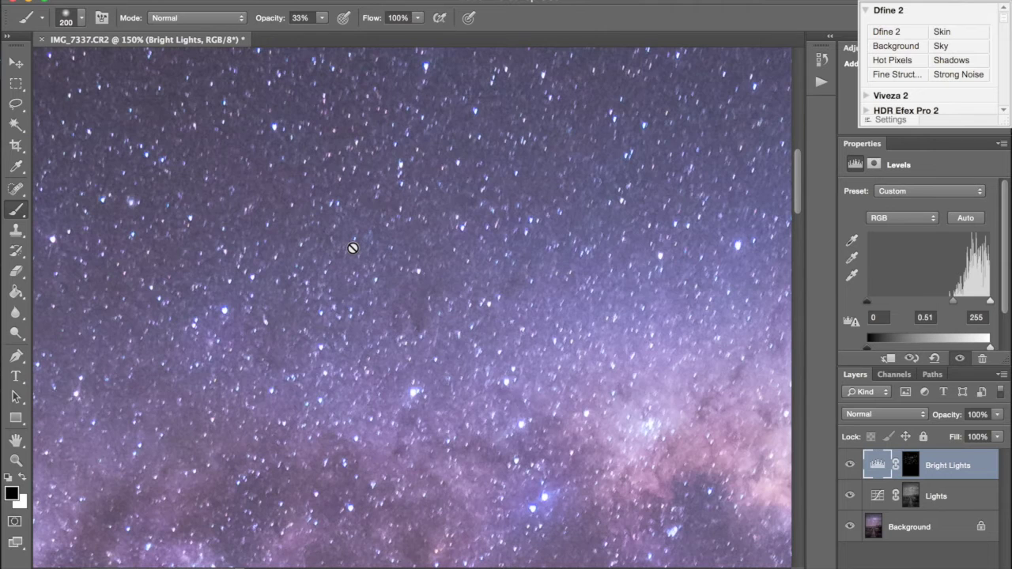
click(849, 464)
click(848, 464)
click(848, 464)
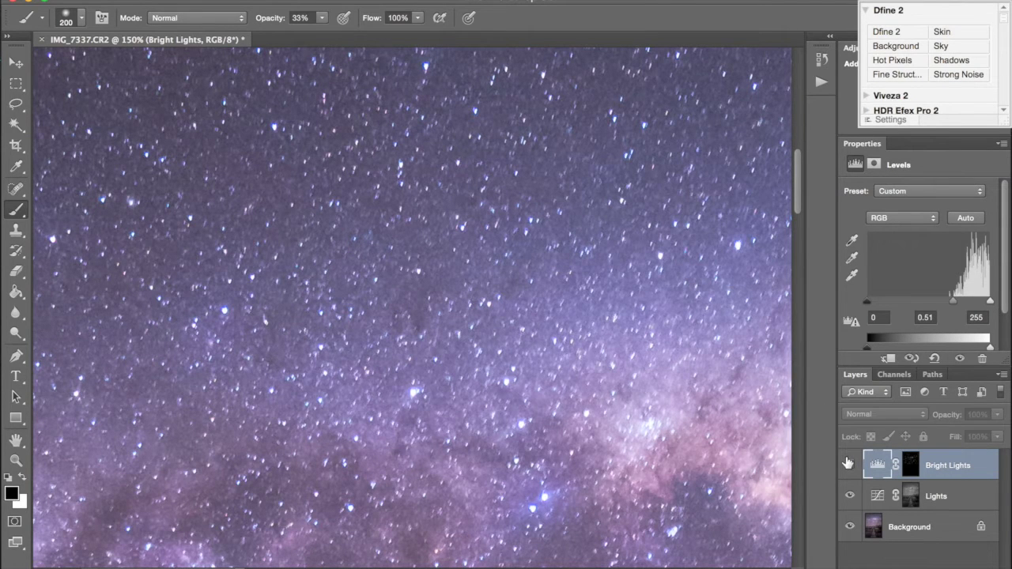
click(846, 465)
scroll(494, 341, right, 5)
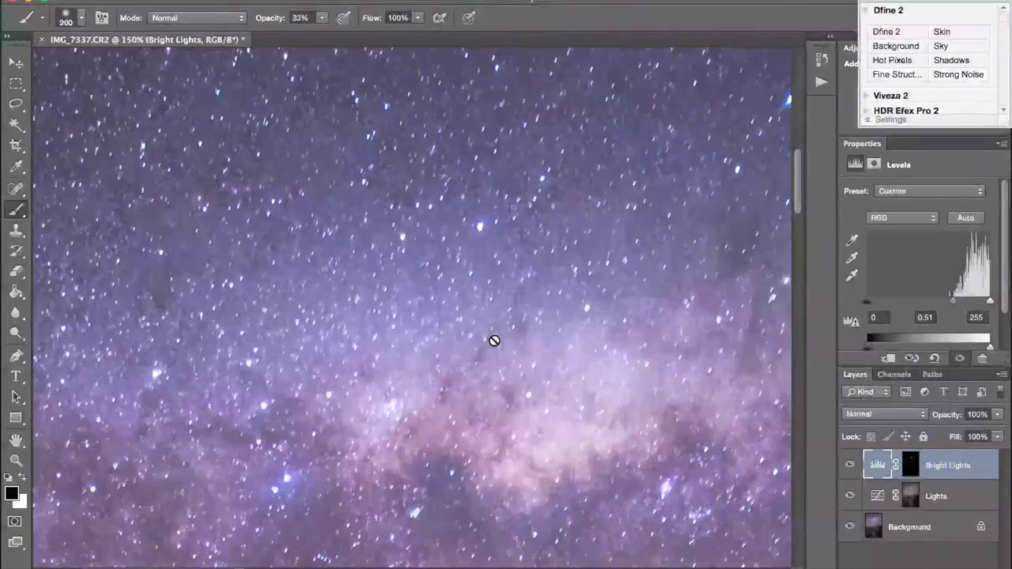
scroll(494, 341, up, 3)
scroll(494, 341, down, 5)
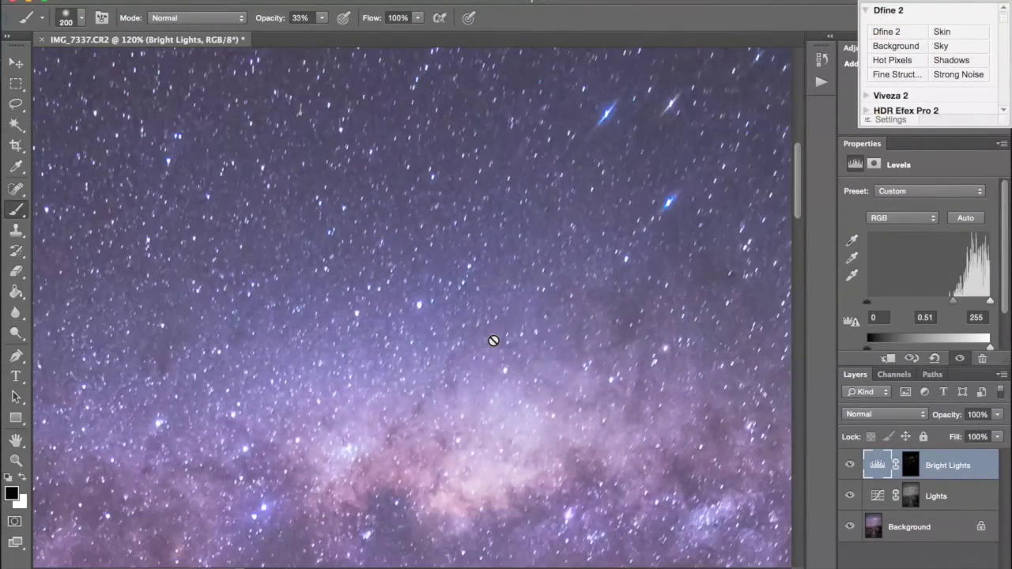
scroll(493, 341, down, 3)
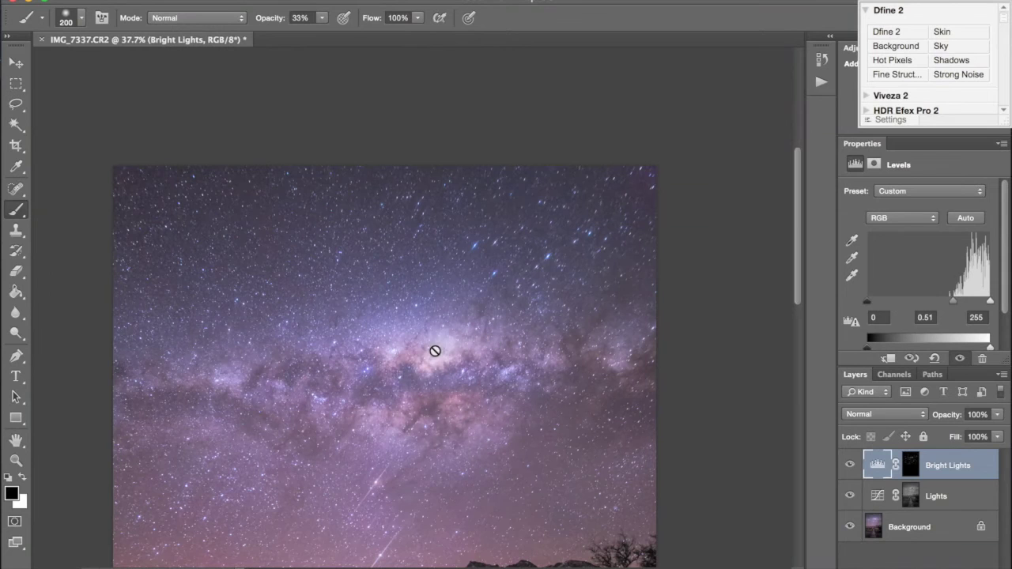
click(851, 464)
click(850, 465)
Put the Bright Lights layer into its own group and add a black mask to the collapsed group.
key(super+g)
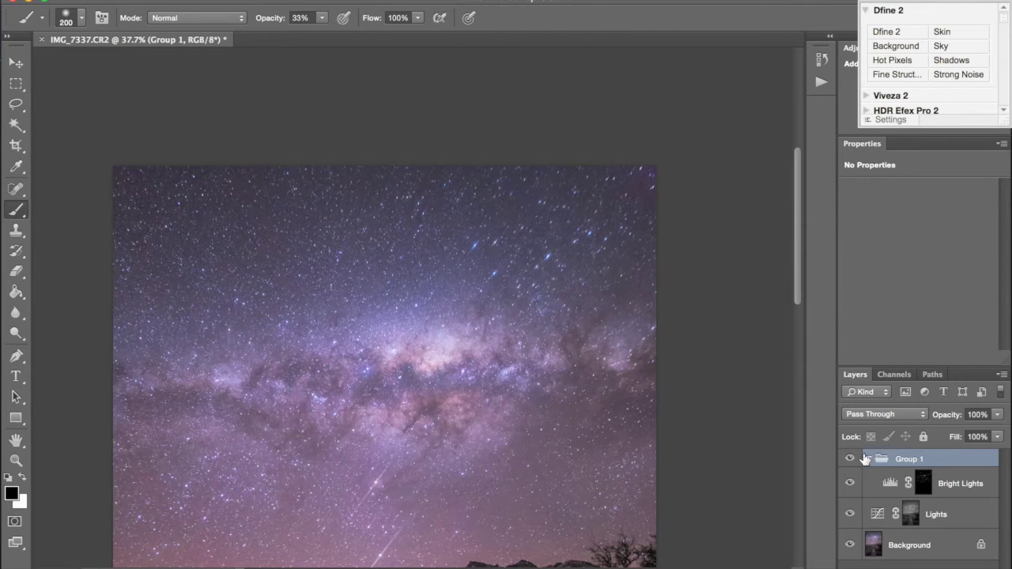
click(868, 458)
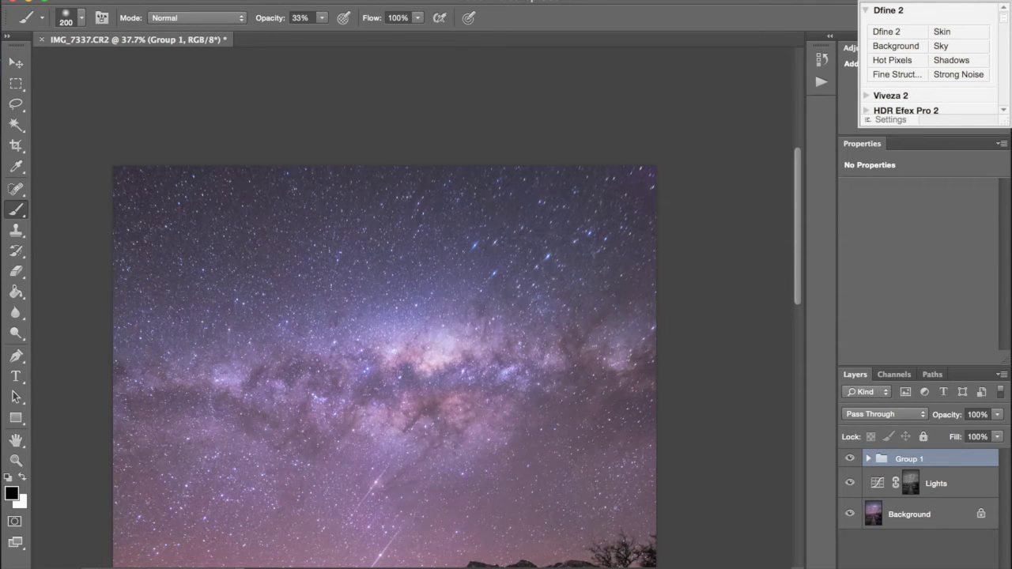
alt+click(899, 567)
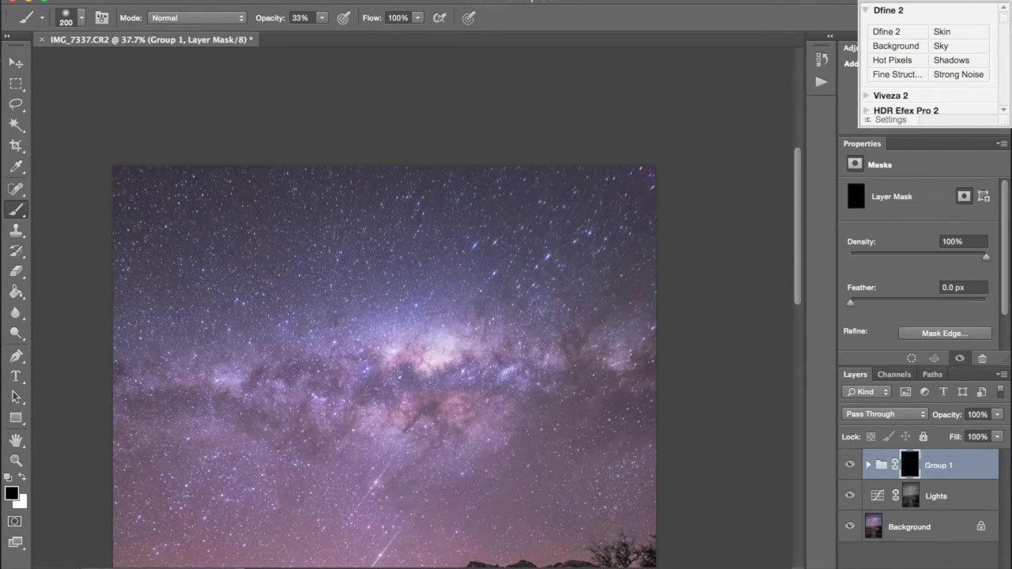
Paint white on the group's mask over the bright Milky Way core with a 400 px brush at 33% opacity.
key(super+minus)
scroll(462, 340, down, 6)
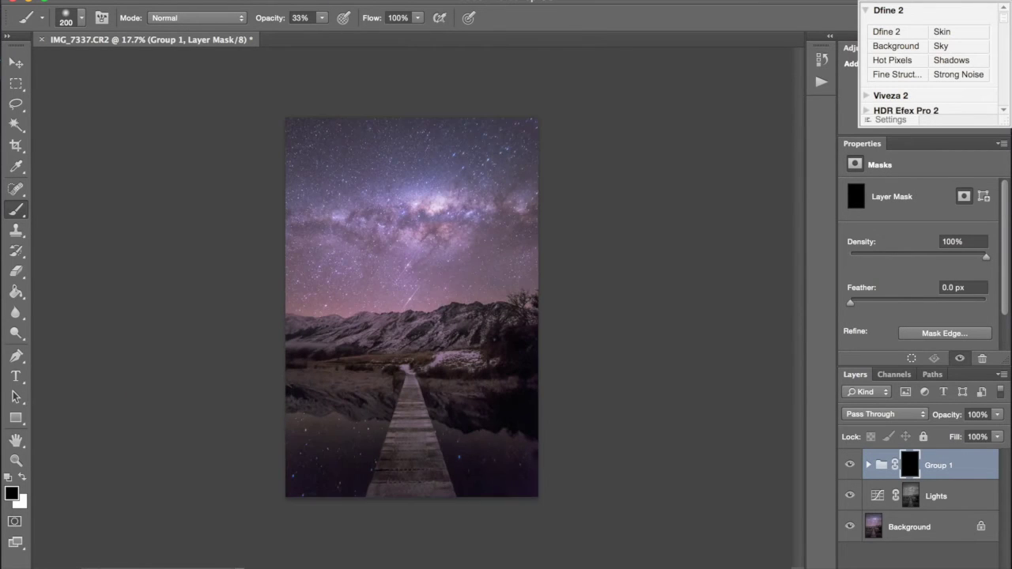
scroll(461, 340, up, 3)
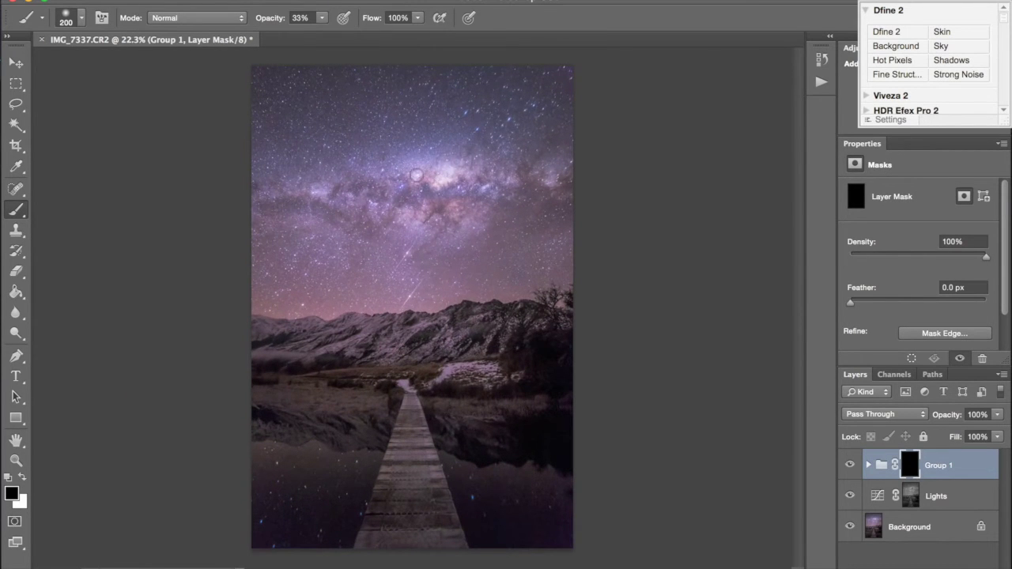
key(bracketright)
key(bracketright)
key(x)
scroll(427, 139, up, 12)
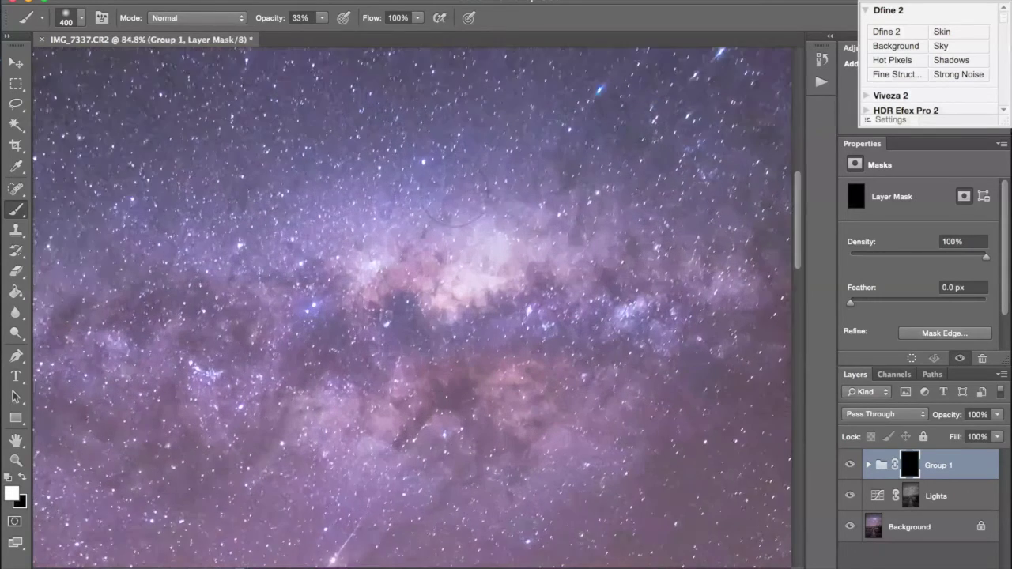
scroll(456, 193, up, 2)
click(502, 229)
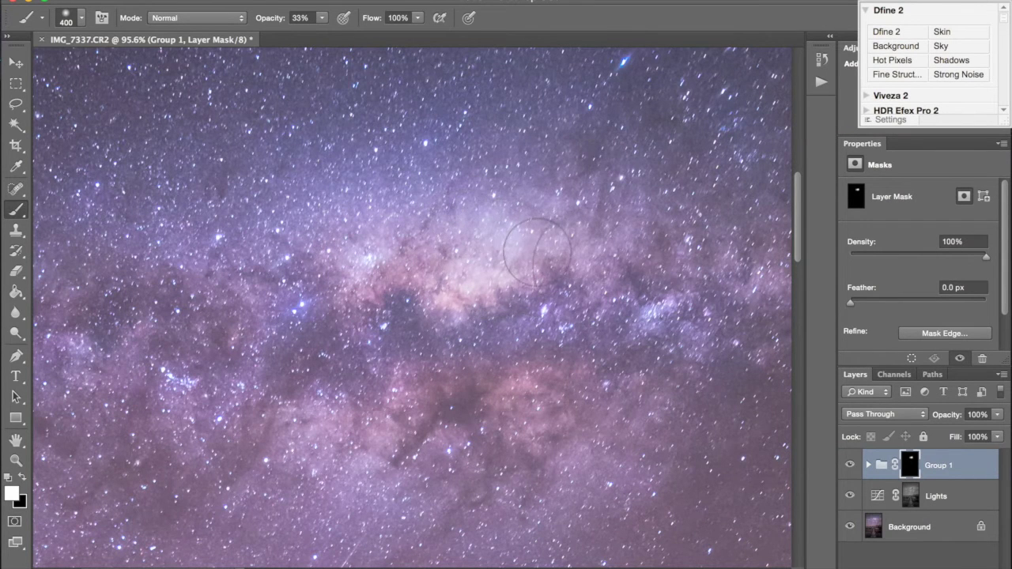
Compare the whole photo with the masked Bright Lights group shown and hidden.
scroll(545, 272, down, 10)
scroll(572, 287, down, 3)
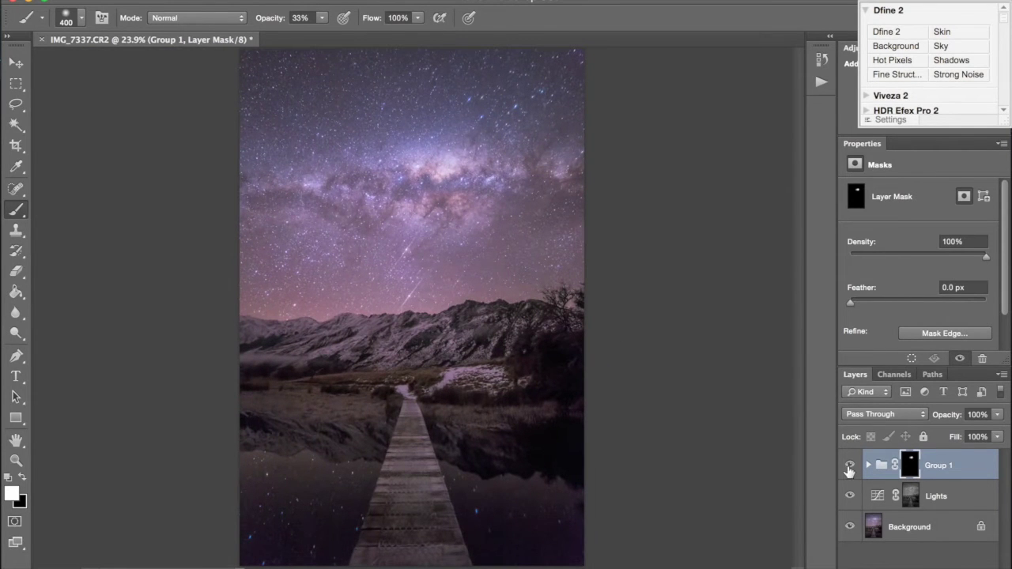
click(847, 466)
click(847, 466)
click(847, 466)
click(847, 467)
click(847, 467)
click(847, 467)
click(847, 467)
click(847, 466)
Launch the Color Efex Pro 4 plug-in on the photo and choose the Tonal Contrast filter.
click(865, 10)
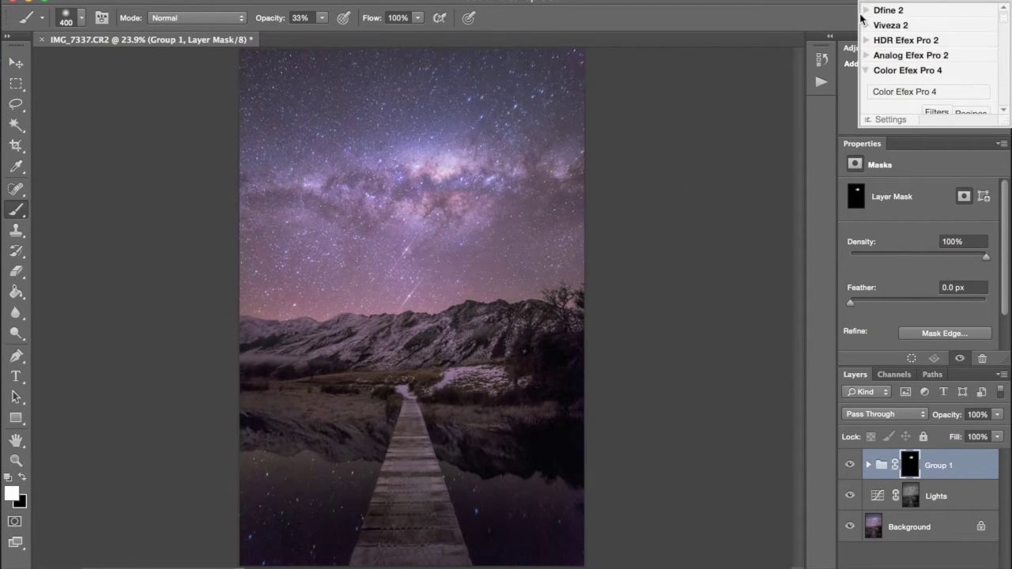
click(893, 93)
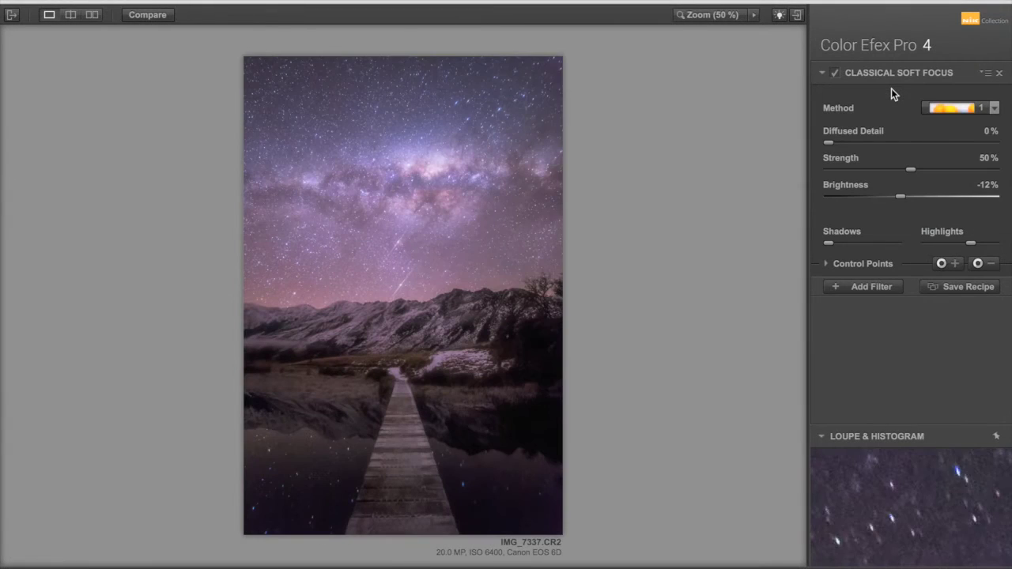
click(9, 16)
scroll(95, 386, down, 5)
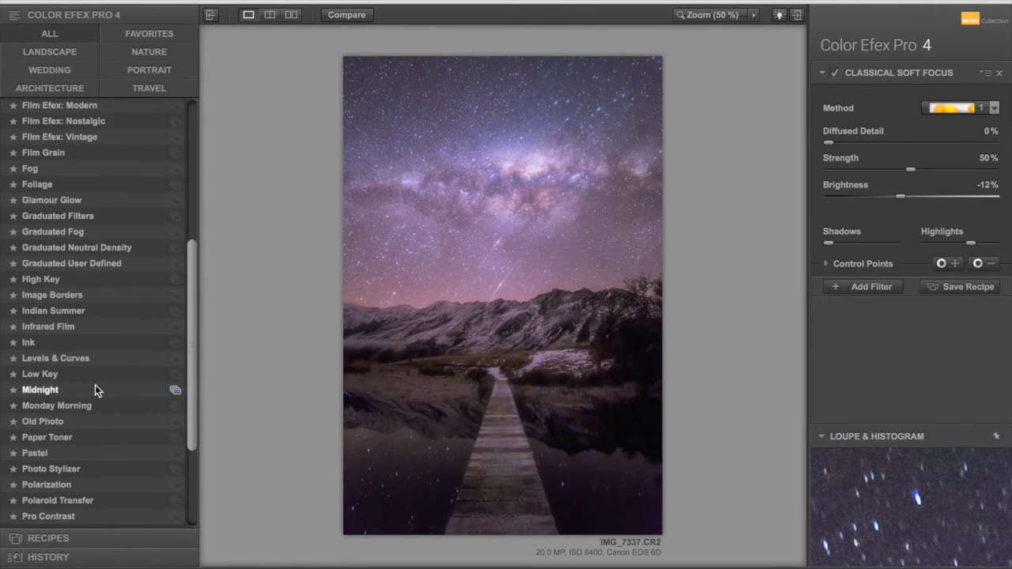
scroll(94, 386, down, 4)
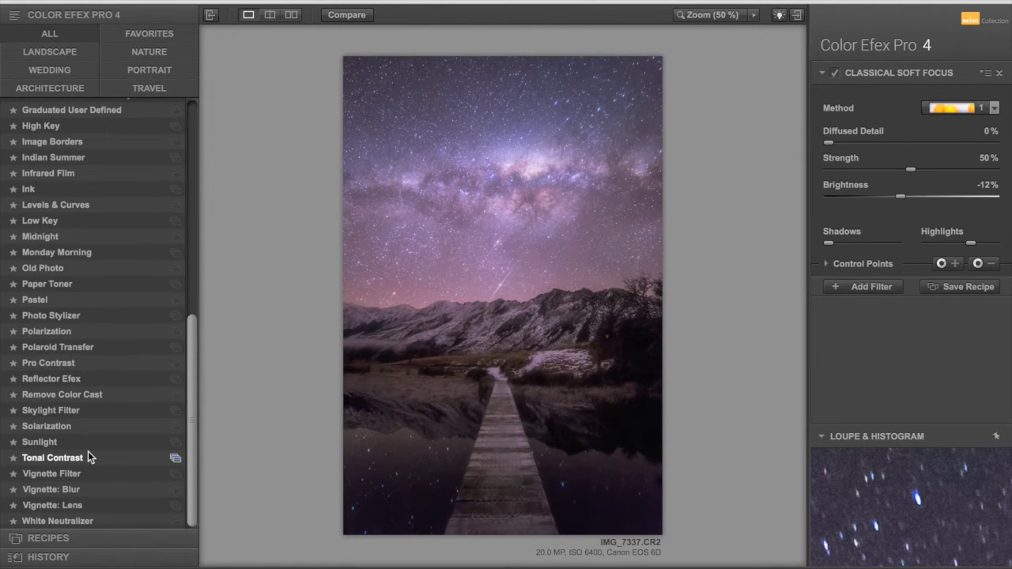
click(62, 456)
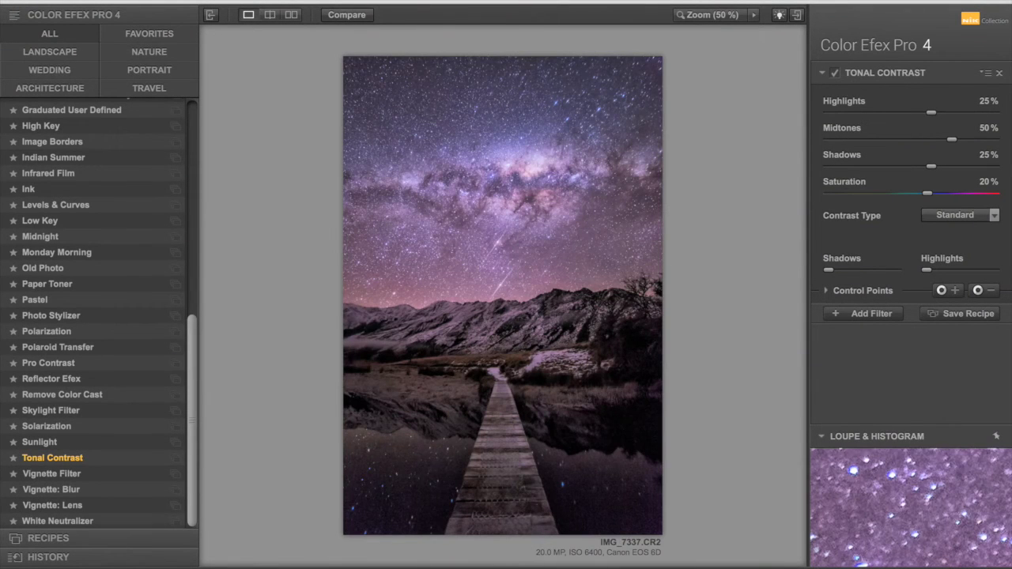
Compare the original photo with the default Tonal Contrast effect.
click(346, 11)
click(346, 11)
click(347, 11)
click(346, 9)
click(346, 9)
click(346, 10)
click(345, 9)
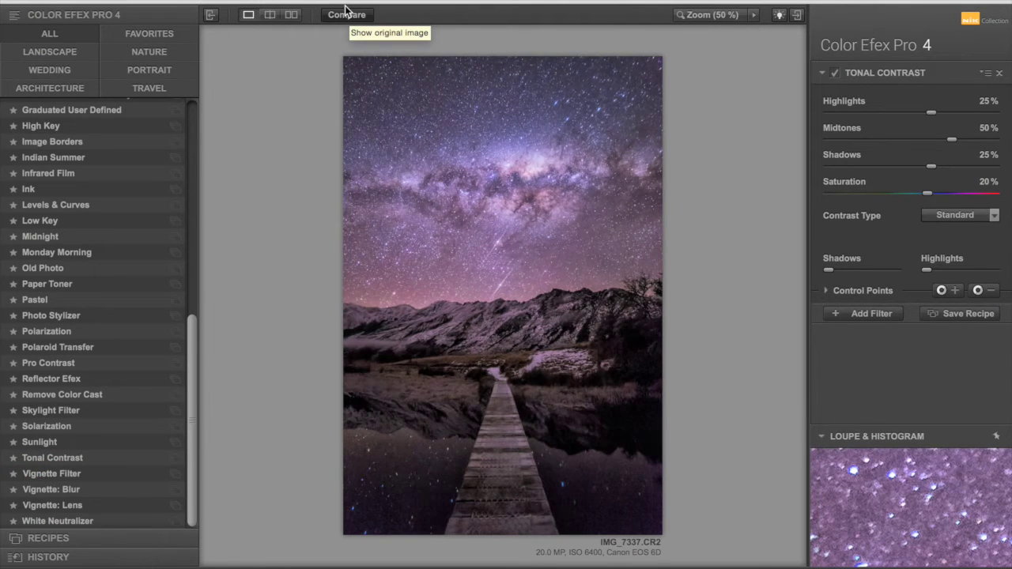
click(345, 9)
click(346, 9)
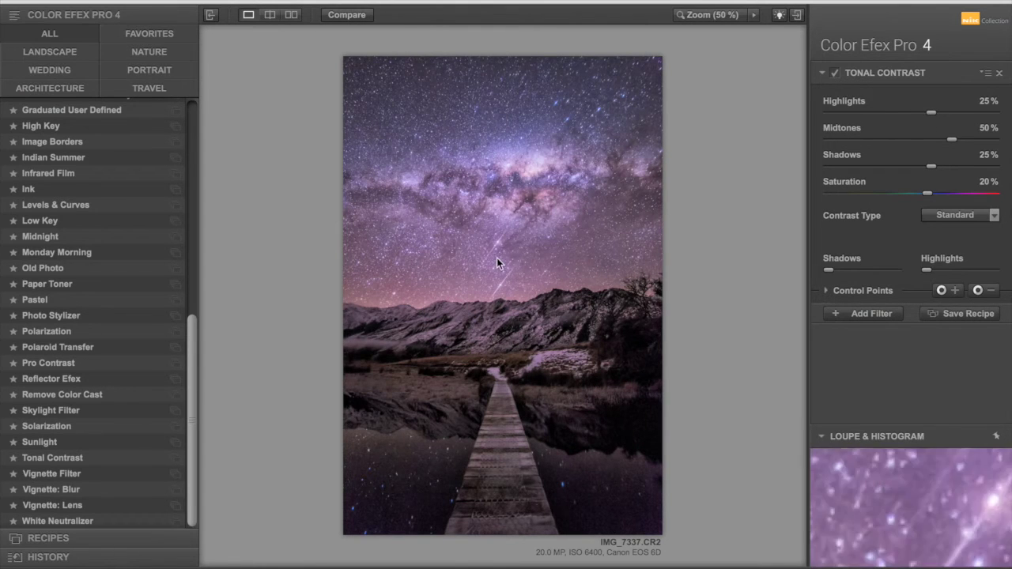
Set the Tonal Contrast Highlights to 20%, Midtones to 40% and Shadows to 20%.
key(Down)
key(Down)
key(Down)
key(Down)
key(Tab)
key(Down)
key(Down)
key(Down)
key(Down)
key(Down)
key(Down)
key(Down)
key(Tab)
key(Down)
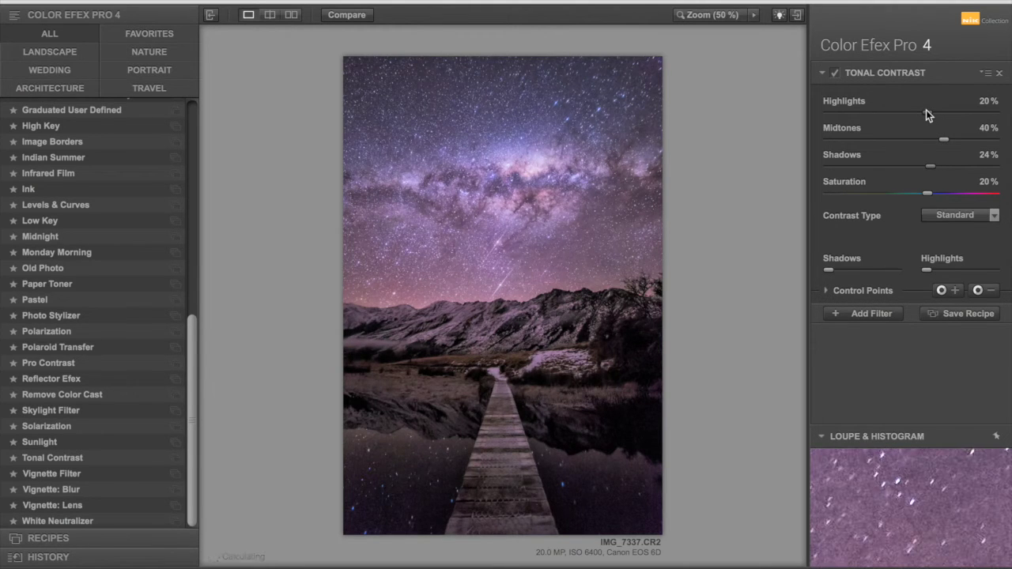
key(Down)
key(Down)
key(Down)
key(Down)
Slightly raise the Tonal Contrast filter's shadow and highlight protection.
click(839, 269)
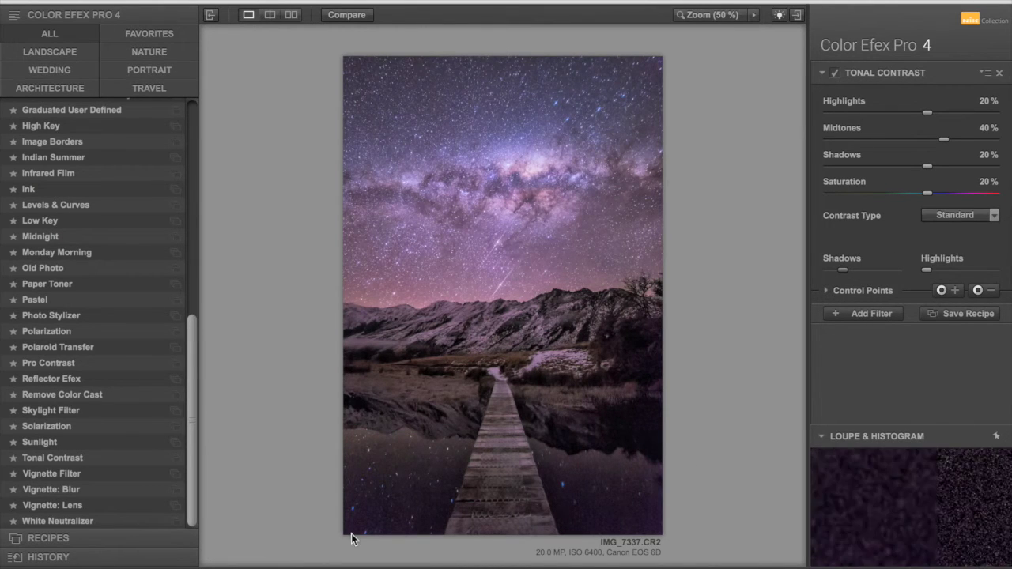
mouse_move(927, 267)
drag(930, 262, 934, 266)
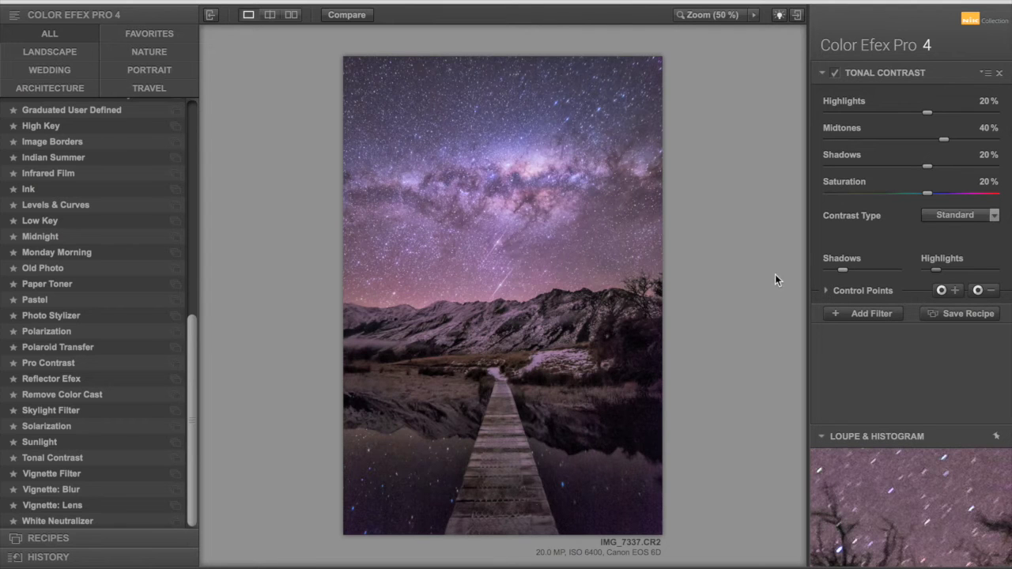
Compare the adjusted Tonal Contrast effect with the original photo.
click(335, 15)
click(339, 17)
click(335, 16)
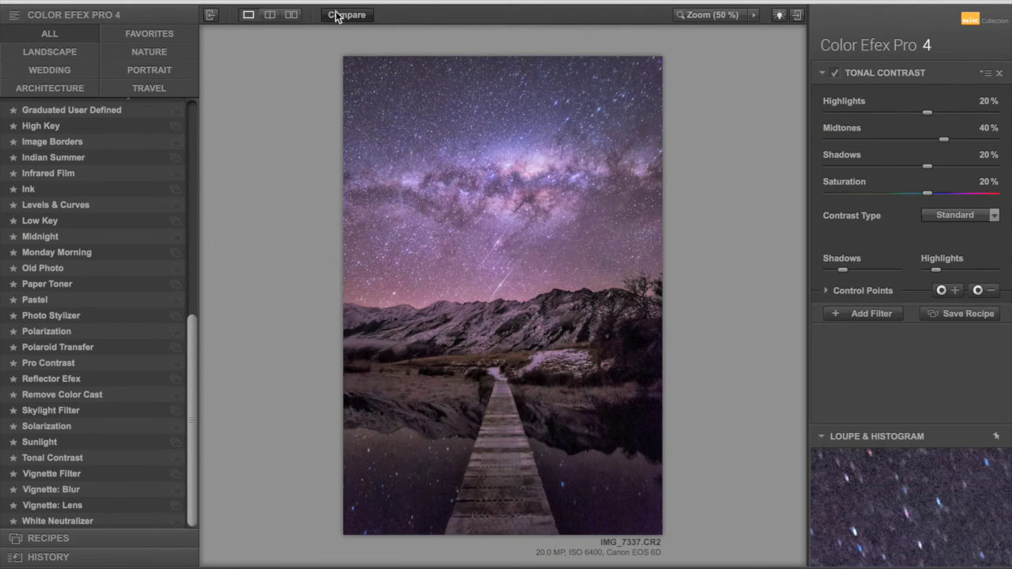
click(335, 15)
click(335, 16)
click(335, 16)
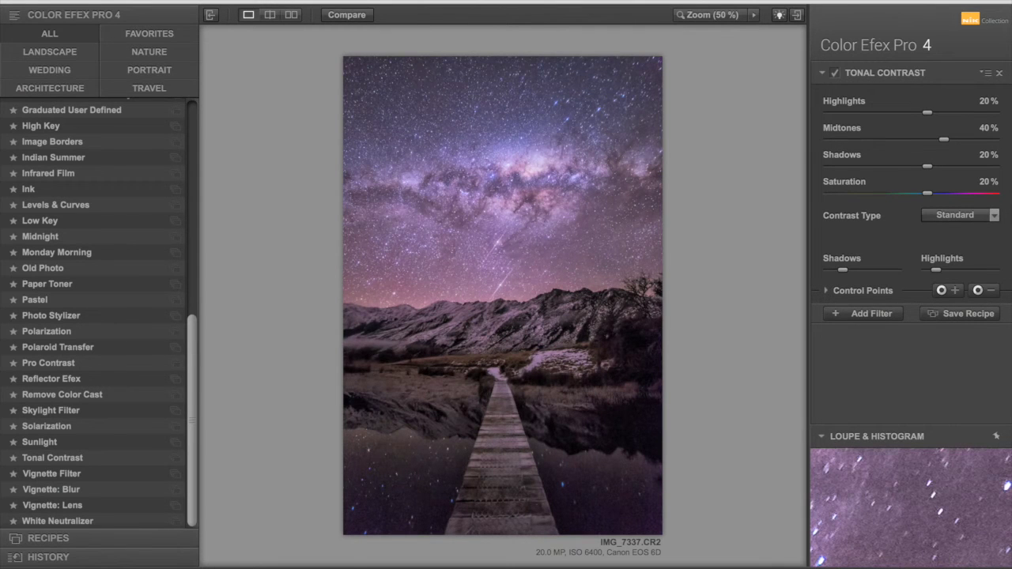
Apply the Tonal Contrast filter as a new layer, check it shown and hidden, and add a black mask to it.
key(Return)
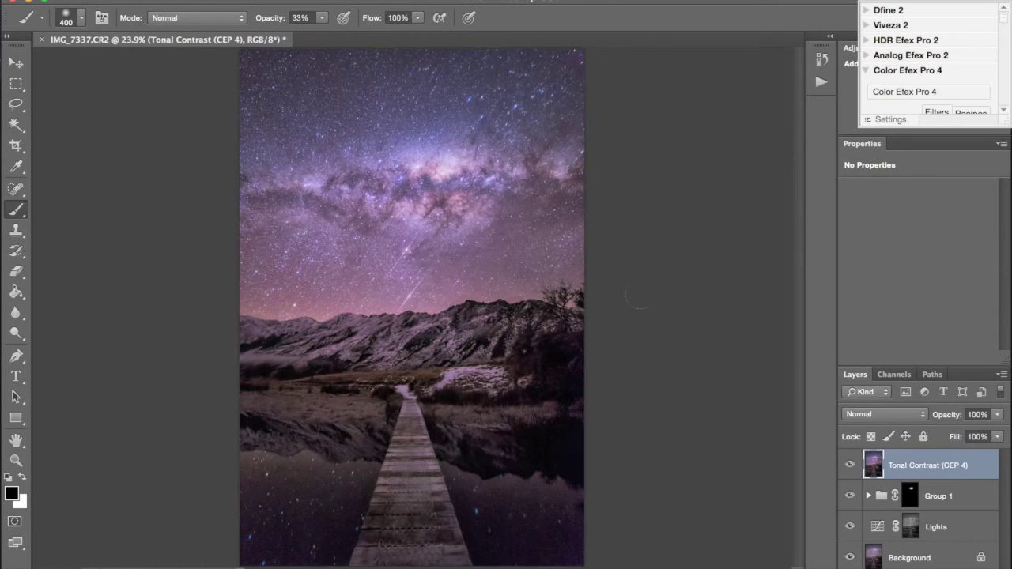
click(849, 466)
click(849, 465)
alt+click(899, 568)
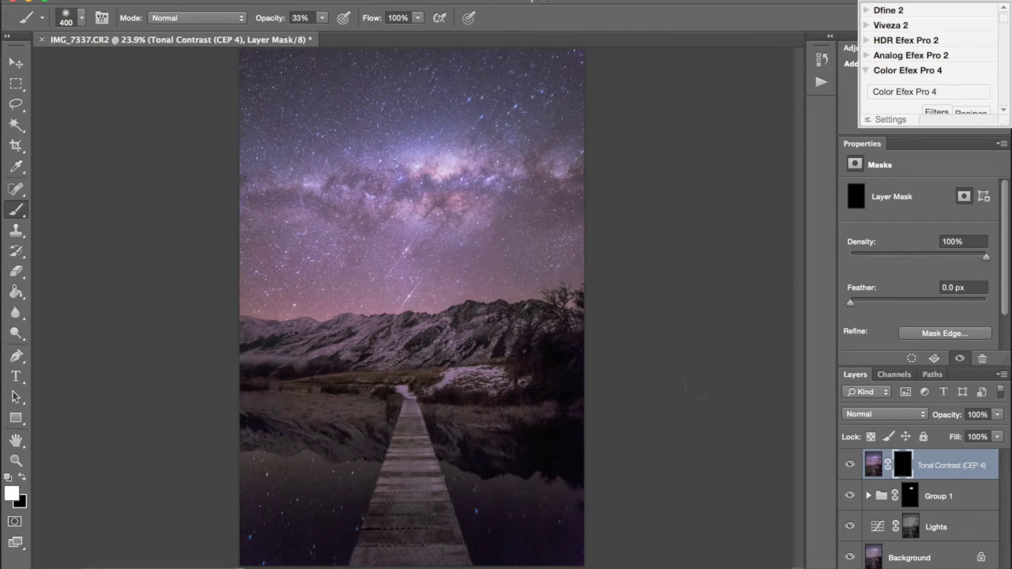
Fill the Tonal Contrast layer's mask repeatedly with white at 33% opacity using the Paint Bucket until it is light grey.
key(g)
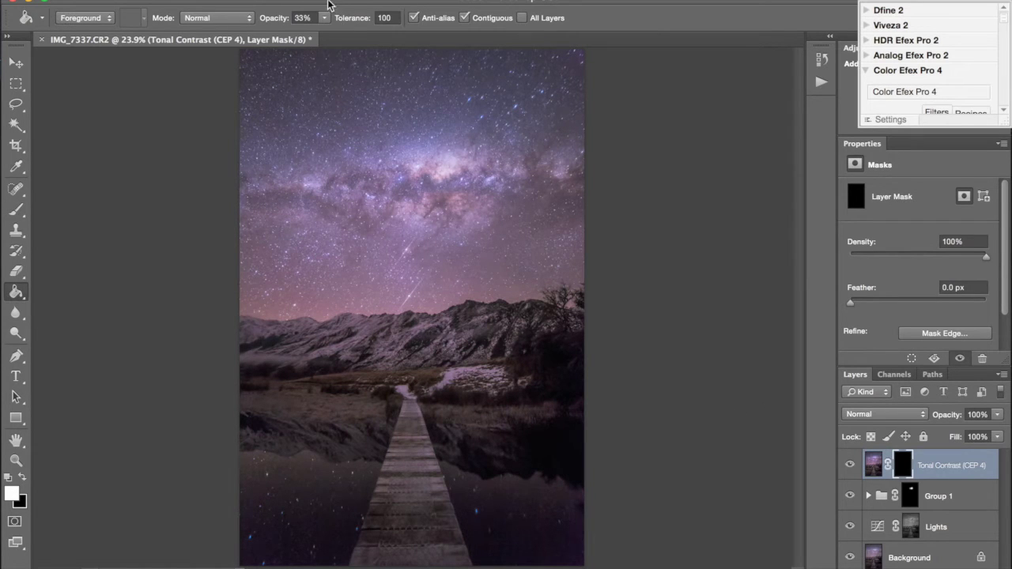
click(389, 291)
click(392, 289)
Compare the photo with the partially masked Tonal Contrast layer shown and hidden.
click(846, 463)
click(847, 463)
click(847, 464)
click(847, 464)
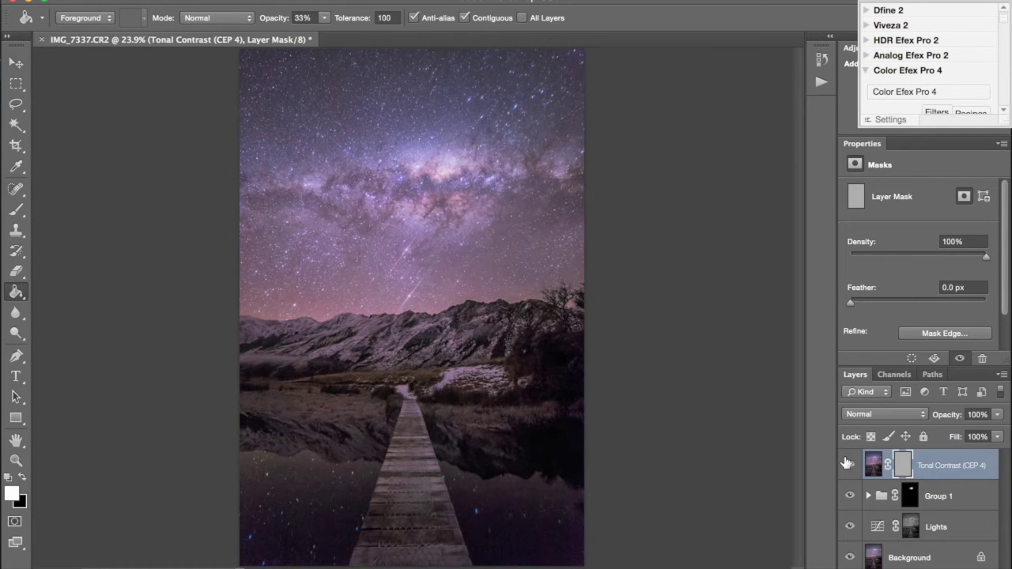
click(847, 464)
click(847, 464)
Set the brush to 100% opacity and paint white on the Tonal Contrast mask over the Milky Way band.
key(b)
click(321, 18)
drag(324, 34, 377, 33)
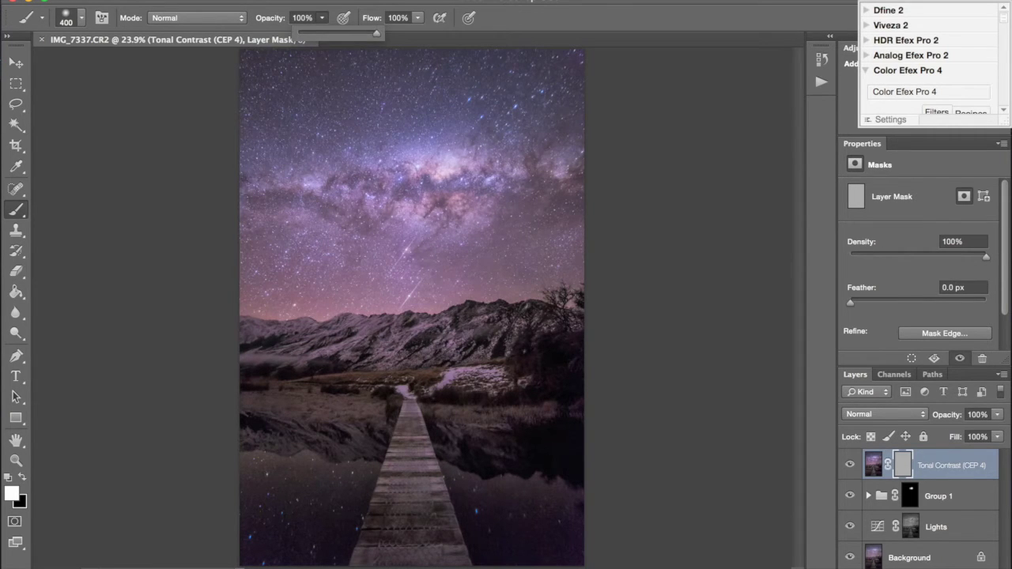
click(406, 187)
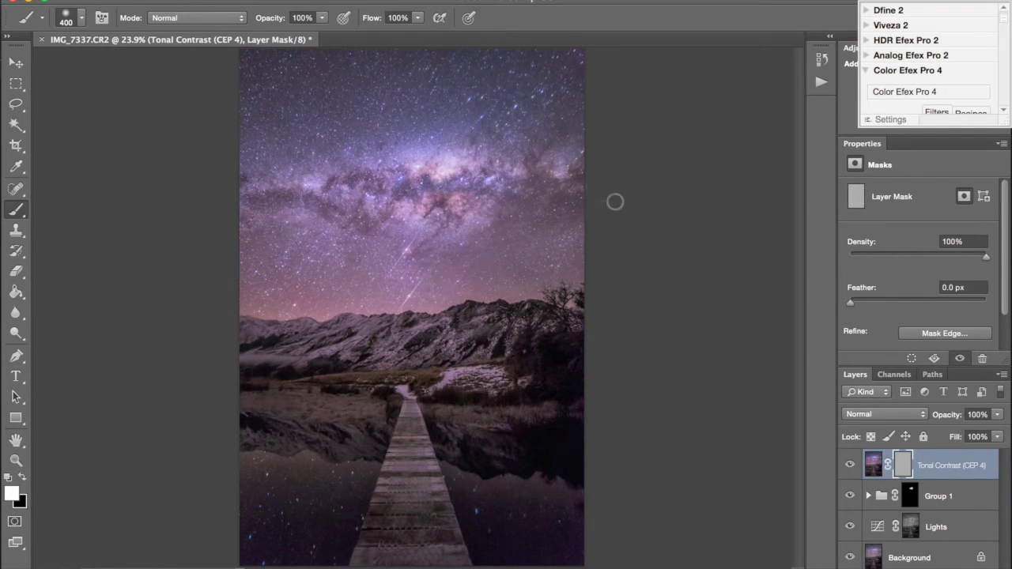
mouse_move(475, 142)
mouse_down()
mouse_move(594, 144)
mouse_move(592, 163)
mouse_move(549, 211)
mouse_move(522, 215)
mouse_up()
Enlarge the brush to 800 px and paint white on the mask over the boardwalk and the mountains.
key(bracketright)
key(bracketright)
key(bracketright)
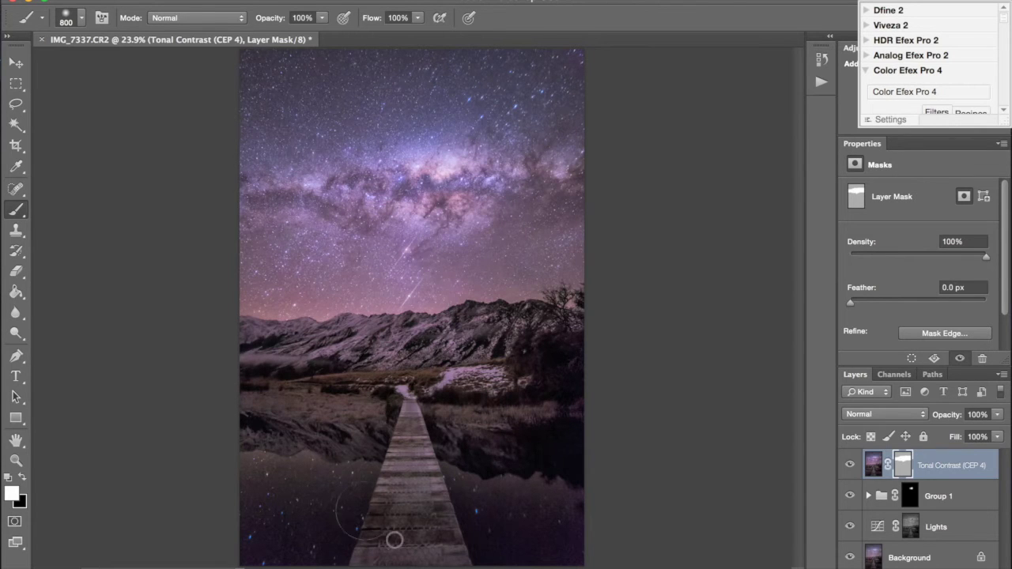
mouse_move(434, 557)
mouse_down()
mouse_move(403, 373)
mouse_move(373, 314)
mouse_up()
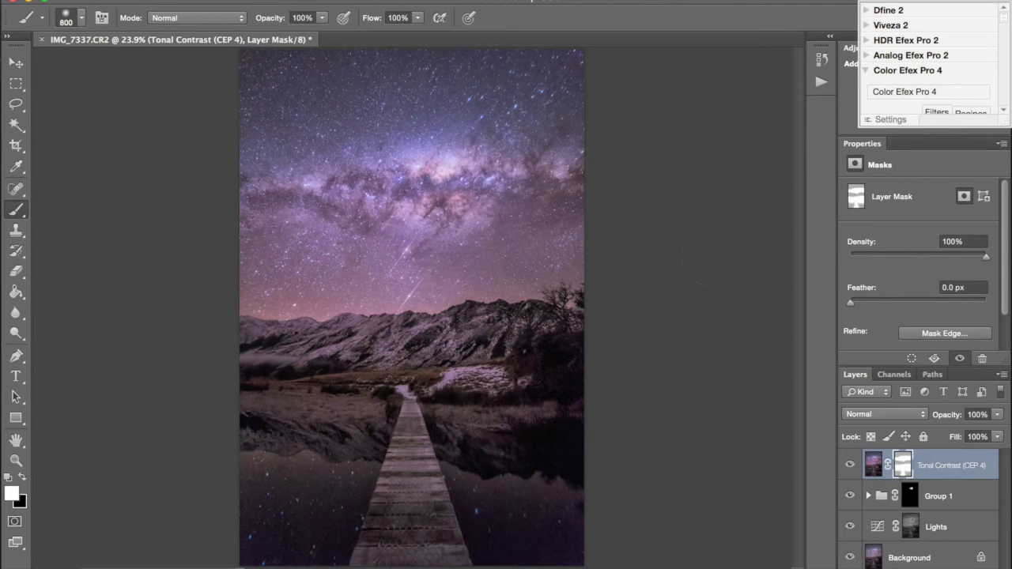
Examine the mountains and boardwalk up close with the Tonal Contrast layer shown and hidden.
scroll(401, 260, up, 6)
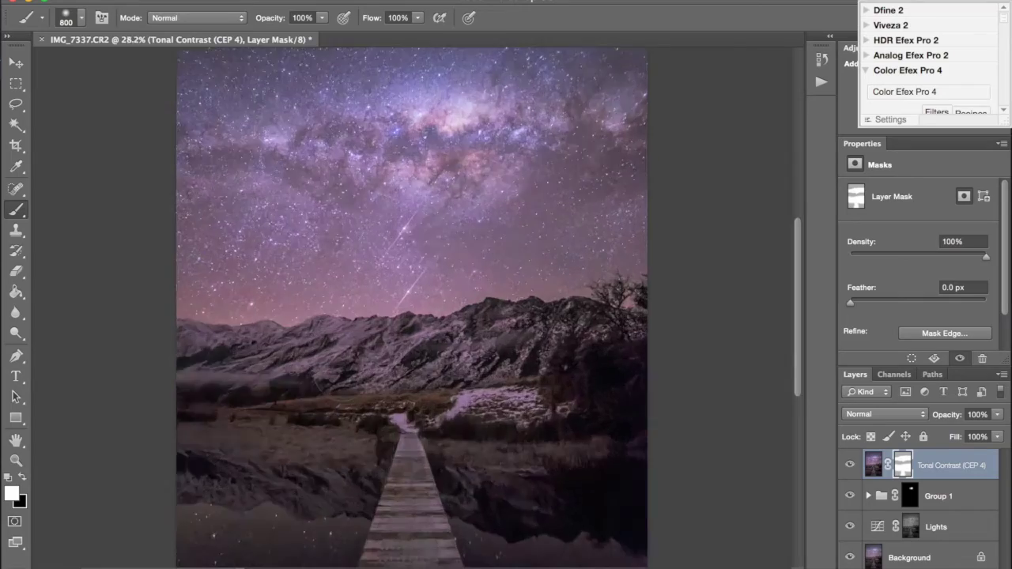
scroll(342, 371, down, 10)
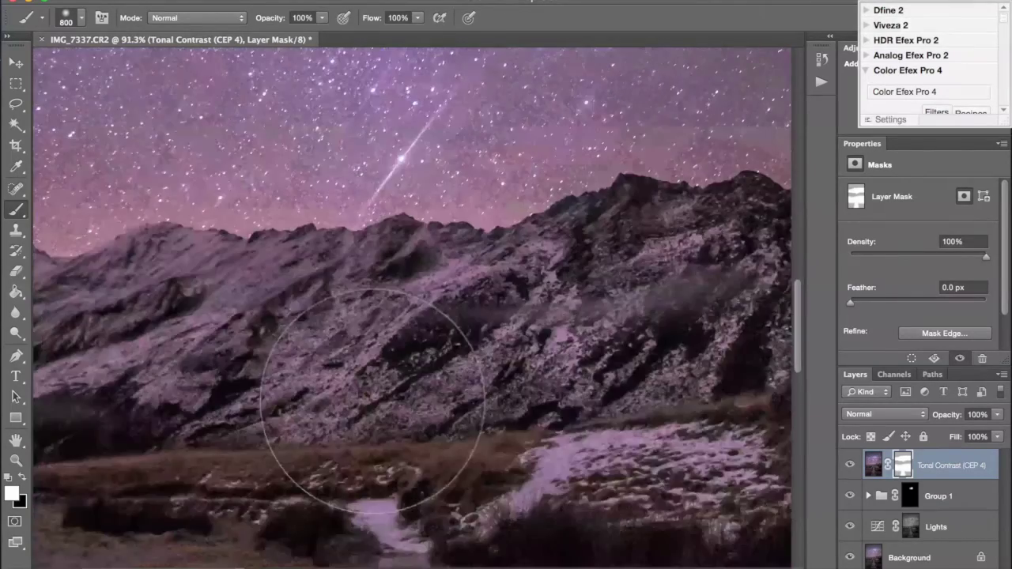
scroll(342, 371, up, 3)
scroll(343, 371, down, 1)
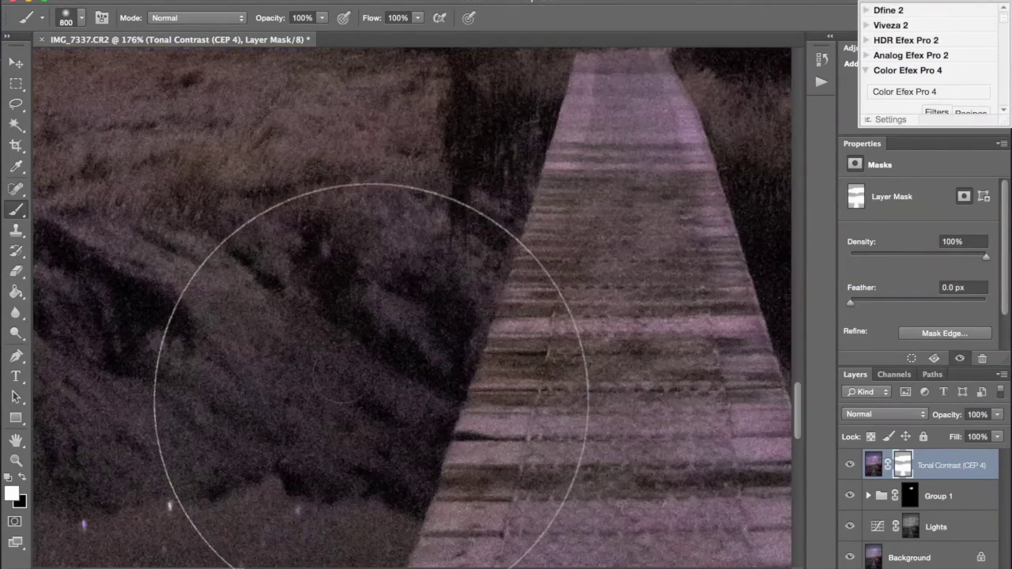
click(845, 467)
click(845, 468)
click(846, 468)
click(845, 468)
click(846, 467)
click(846, 468)
scroll(604, 246, down, 10)
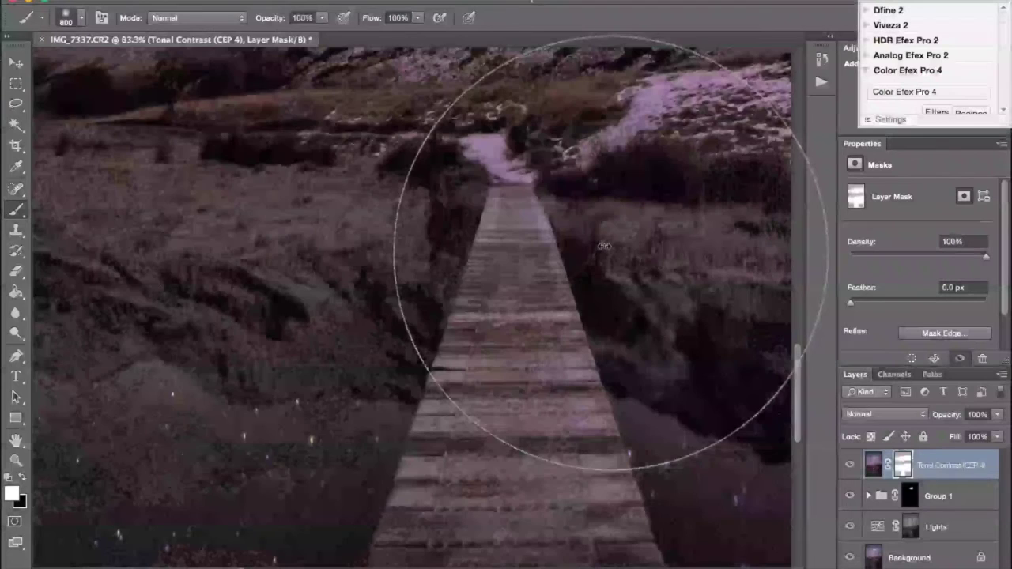
scroll(578, 250, up, 3)
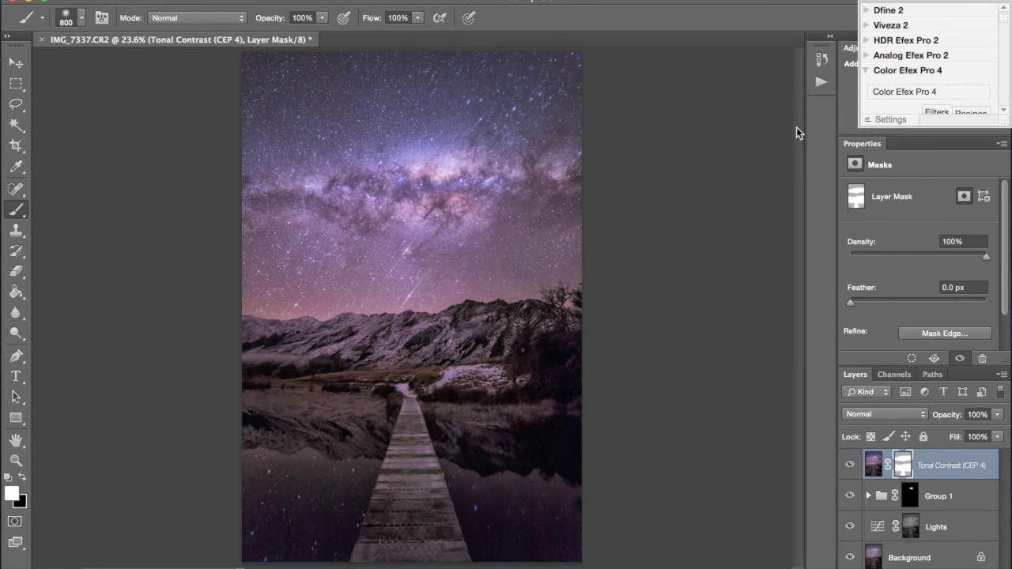
Save the layered photo to the Desktop as Hello.psd in Photoshop format.
key(super+shift+s)
text(Hello)
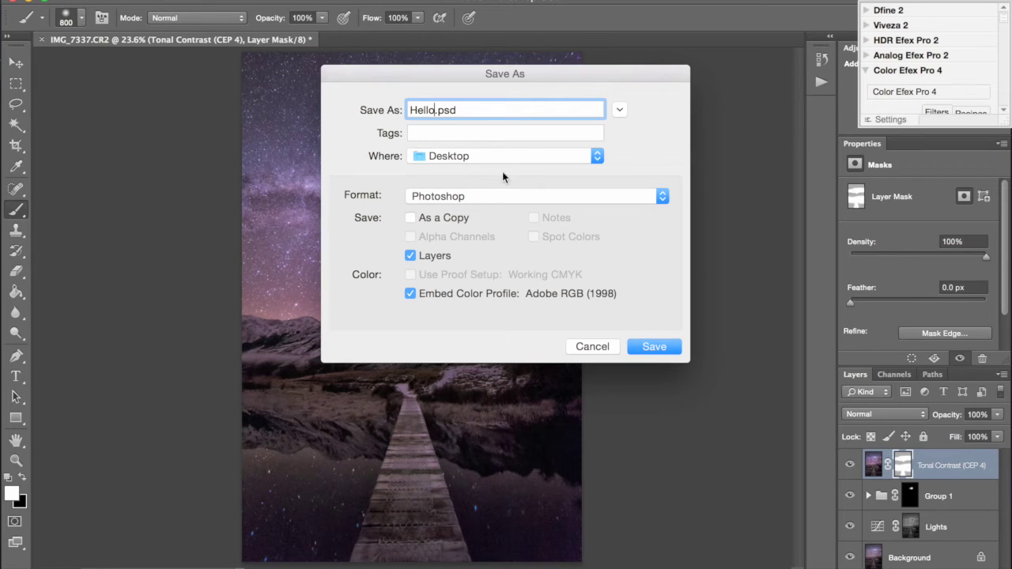
click(645, 344)
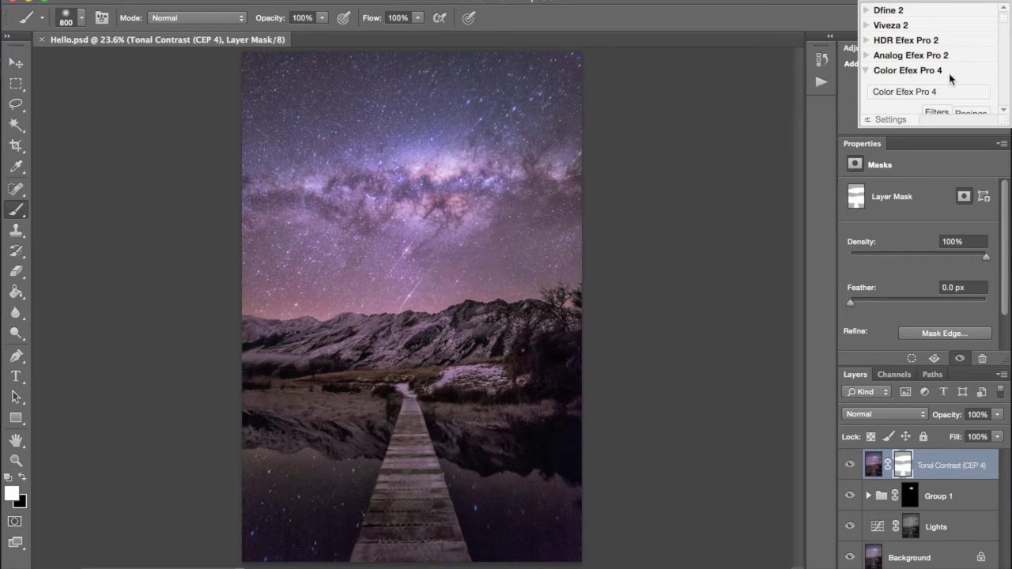
Reopen Color Efex Pro 4 and choose the Darken / Lighten Center filter with shape 2.
click(904, 91)
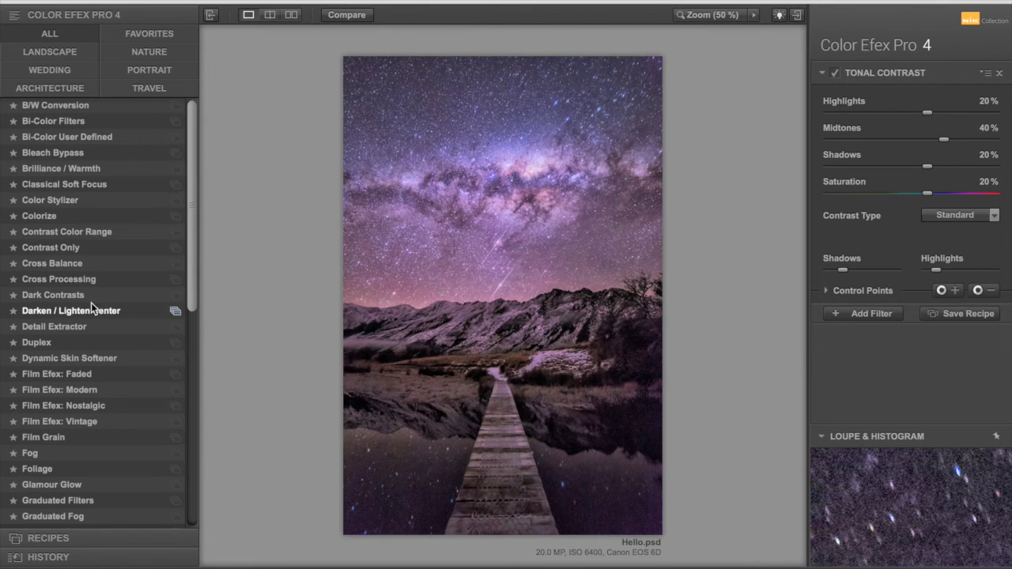
click(52, 310)
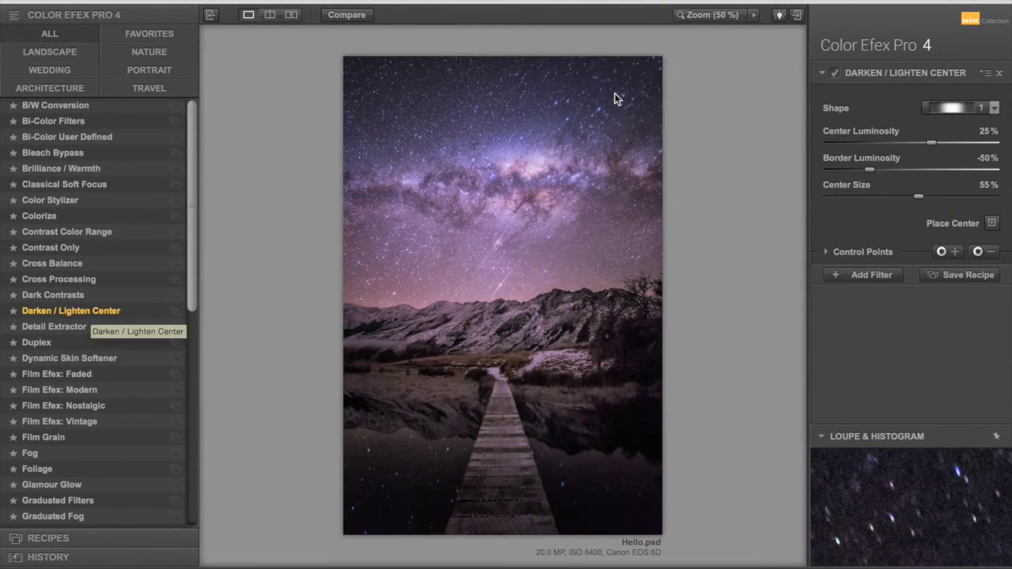
click(980, 107)
click(963, 140)
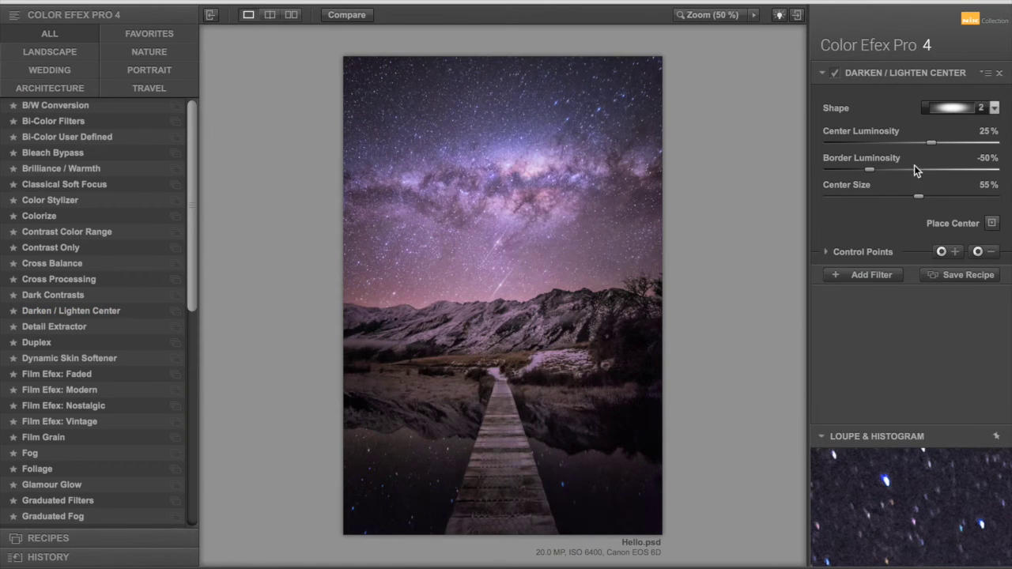
Set the filter's Border Luminosity to -33% and Center Luminosity to 10%.
drag(870, 169, 881, 170)
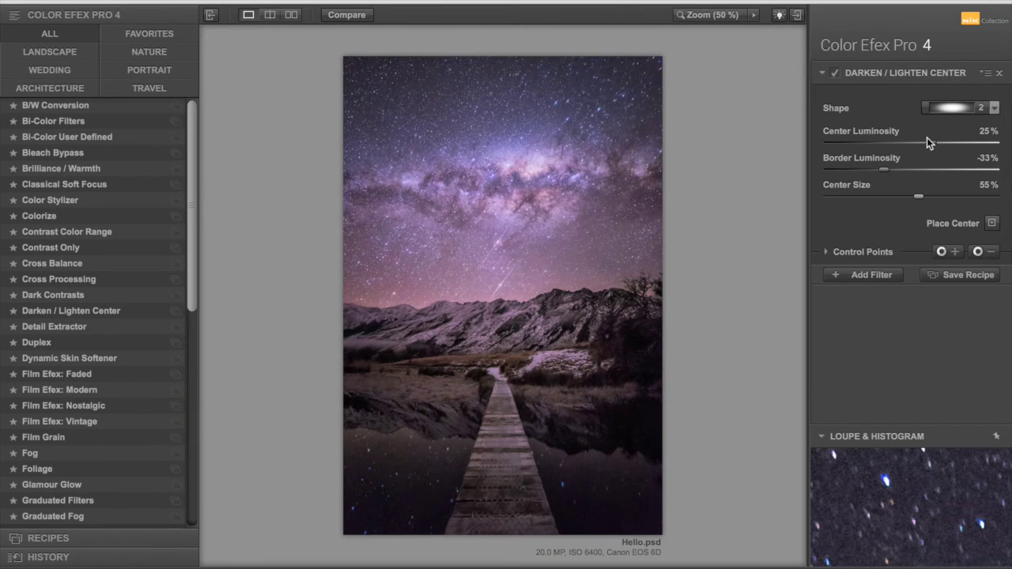
drag(928, 139, 929, 138)
scroll(929, 138, down, 8)
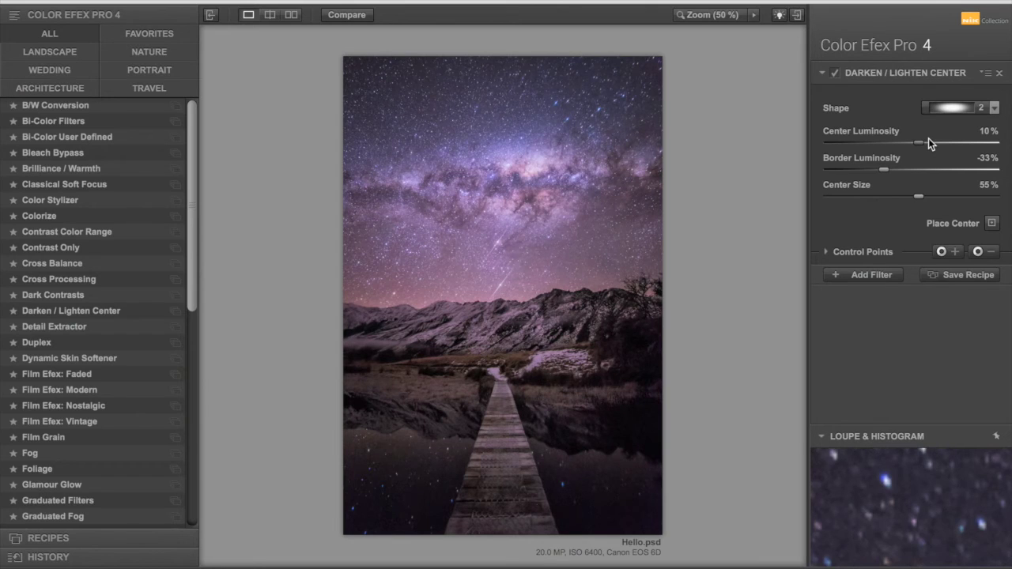
Compare the original photo with the Darken / Lighten Center effect.
click(353, 15)
click(352, 15)
click(353, 15)
click(353, 15)
click(353, 15)
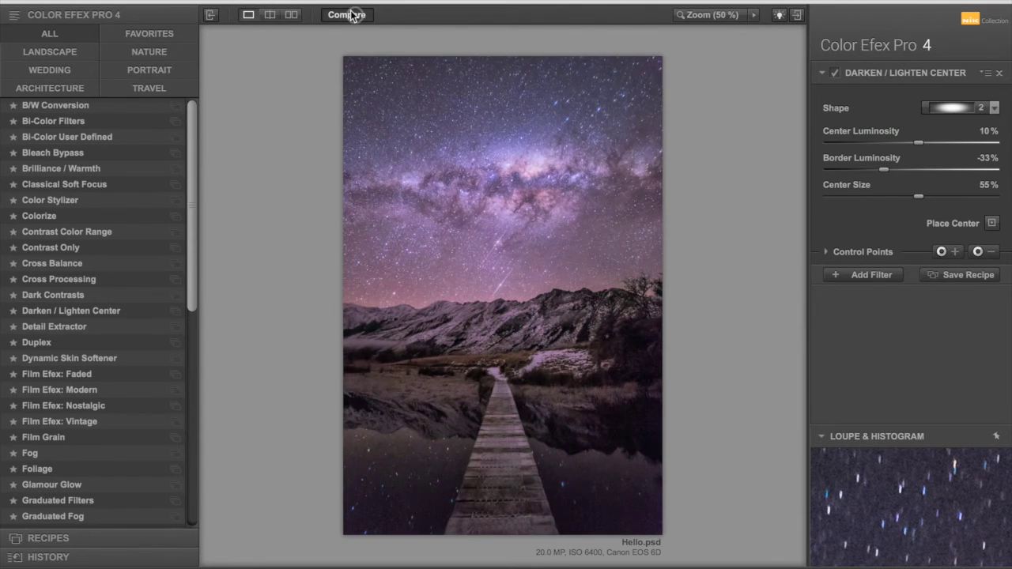
click(352, 15)
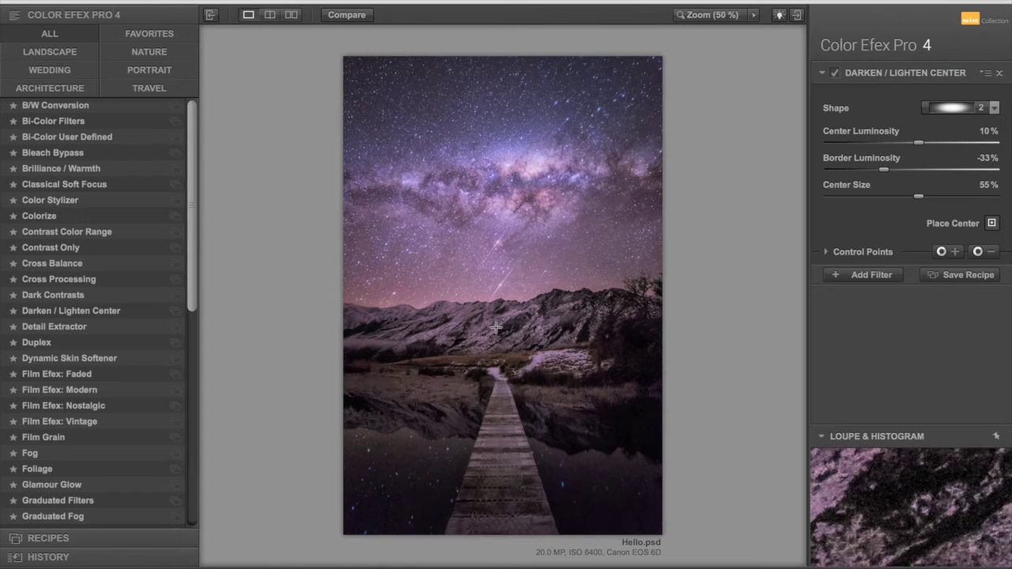
click(342, 16)
click(343, 16)
click(343, 16)
click(342, 16)
click(342, 15)
click(342, 15)
click(342, 16)
click(343, 16)
click(342, 16)
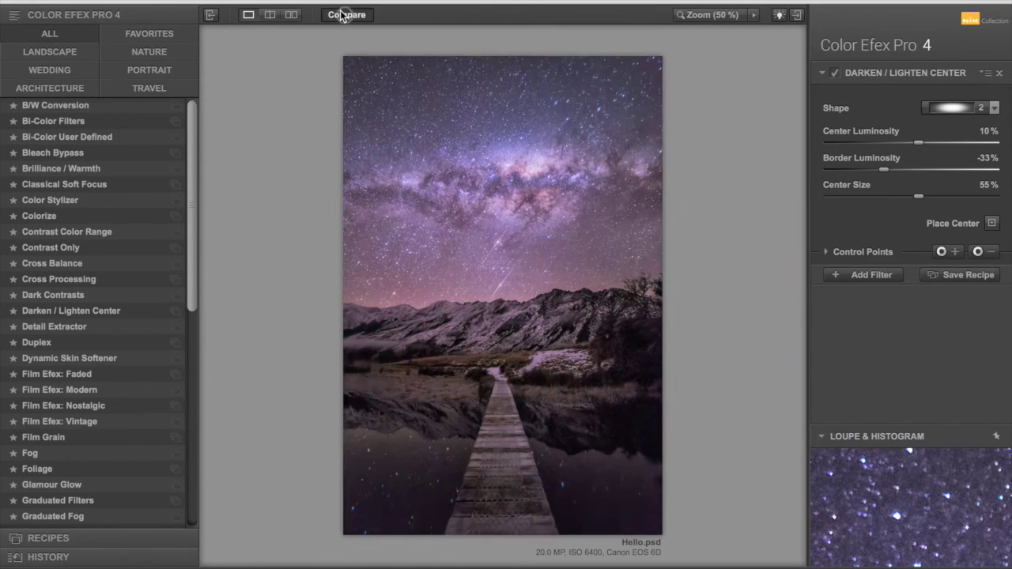
Apply the Darken / Lighten Center filter and add a white layer mask to the new layer.
click(343, 16)
key(Return)
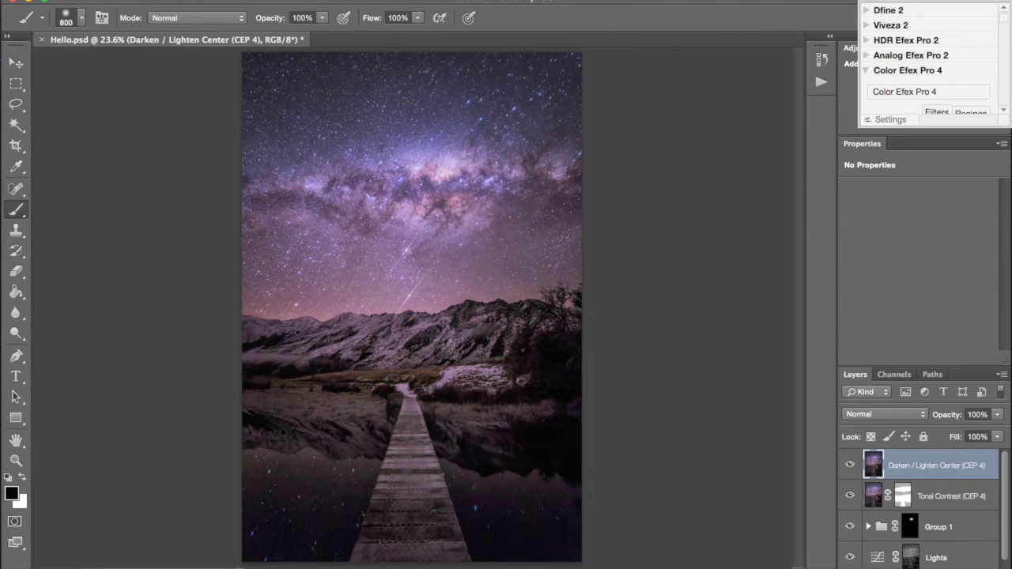
click(898, 568)
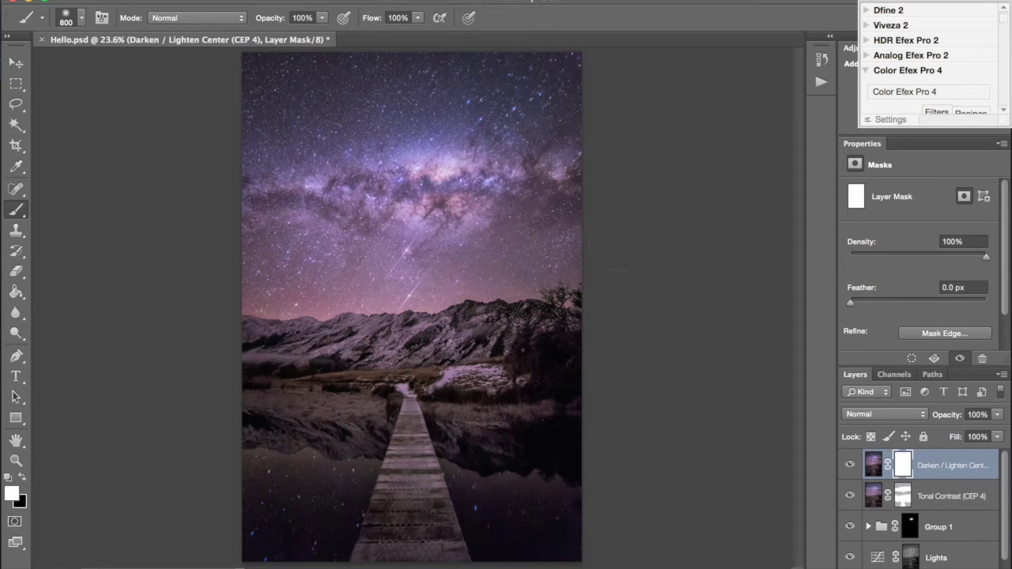
Compare the photo with and without the Darken / Lighten Center layer by toggling the layer's visibility.
click(848, 467)
click(847, 466)
click(848, 466)
click(848, 466)
click(846, 468)
click(847, 468)
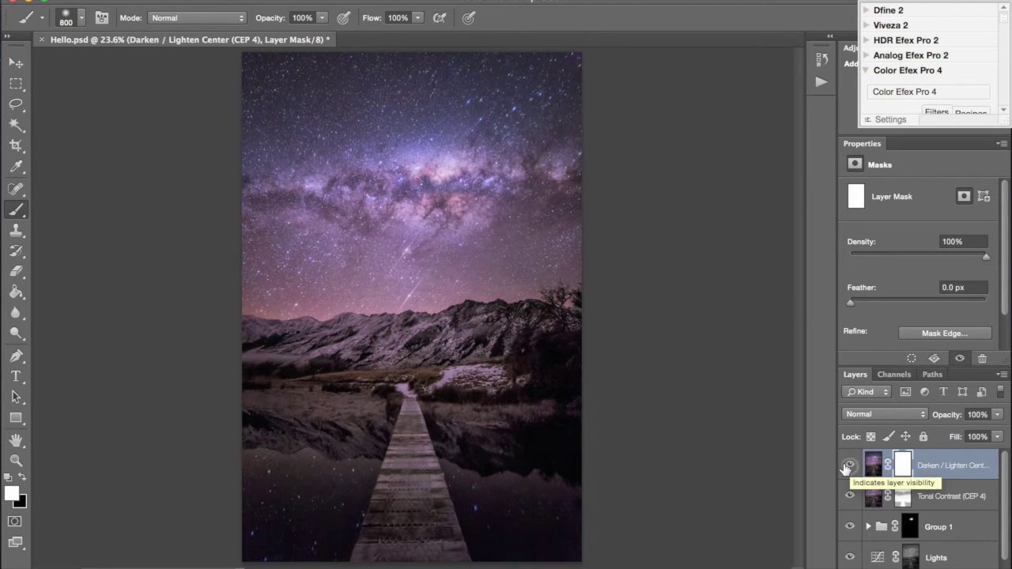
click(848, 466)
click(848, 467)
click(848, 467)
click(846, 468)
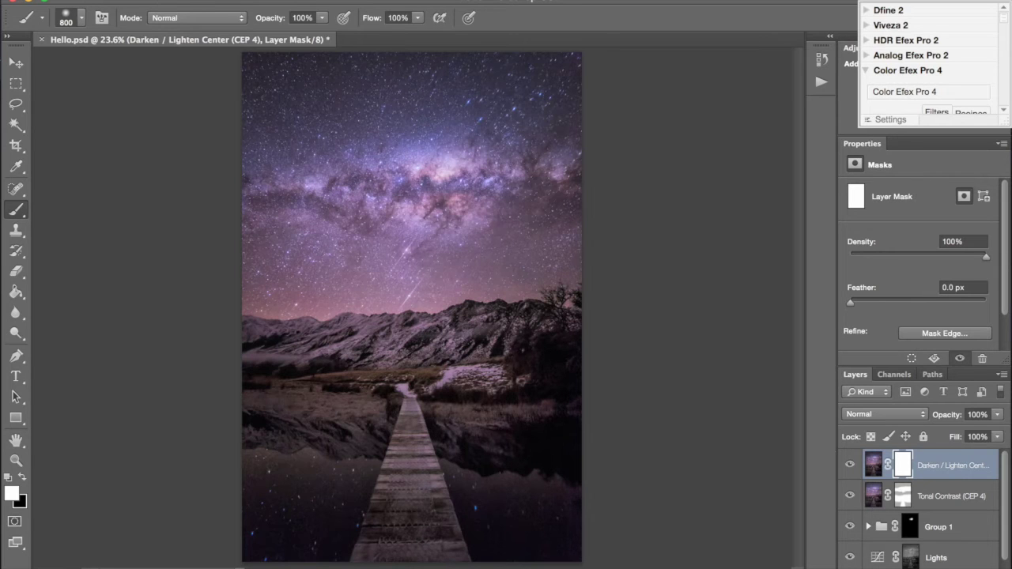
Paint black at 31% brush opacity on the Darken / Lighten Center mask over the dark trees, their reflection and the opposite bank.
key(x)
click(322, 18)
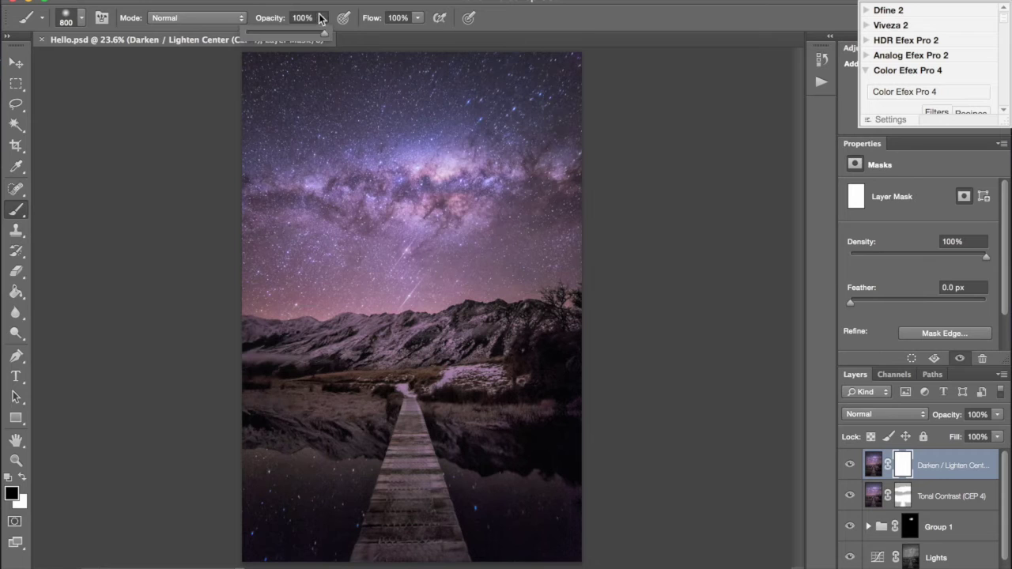
click(266, 30)
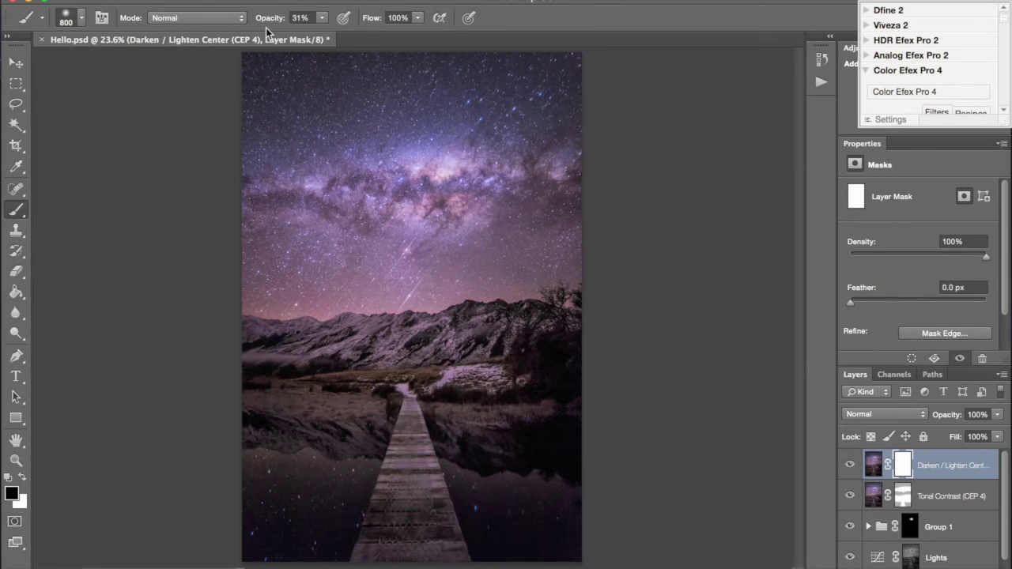
mouse_move(521, 341)
mouse_down()
mouse_move(586, 386)
mouse_move(542, 431)
mouse_up()
mouse_move(566, 398)
mouse_down()
mouse_move(563, 382)
mouse_move(549, 382)
mouse_up()
drag(524, 318, 546, 316)
drag(248, 420, 313, 418)
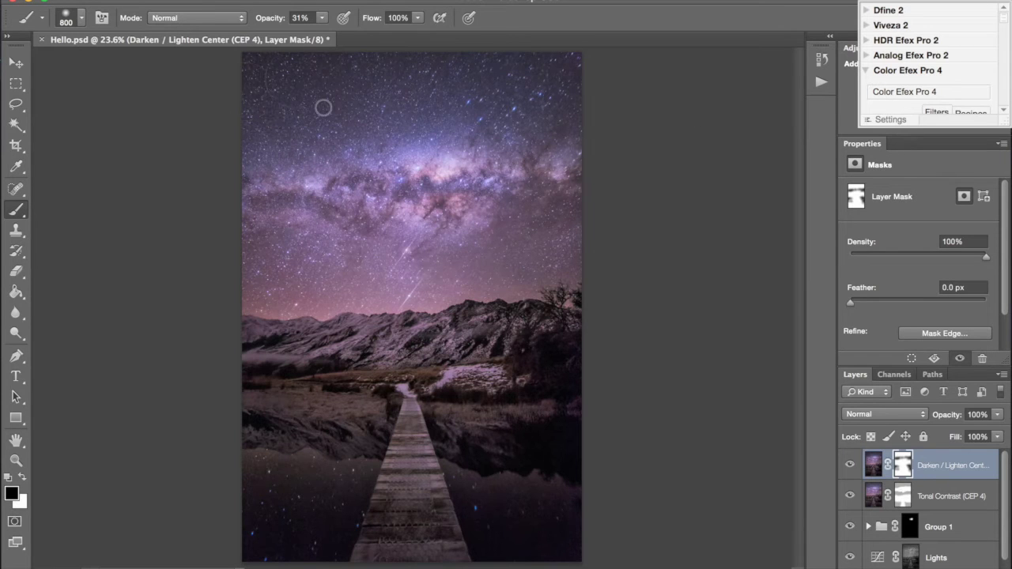
Toggle the Darken / Lighten Center layer's visibility to examine the masked effect on the photo.
click(849, 465)
click(849, 465)
click(848, 465)
click(848, 465)
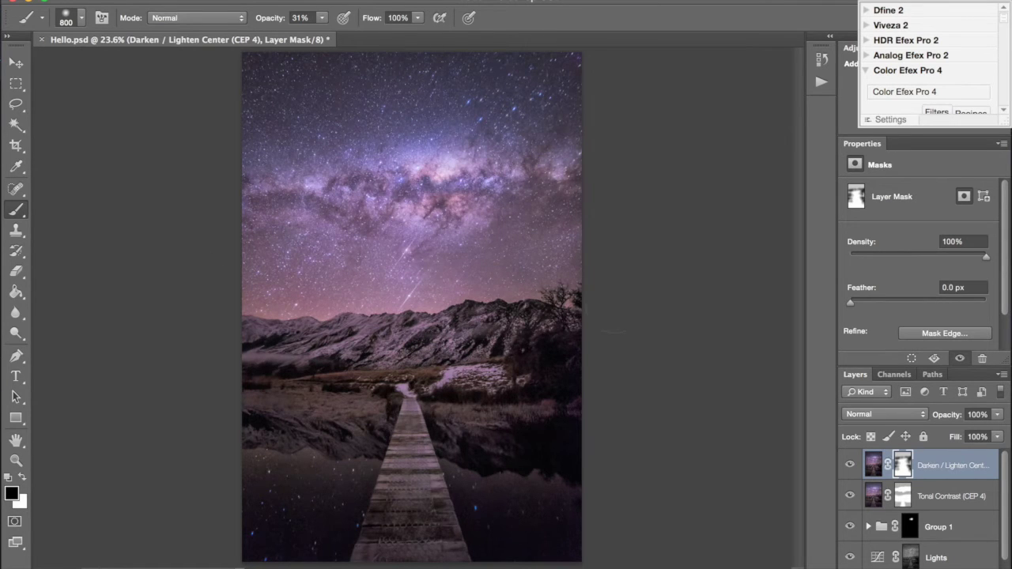
click(848, 464)
click(847, 464)
click(847, 465)
click(847, 465)
Paint black on the Darken / Lighten Center mask over the water left of the boardwalk and check the result.
drag(312, 514, 341, 493)
click(850, 465)
click(846, 465)
click(847, 465)
click(846, 465)
click(846, 465)
click(846, 465)
Save the document, reopen Color Efex Pro 4 and choose the Polarization filter.
key(super+s)
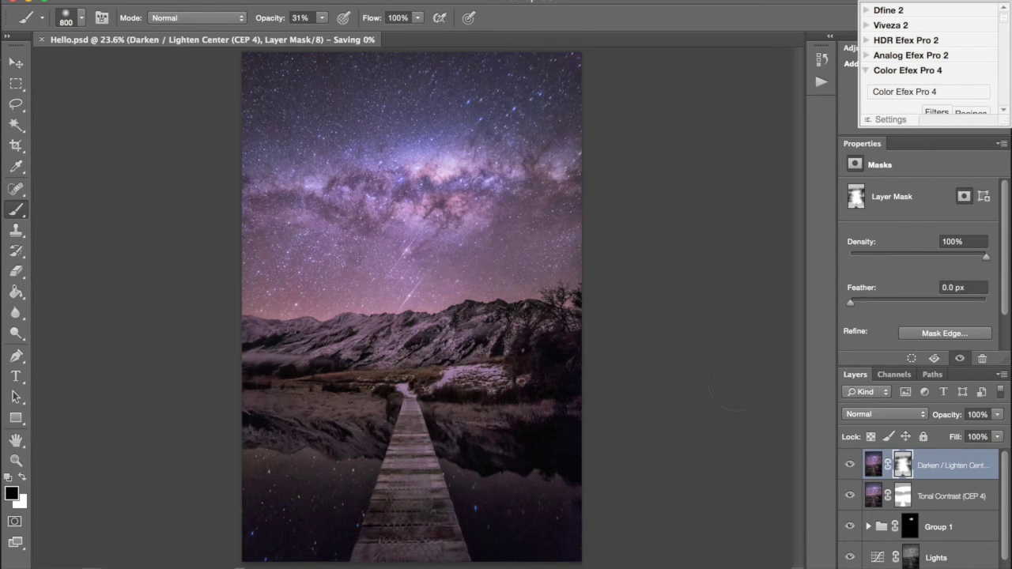
click(900, 92)
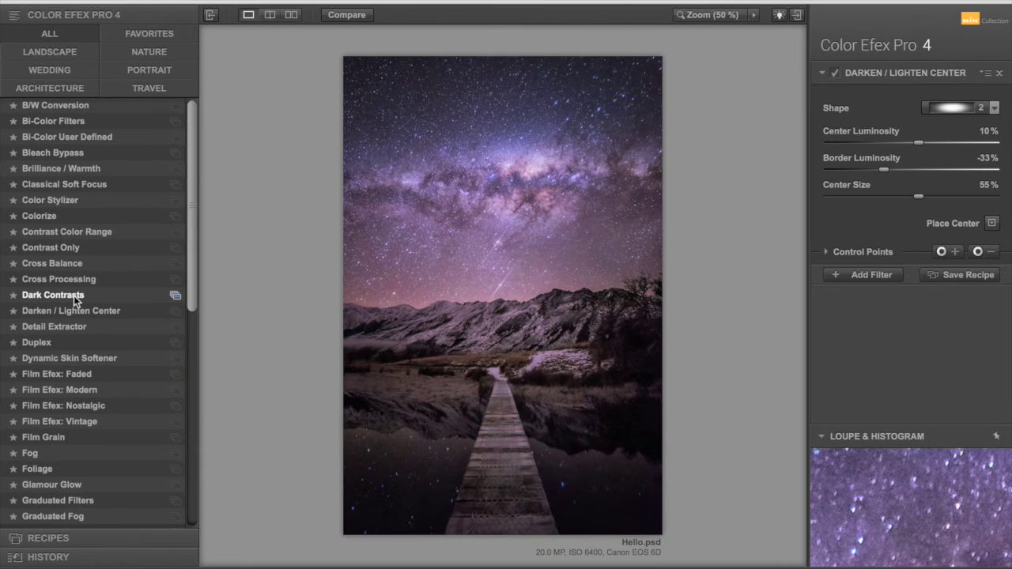
scroll(73, 296, down, 5)
scroll(73, 296, down, 8)
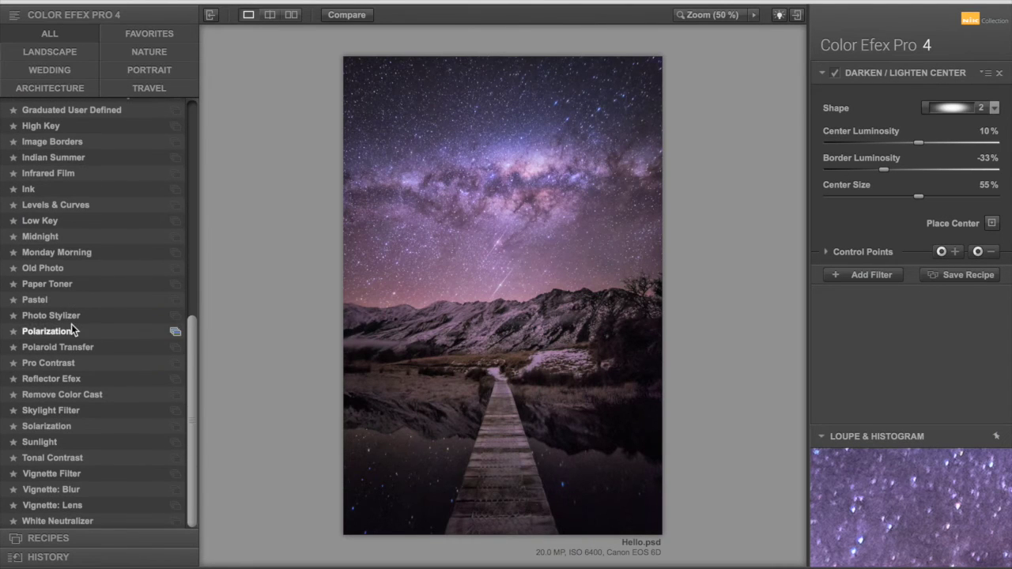
click(53, 330)
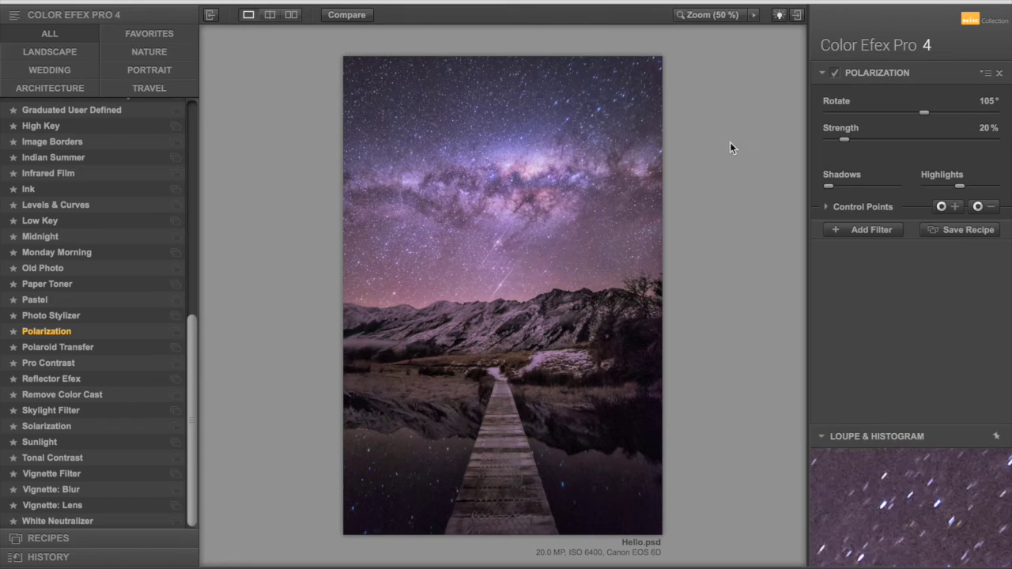
Raise the Polarization filter's Shadows close to maximum and set its Strength to 77%.
click(897, 187)
click(896, 138)
scroll(896, 138, down, 8)
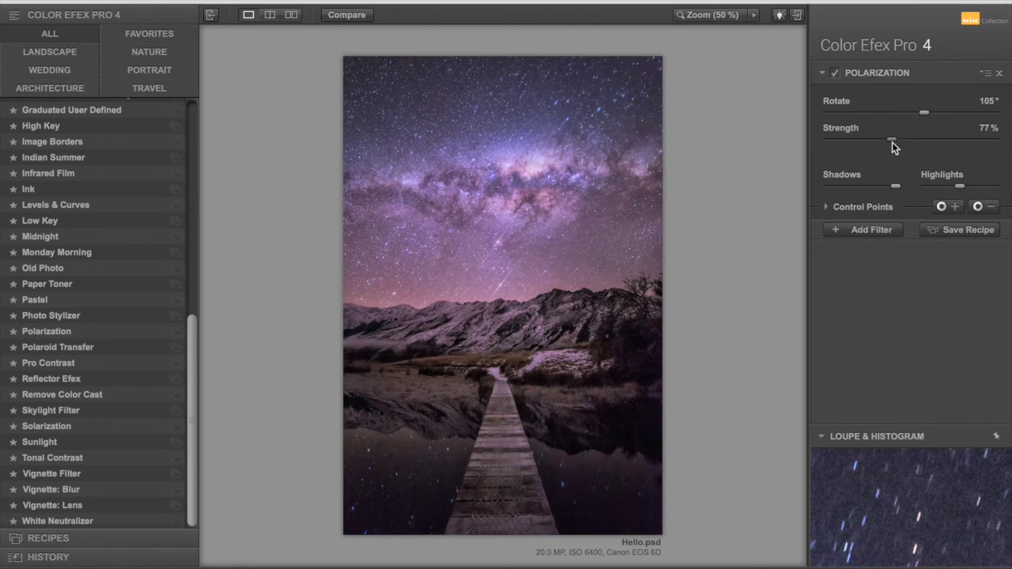
drag(892, 185, 956, 176)
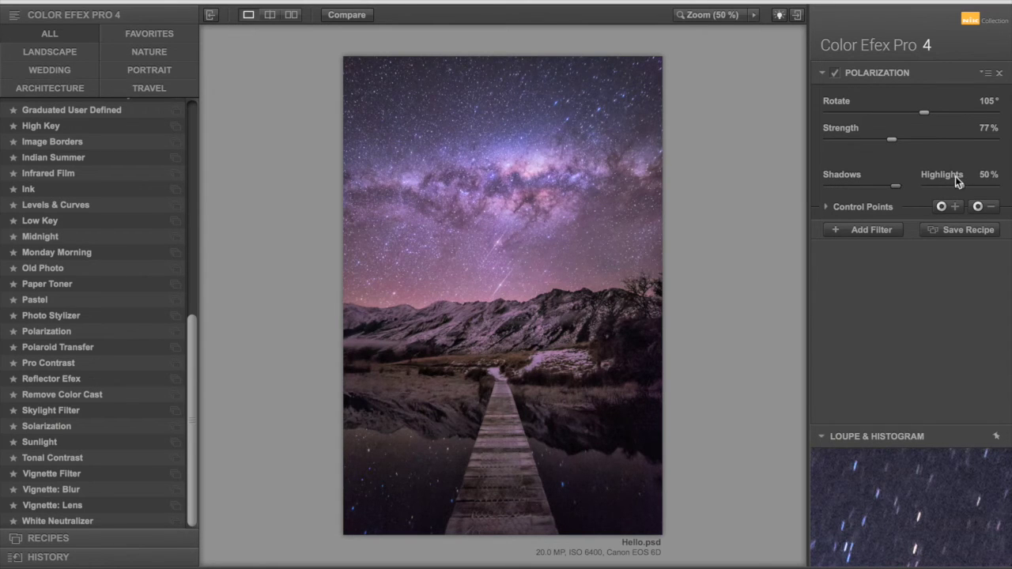
Compare the original photo with the Polarization effect and apply the filter.
click(336, 15)
click(336, 15)
click(337, 15)
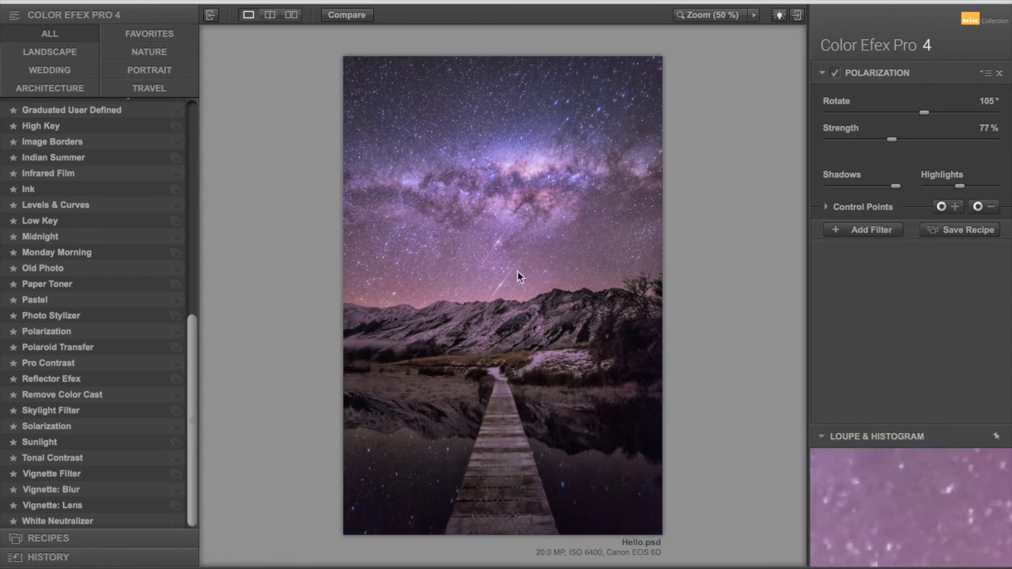
click(353, 14)
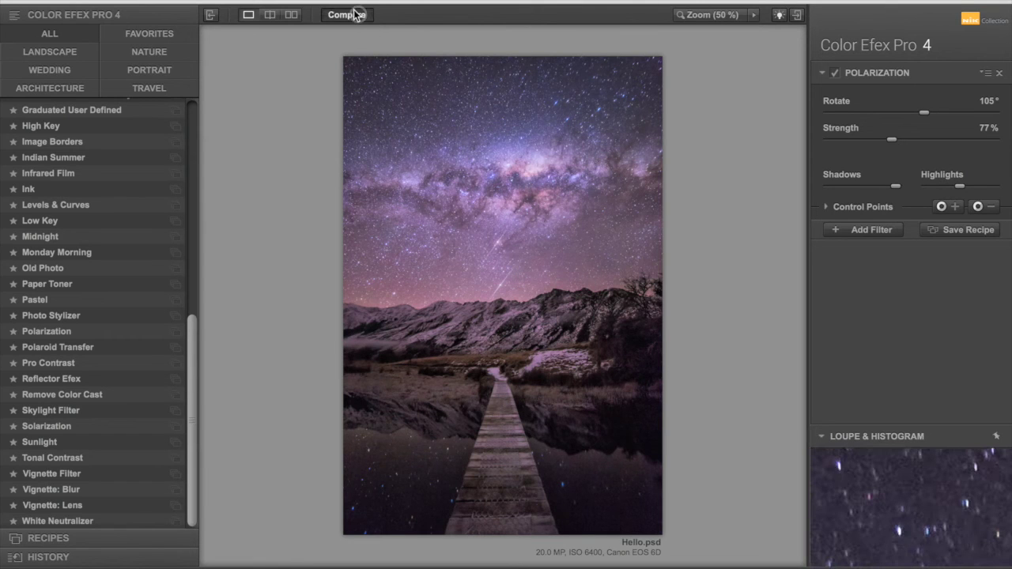
click(354, 15)
click(355, 15)
click(355, 15)
click(355, 14)
click(355, 15)
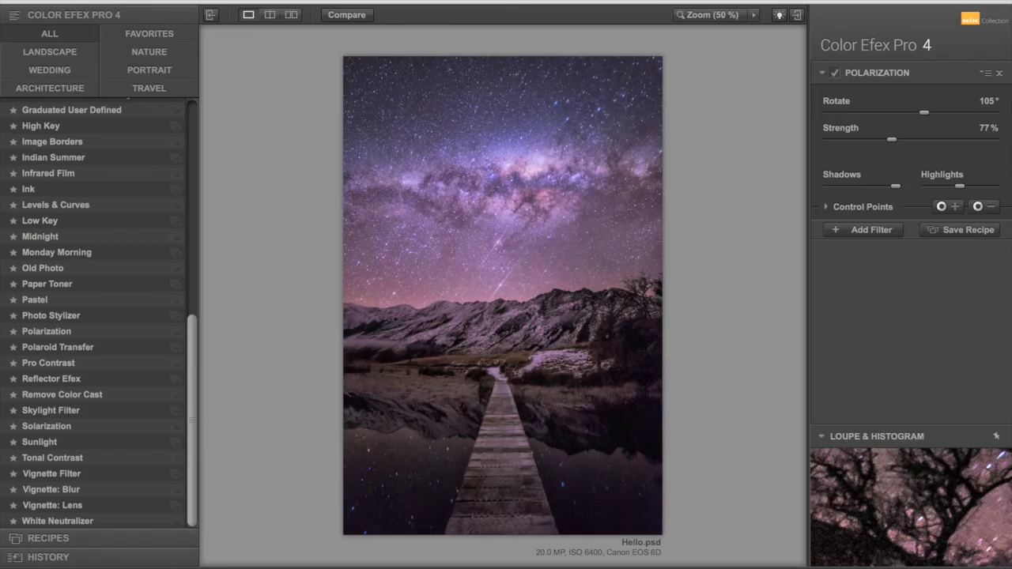
key(Return)
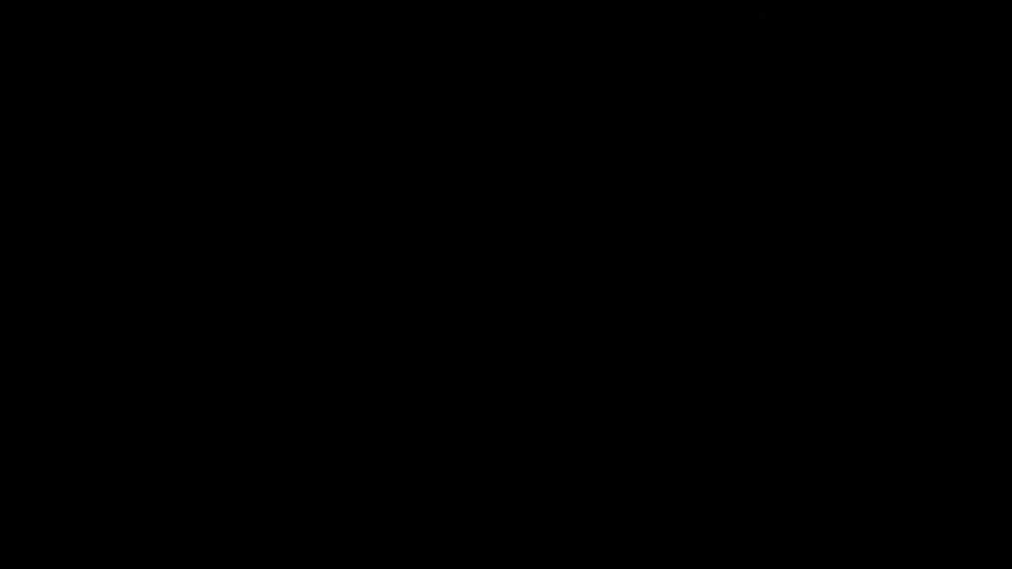
Examine the sky up close with the Polarization layer shown and hidden.
scroll(665, 323, up, 3)
scroll(665, 323, down, 2)
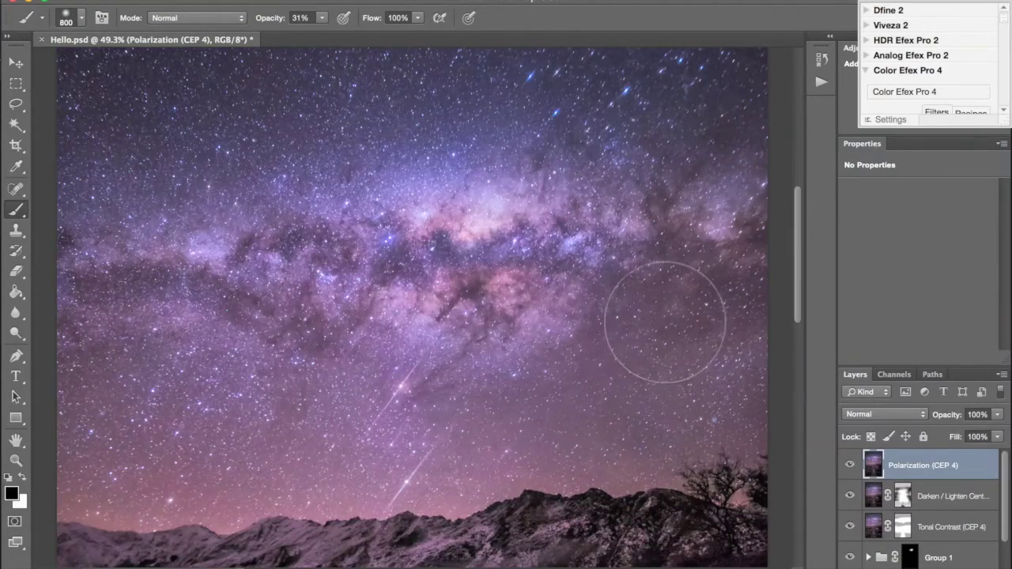
click(849, 465)
click(849, 465)
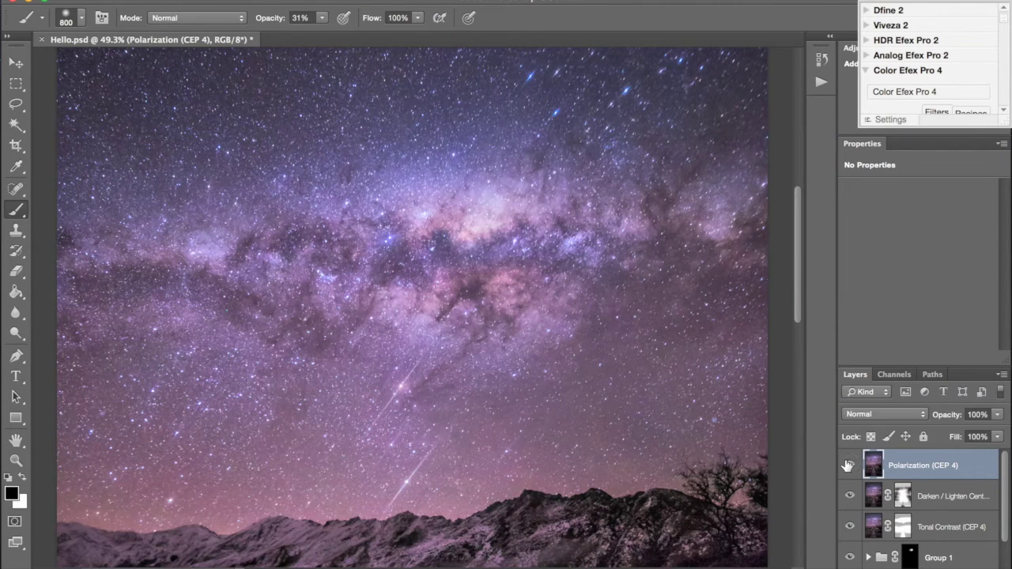
click(849, 465)
click(849, 465)
click(848, 465)
click(848, 466)
click(848, 465)
click(849, 465)
click(849, 465)
click(848, 465)
click(847, 466)
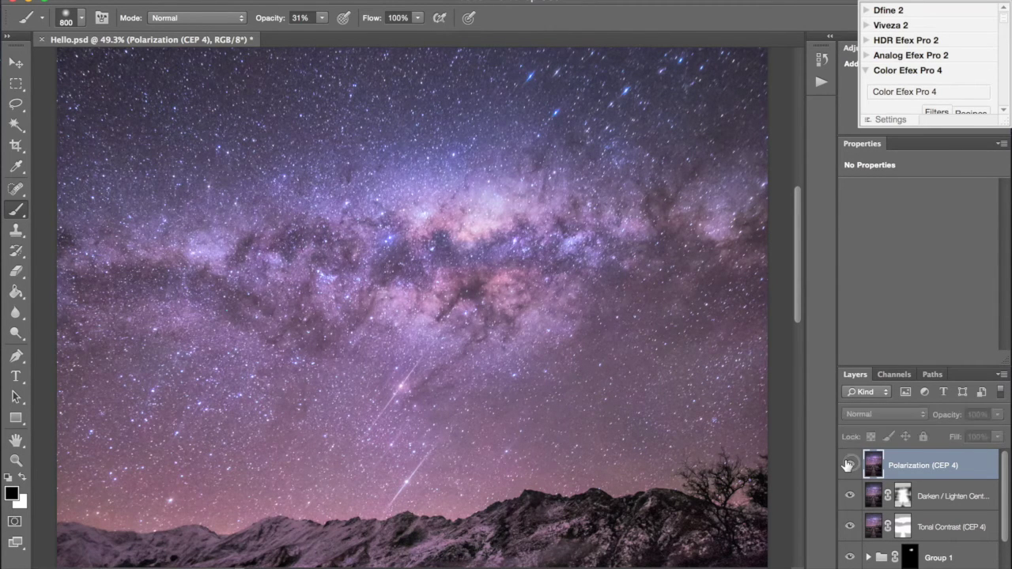
click(848, 465)
click(848, 466)
click(848, 466)
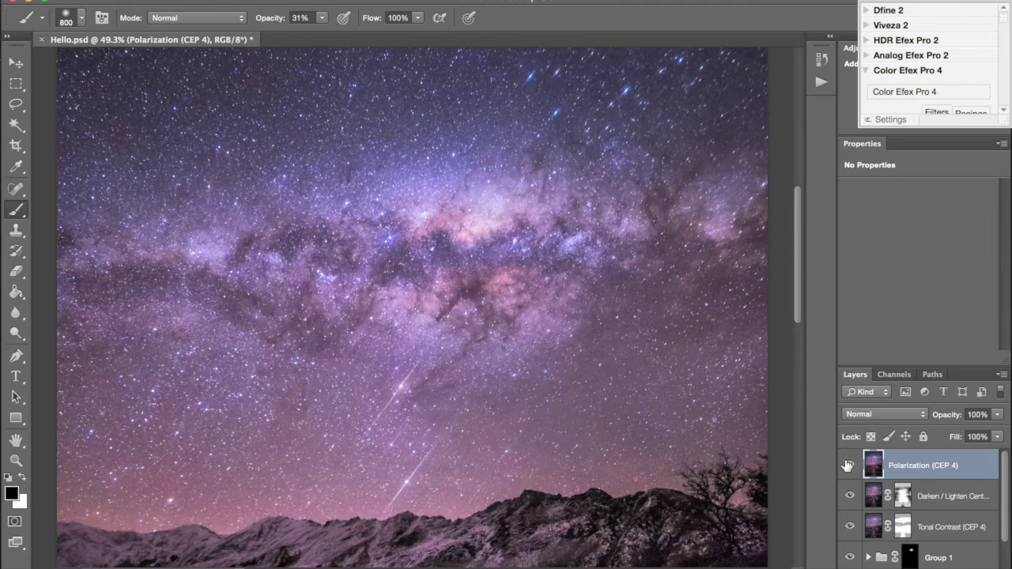
click(848, 466)
click(847, 466)
click(848, 466)
click(847, 466)
scroll(620, 319, down, 3)
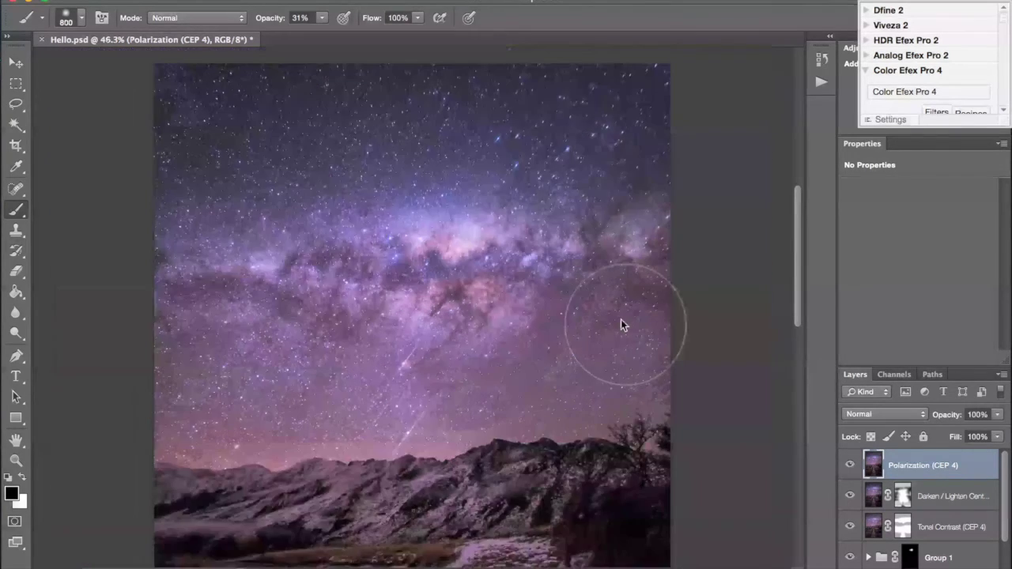
key(super+0)
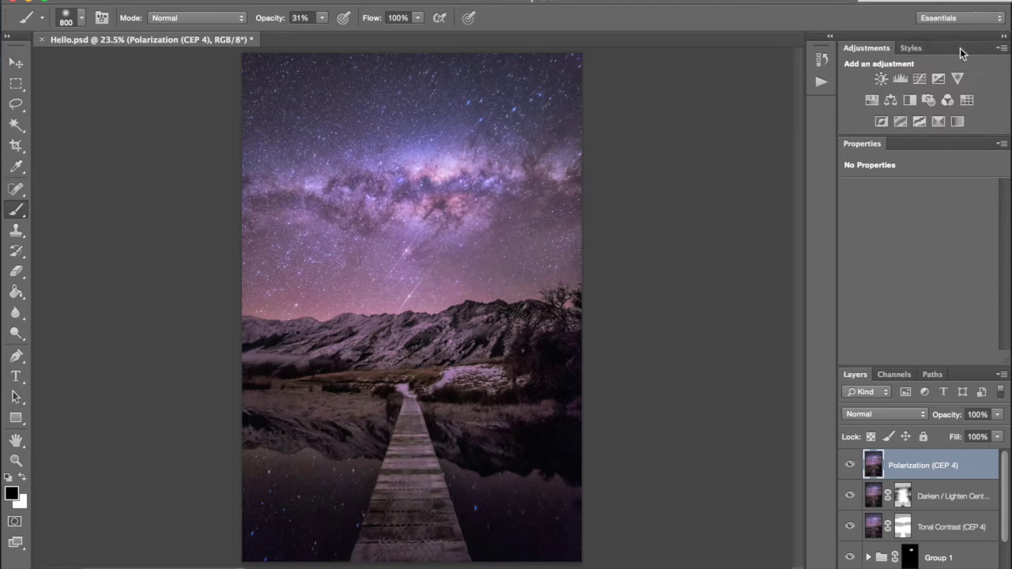
Add an Exposure adjustment layer with Exposure at -0.54 and invert its mask to black.
click(938, 78)
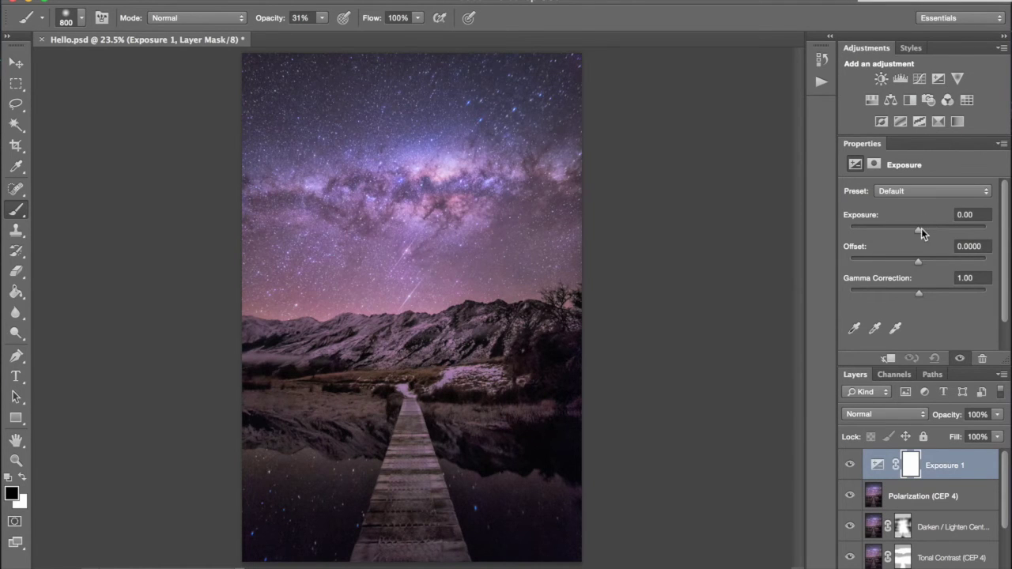
drag(917, 229, 907, 226)
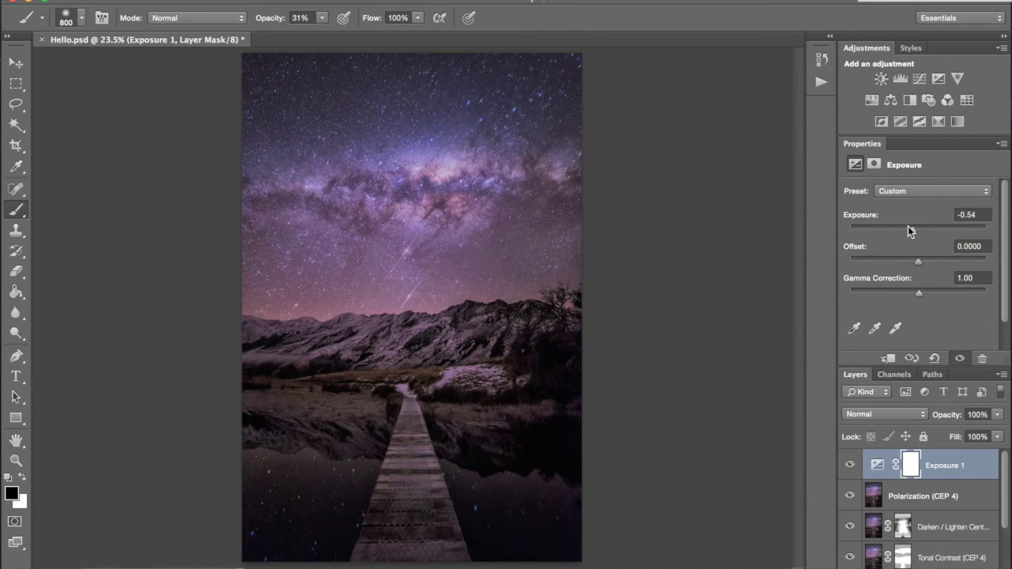
key(ctrl+i)
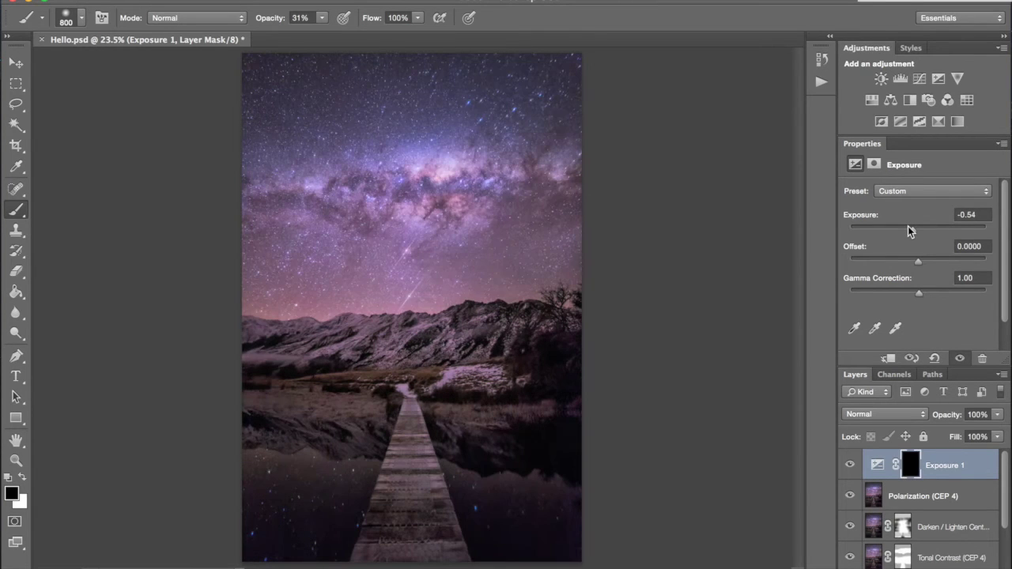
Paint white at 31% brush opacity on the Exposure mask over the upper corners of the sky.
key(x)
scroll(452, 133, up, 5)
scroll(452, 133, up, 8)
scroll(452, 133, right, 3)
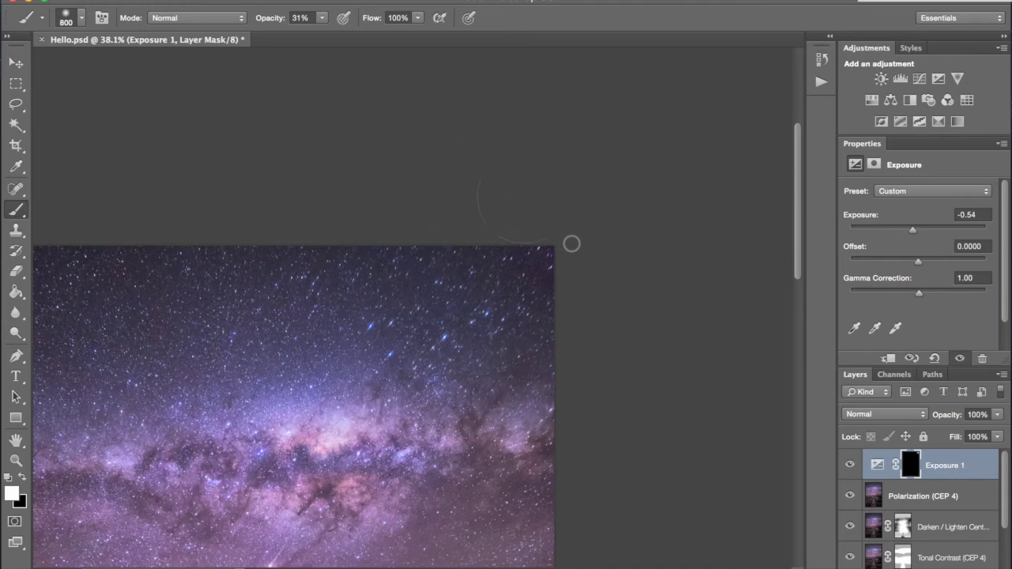
scroll(506, 190, left, 10)
scroll(506, 190, down, 1)
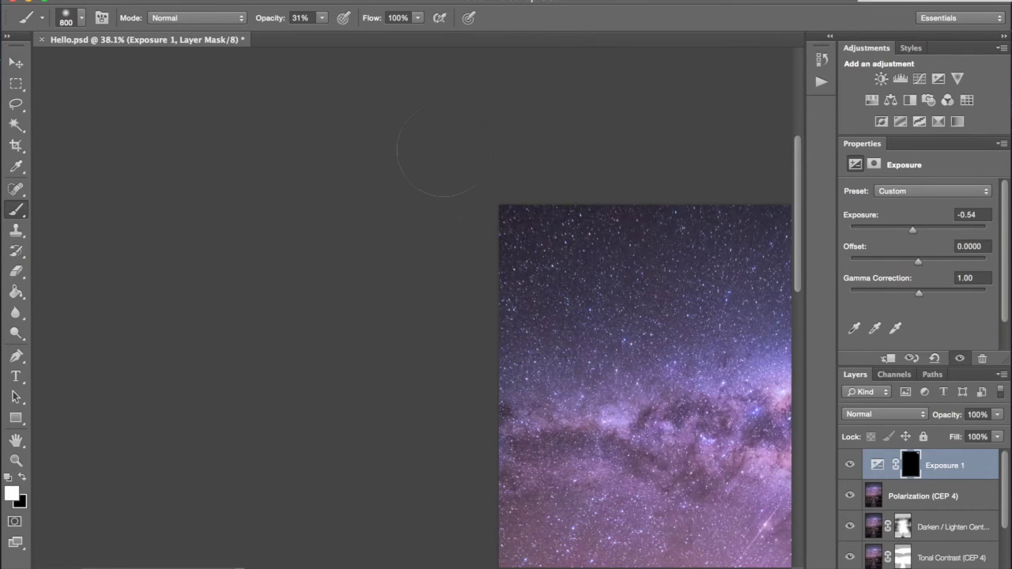
scroll(495, 123, right, 10)
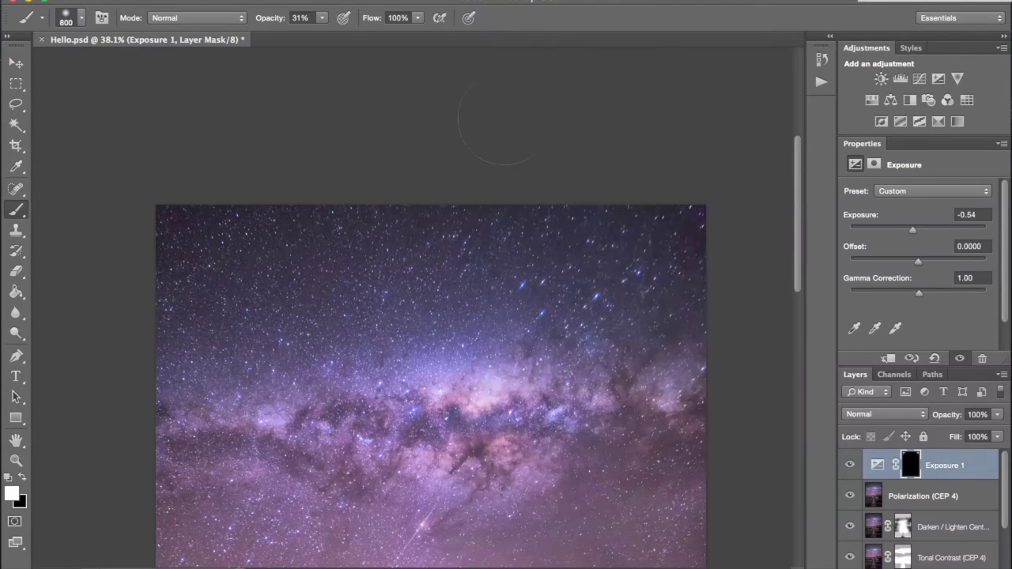
Reduce the brush size to 400 and paint white on the Exposure mask along the foreground's right edge.
scroll(504, 118, down, 10)
scroll(505, 118, up, 3)
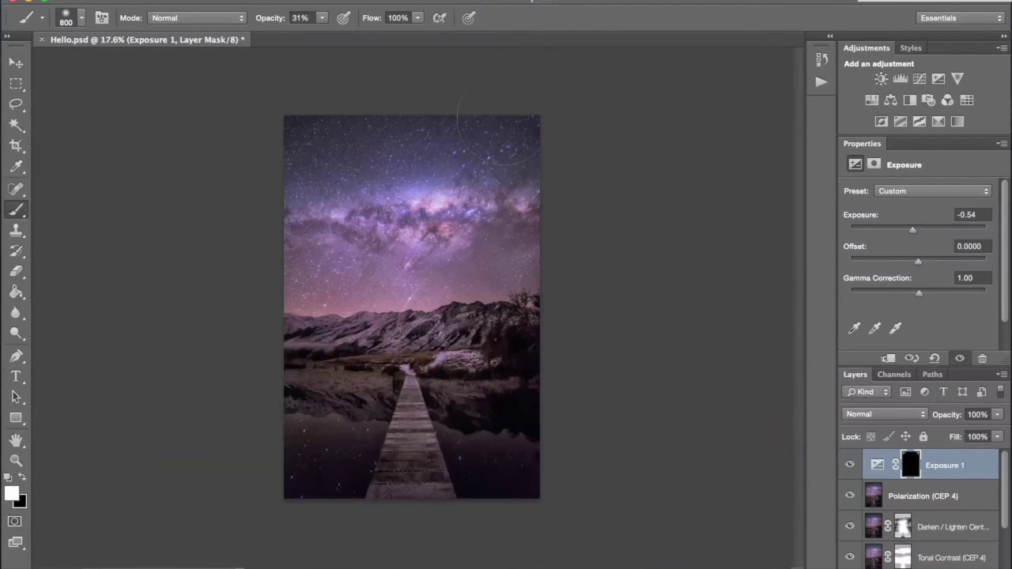
scroll(505, 119, up, 8)
scroll(505, 119, down, 10)
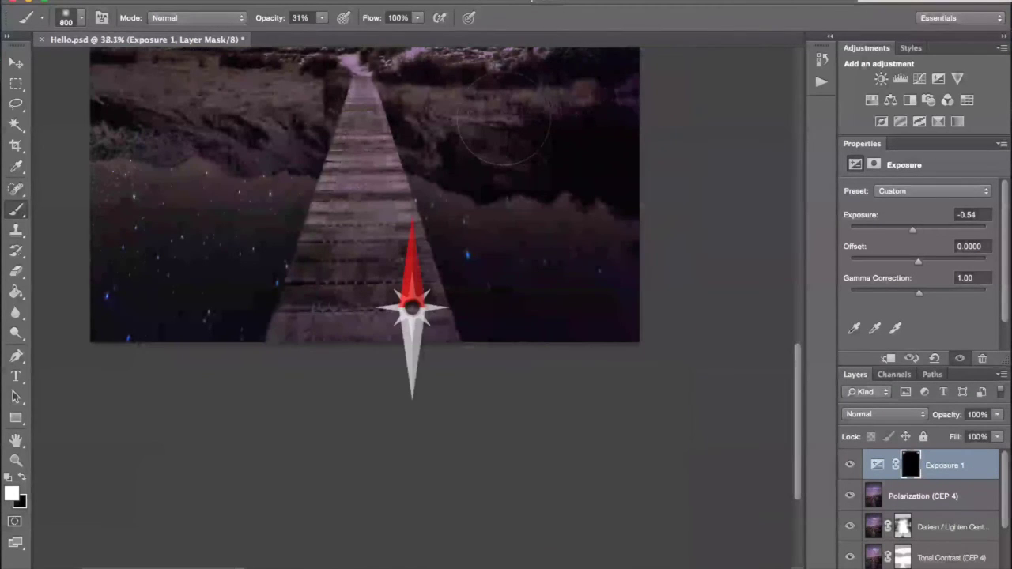
scroll(503, 119, up, 2)
key(bracketleft)
key(bracketleft)
key(bracketleft)
key(bracketleft)
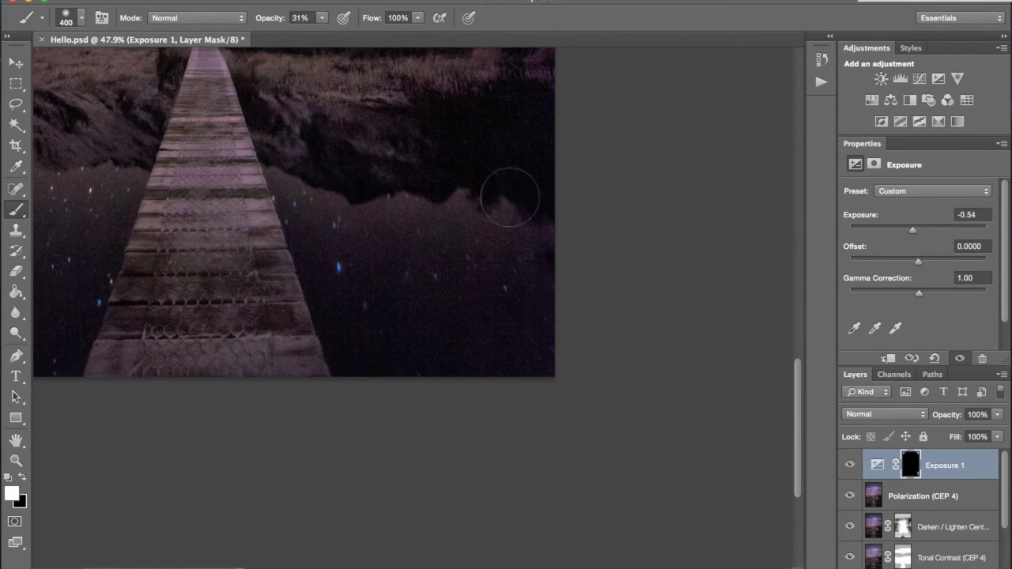
scroll(531, 203, up, 6)
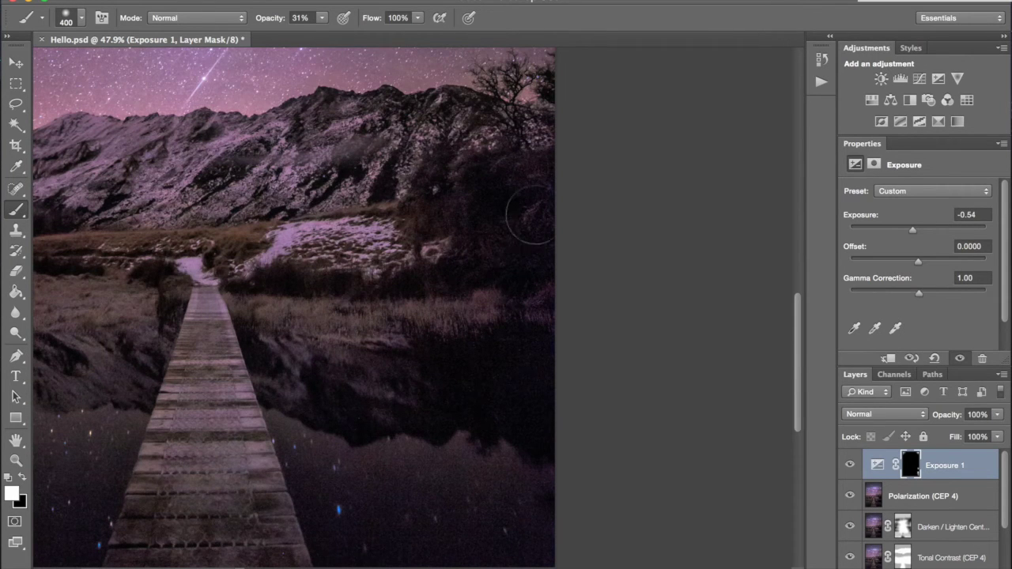
click(872, 99)
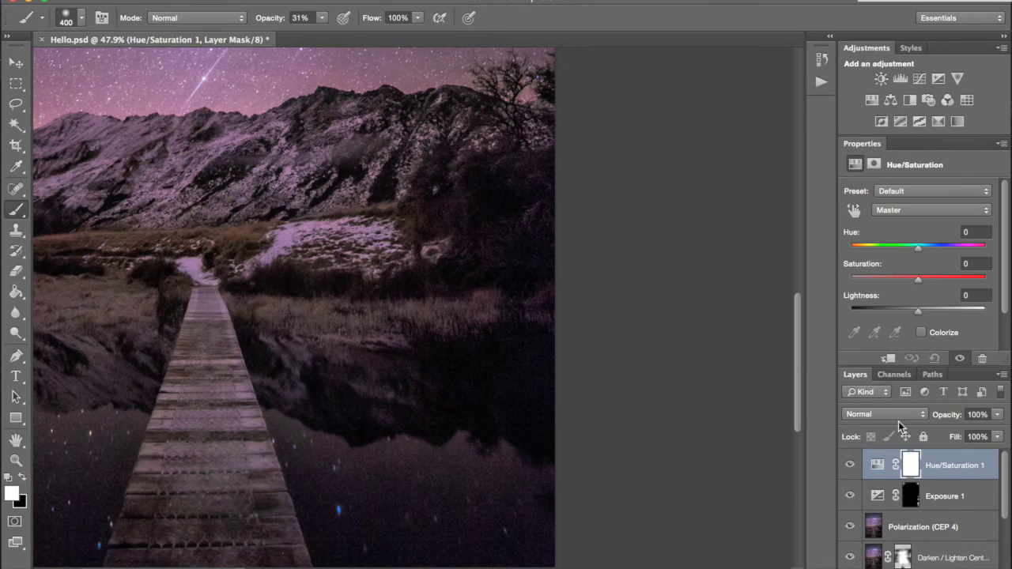
click(883, 211)
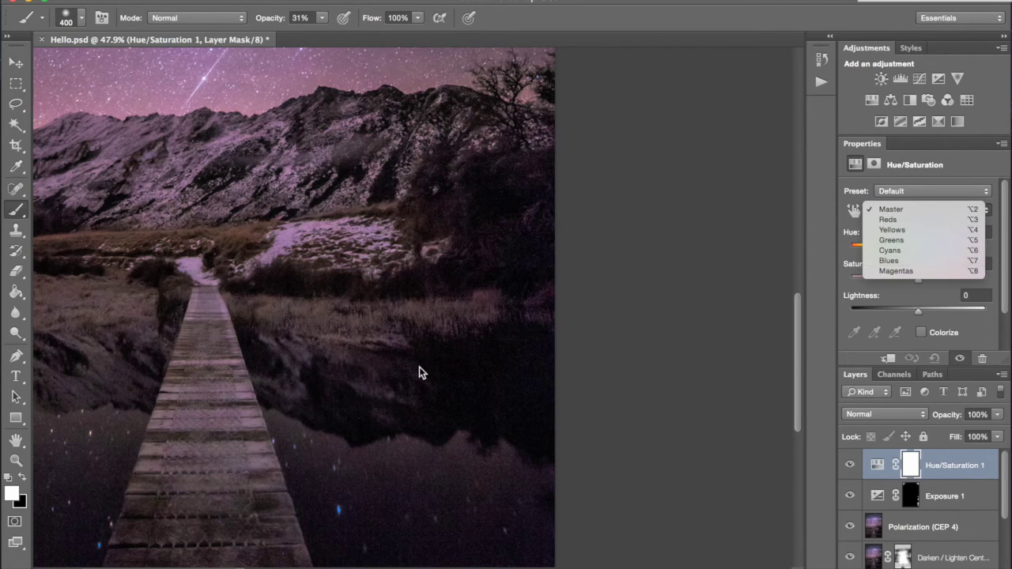
right_click(949, 472)
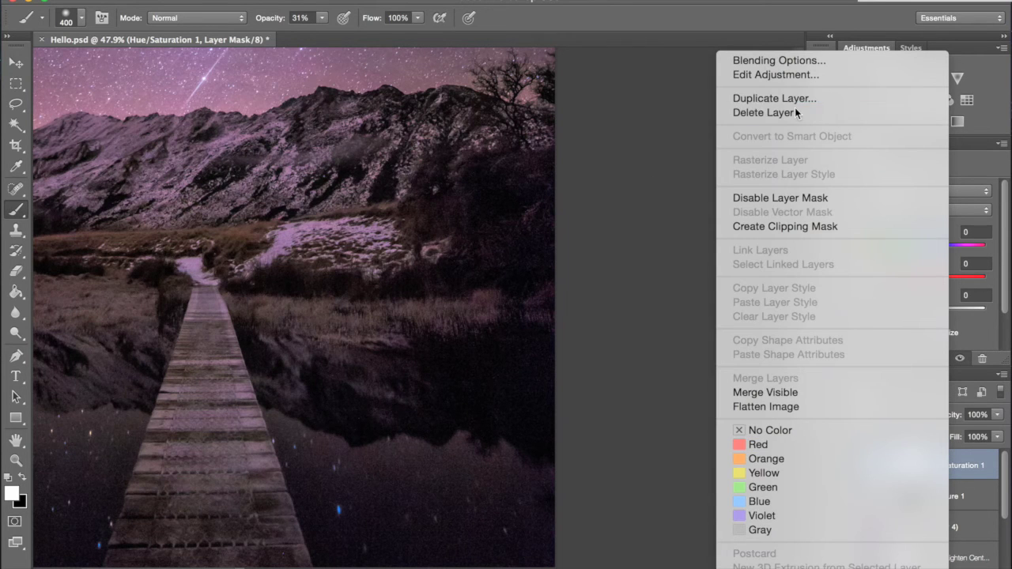
click(822, 113)
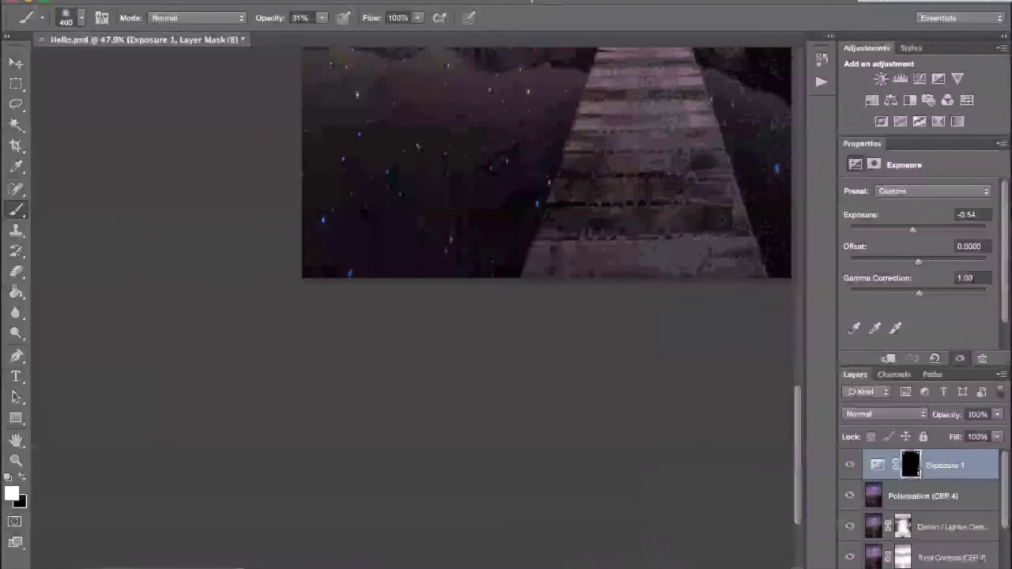
Open Color Efex Pro 4, choose the Detail Extractor filter and compare its effect with the original image.
scroll(735, 198, up, 4)
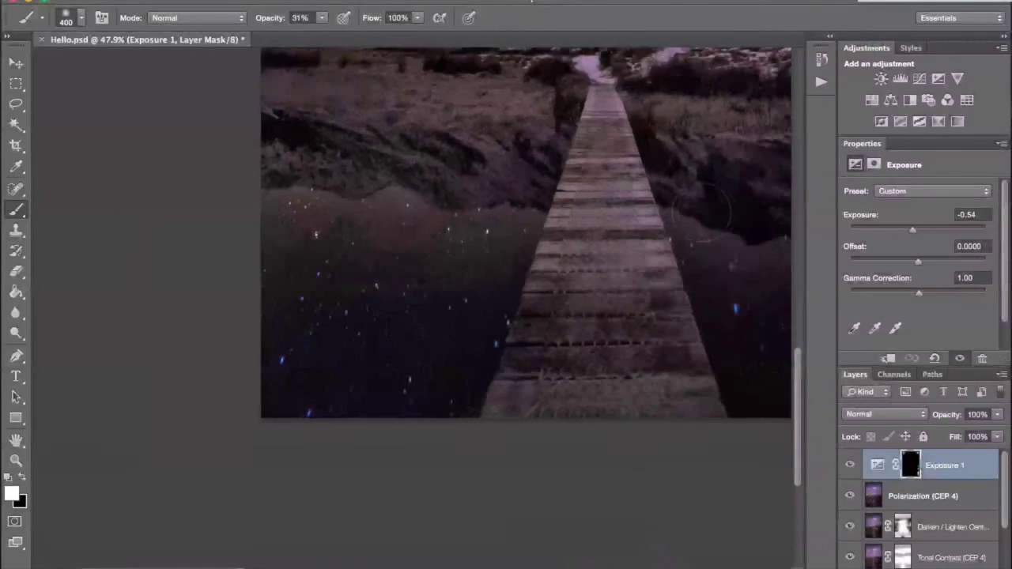
scroll(702, 212, down, 6)
scroll(695, 215, up, 2)
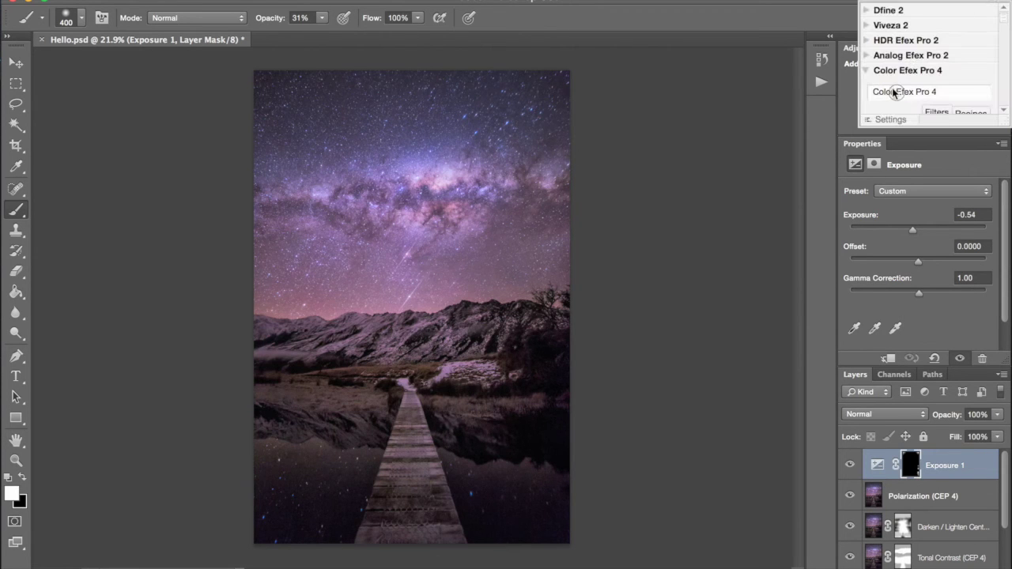
click(895, 92)
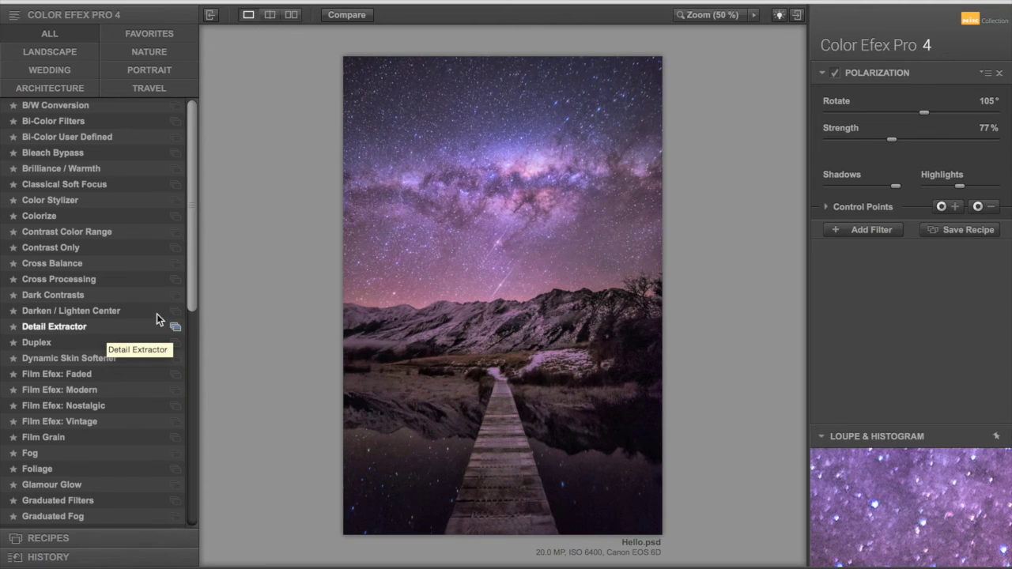
click(50, 324)
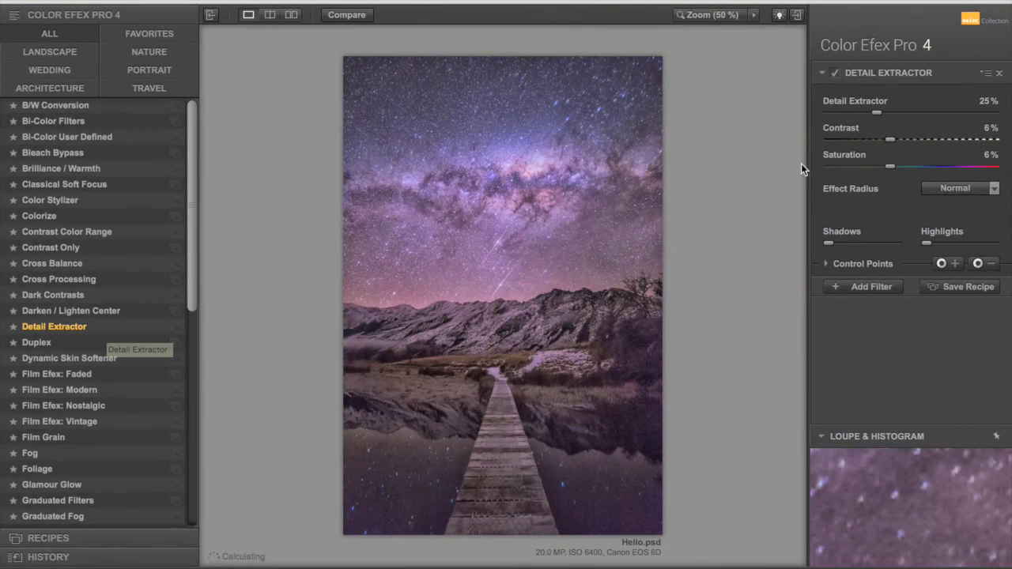
click(342, 15)
click(341, 14)
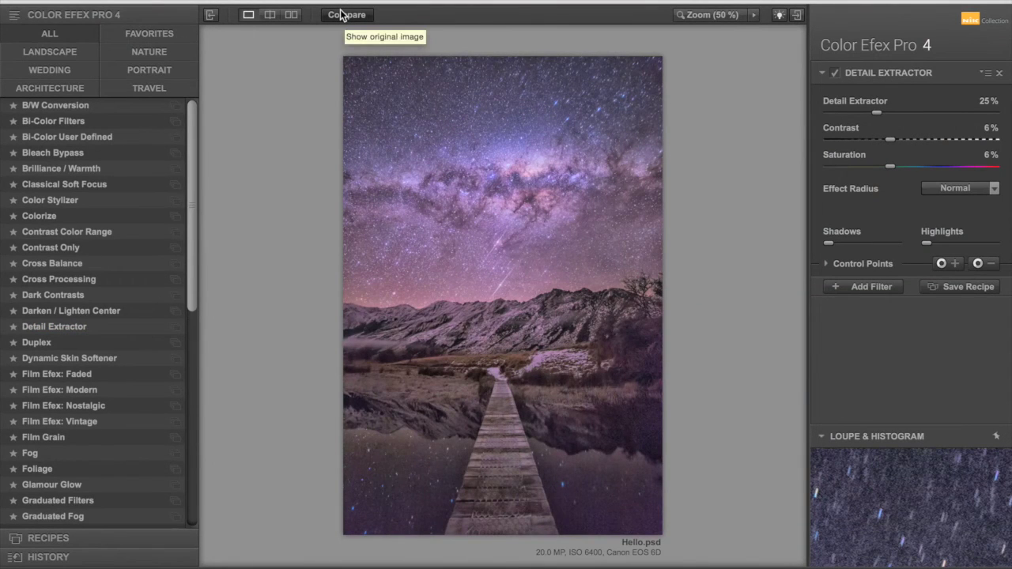
click(341, 15)
click(342, 14)
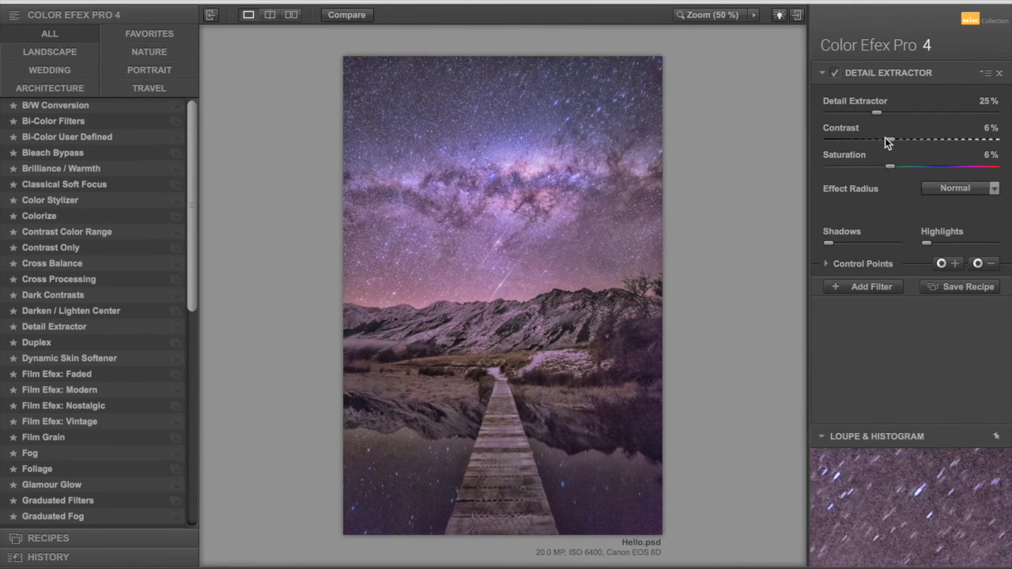
Set Detail Extractor to 20%, Contrast to 32% and Saturation to 14%, comparing with the original, and apply the filter.
click(917, 138)
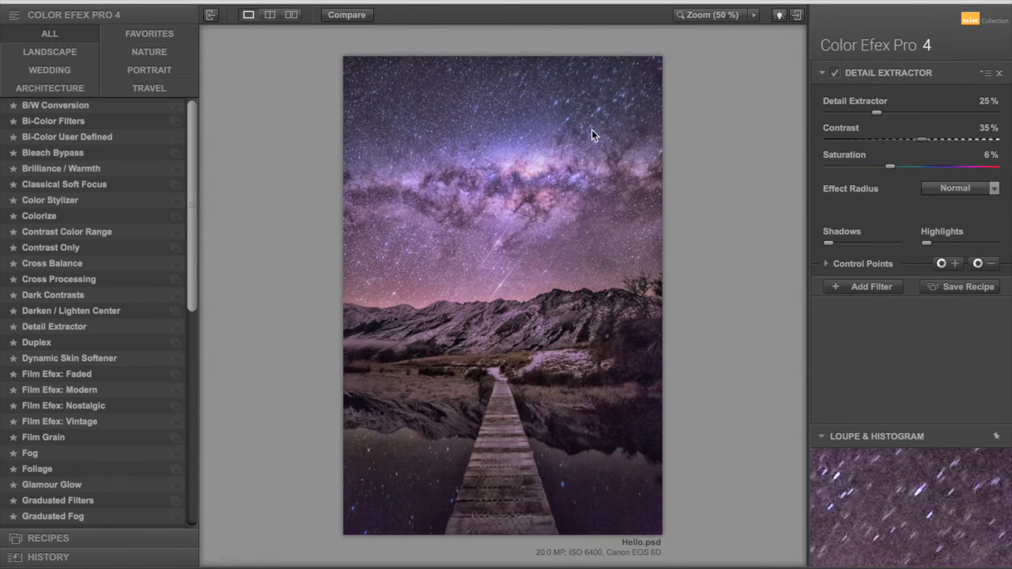
click(348, 15)
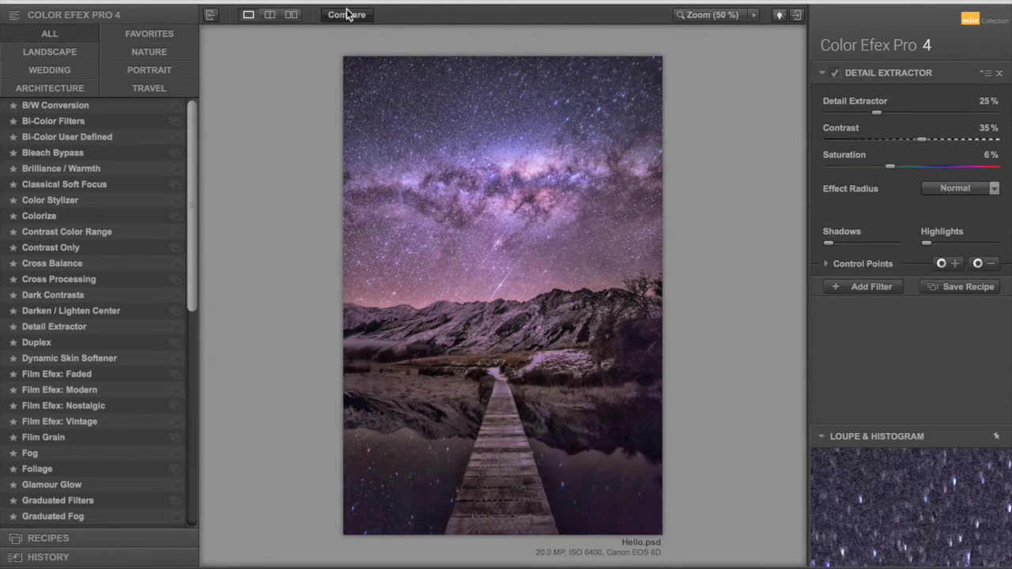
click(348, 14)
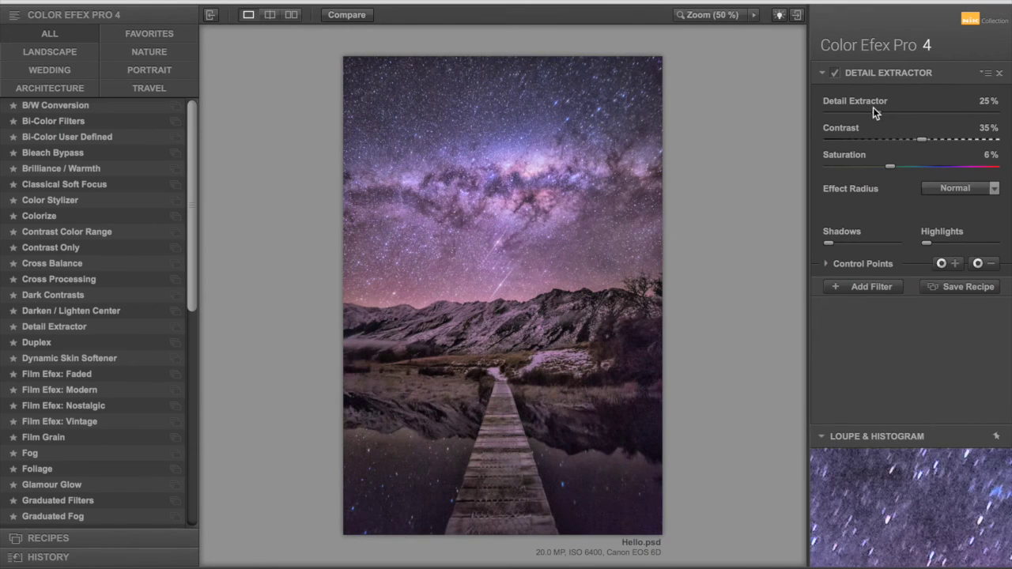
drag(869, 112, 866, 112)
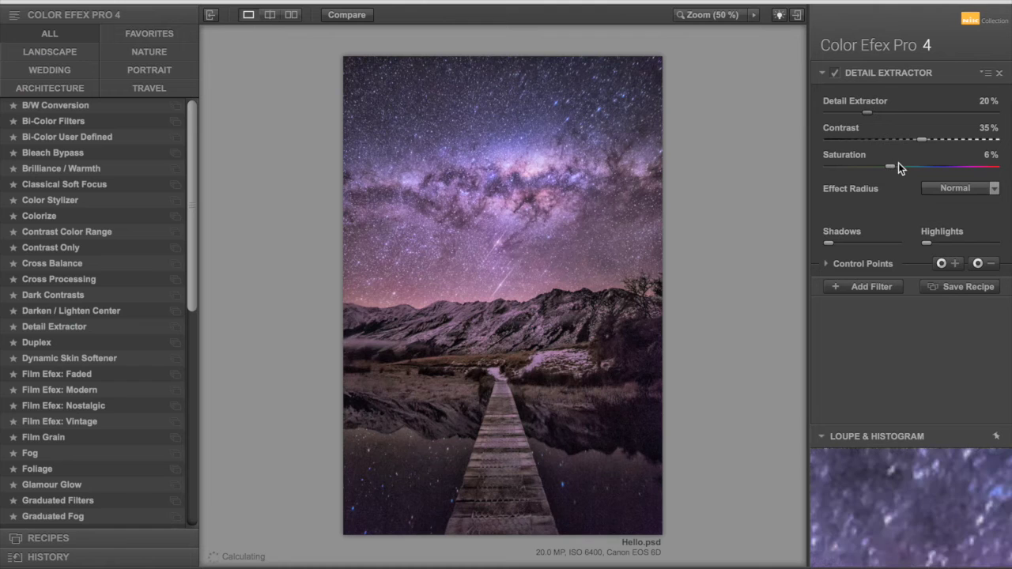
drag(891, 165, 890, 163)
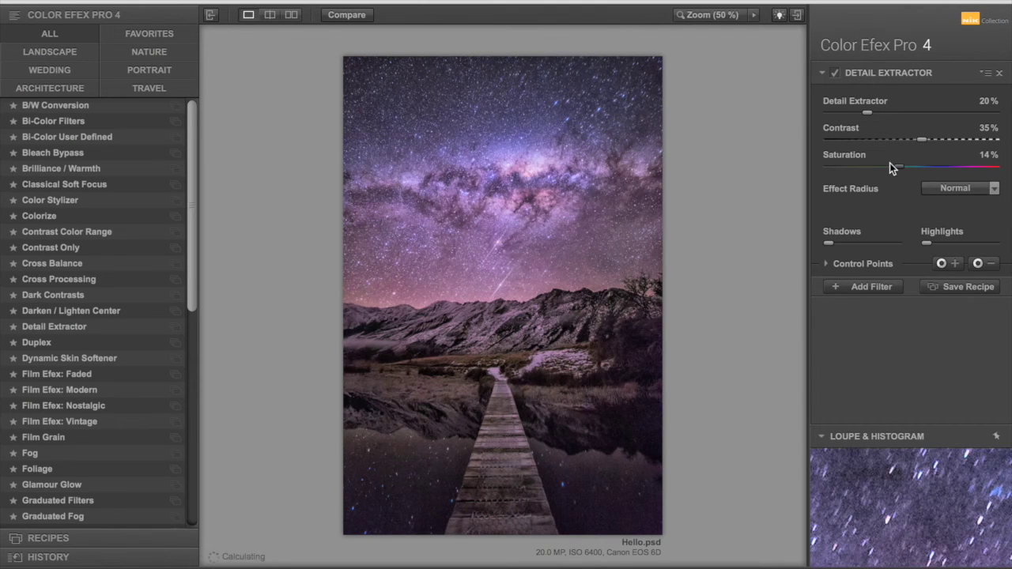
click(348, 14)
click(348, 14)
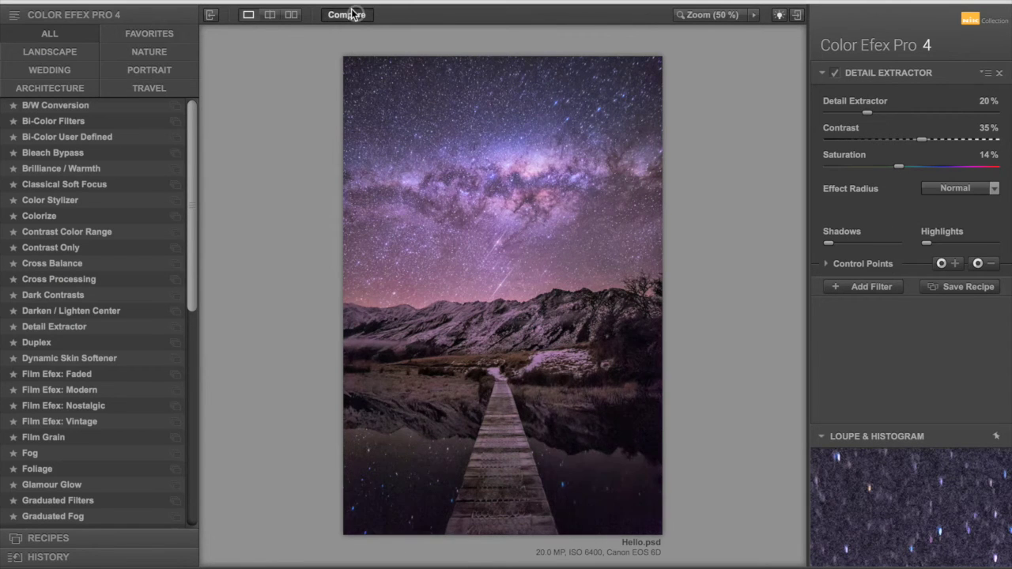
click(353, 14)
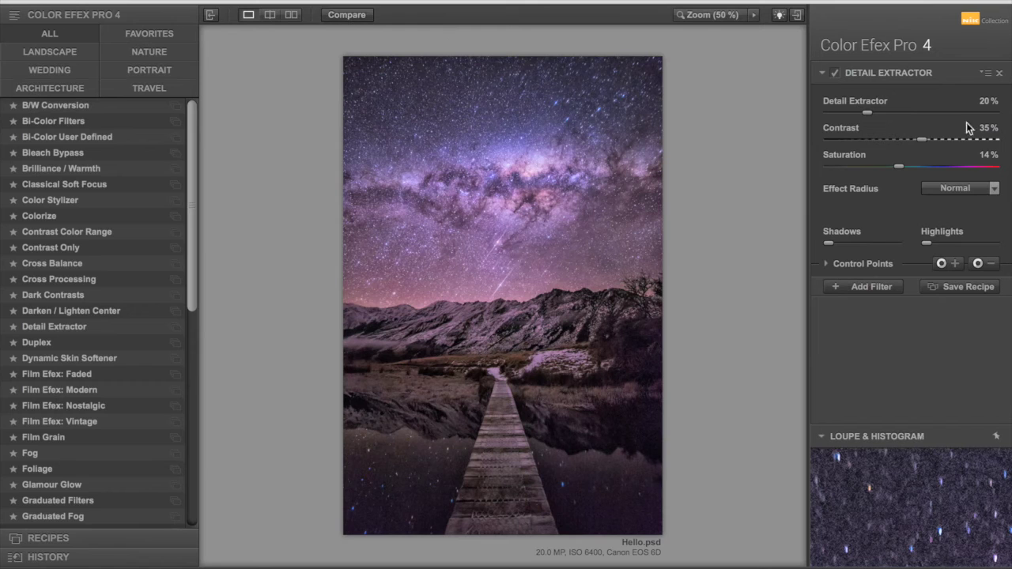
click(917, 136)
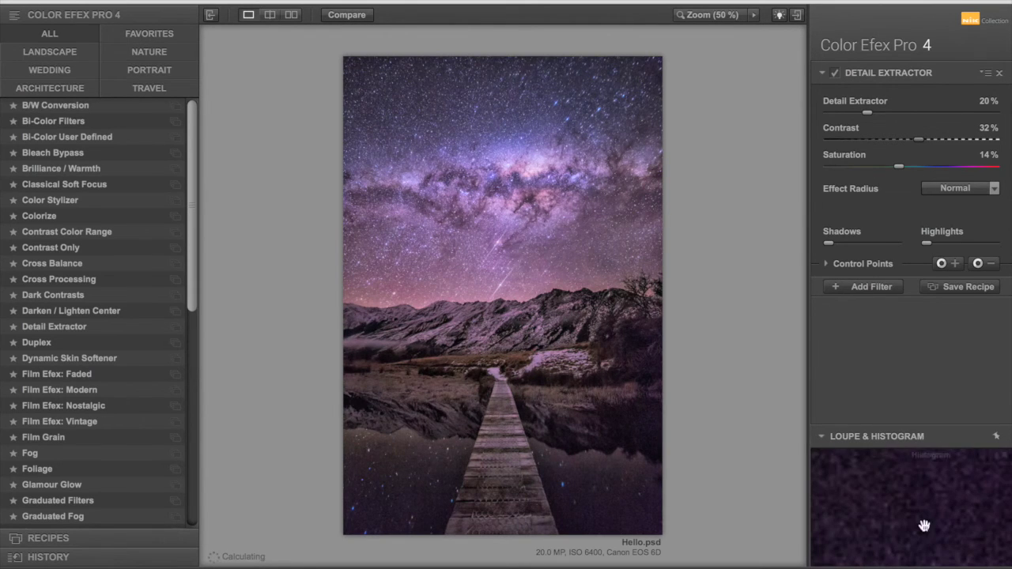
key(Return)
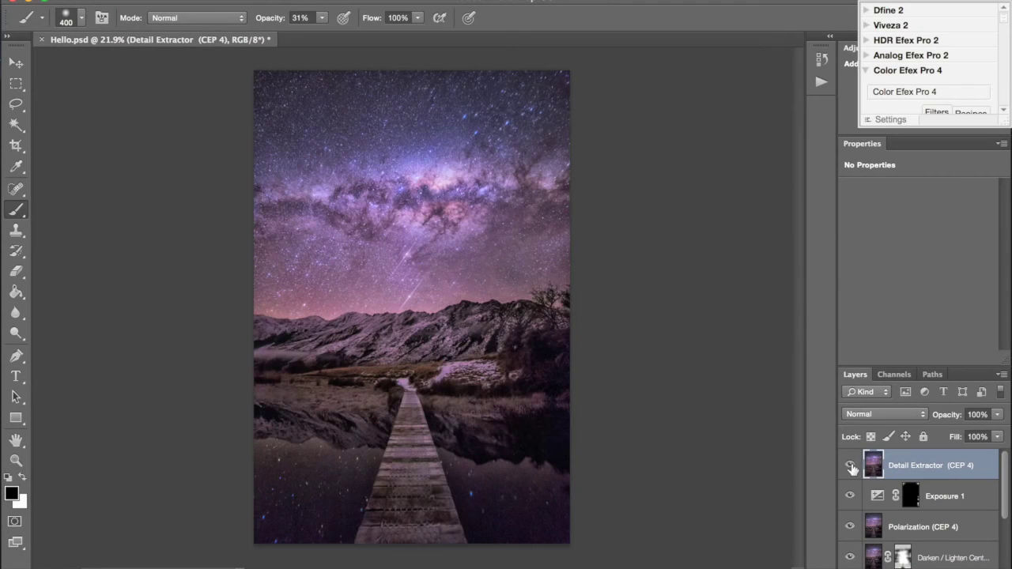
Compare the photo with the Detail Extractor layer hidden and shown, and add a black mask to that layer.
click(850, 466)
click(848, 466)
alt+click(890, 568)
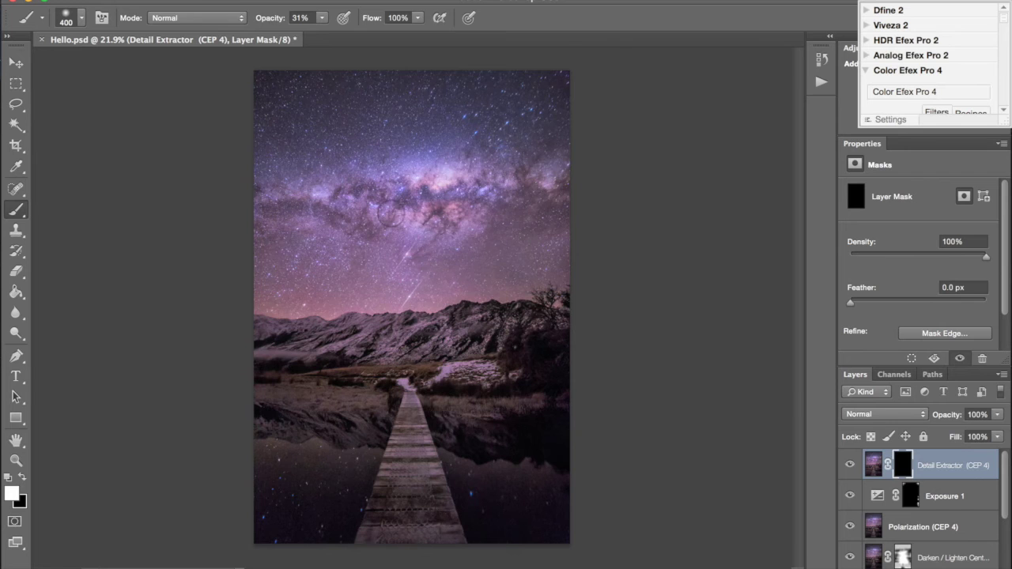
Paint white at 100% brush opacity on the Detail Extractor mask across the Milky Way band.
scroll(390, 214, up, 3)
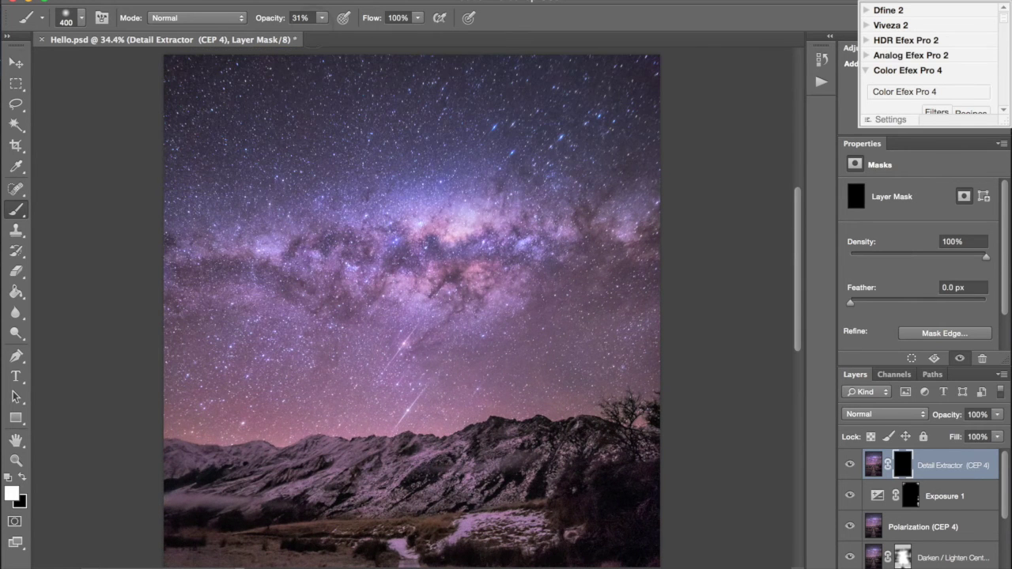
click(321, 18)
drag(323, 34, 464, 39)
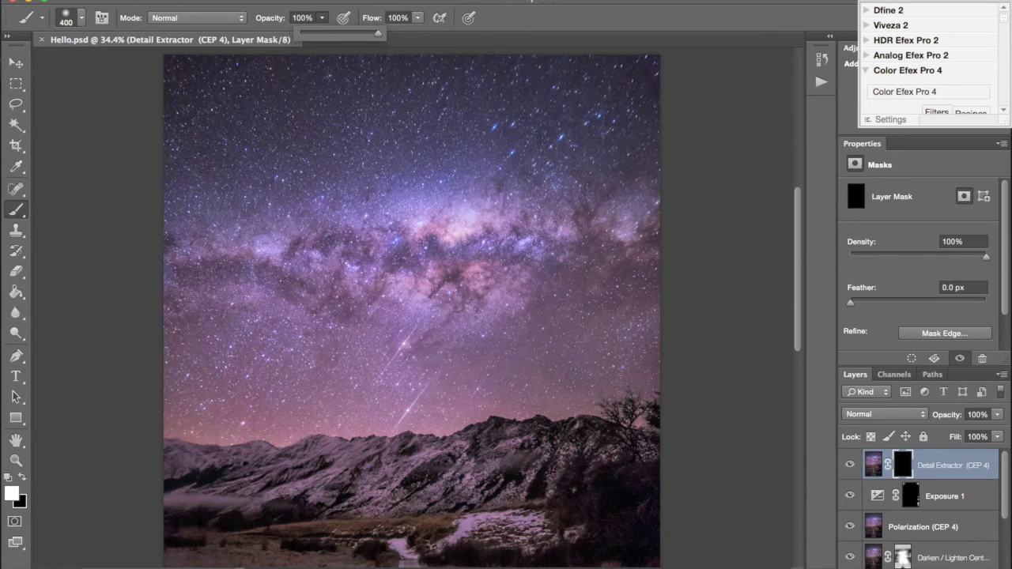
mouse_move(166, 300)
mouse_down()
mouse_move(236, 291)
mouse_move(188, 292)
mouse_move(332, 303)
mouse_move(357, 308)
mouse_move(332, 306)
mouse_move(328, 326)
mouse_move(414, 348)
mouse_up()
mouse_move(453, 276)
mouse_down()
mouse_move(490, 289)
mouse_move(629, 280)
mouse_move(630, 255)
mouse_move(666, 229)
mouse_move(571, 187)
mouse_move(509, 199)
mouse_move(404, 284)
mouse_move(411, 200)
mouse_move(446, 203)
mouse_move(391, 286)
mouse_move(358, 295)
mouse_move(338, 215)
mouse_up()
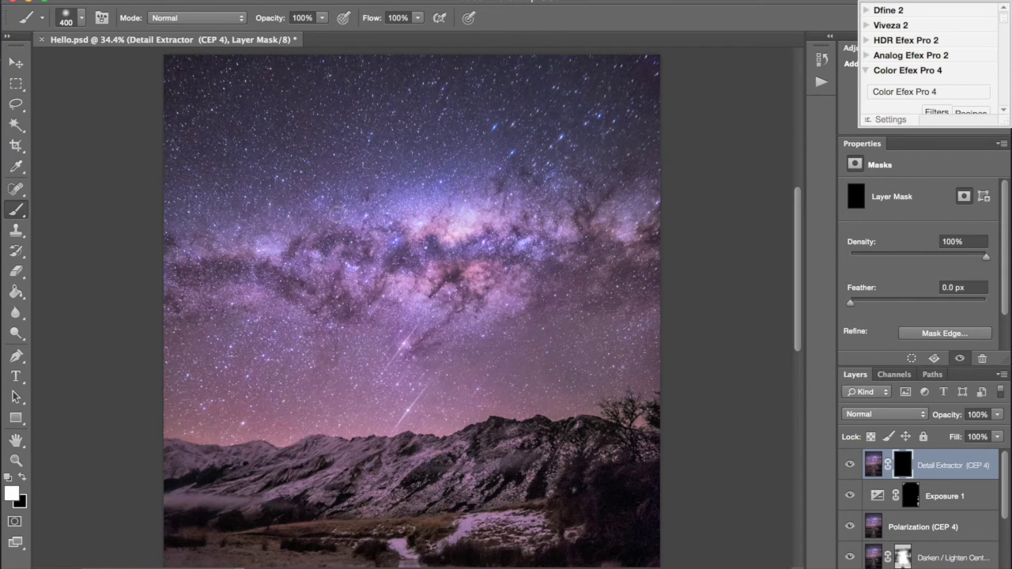
mouse_move(280, 234)
mouse_down()
mouse_move(301, 232)
mouse_move(116, 247)
mouse_move(158, 223)
mouse_move(183, 316)
mouse_up()
mouse_move(544, 198)
mouse_down()
mouse_move(544, 246)
mouse_move(557, 229)
mouse_up()
Check the masked Detail Extractor effect by hiding and showing the layer, and lower the layer's opacity to 65%.
click(849, 466)
click(849, 466)
click(997, 415)
drag(996, 429, 971, 430)
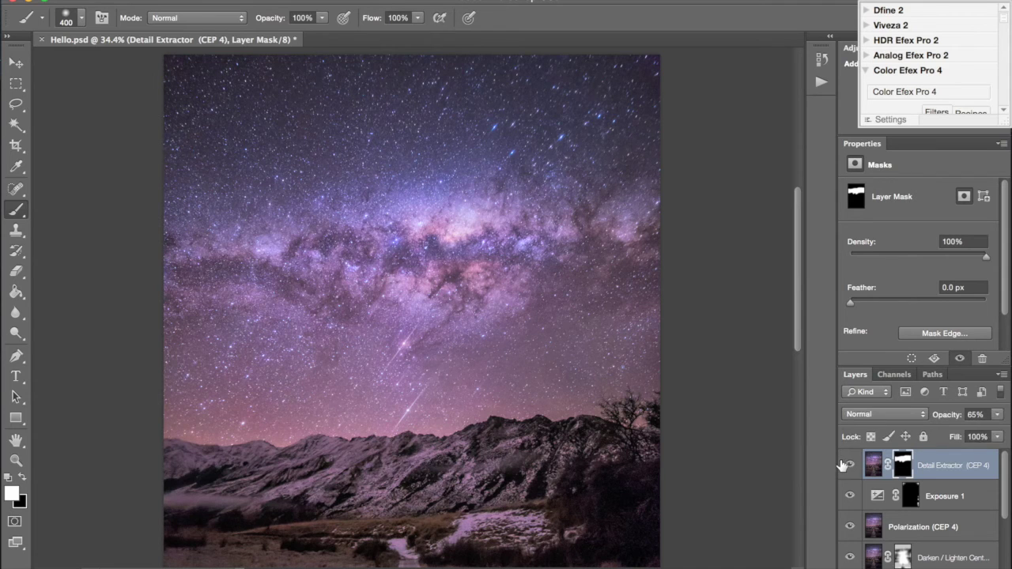
key(ctrl+minus)
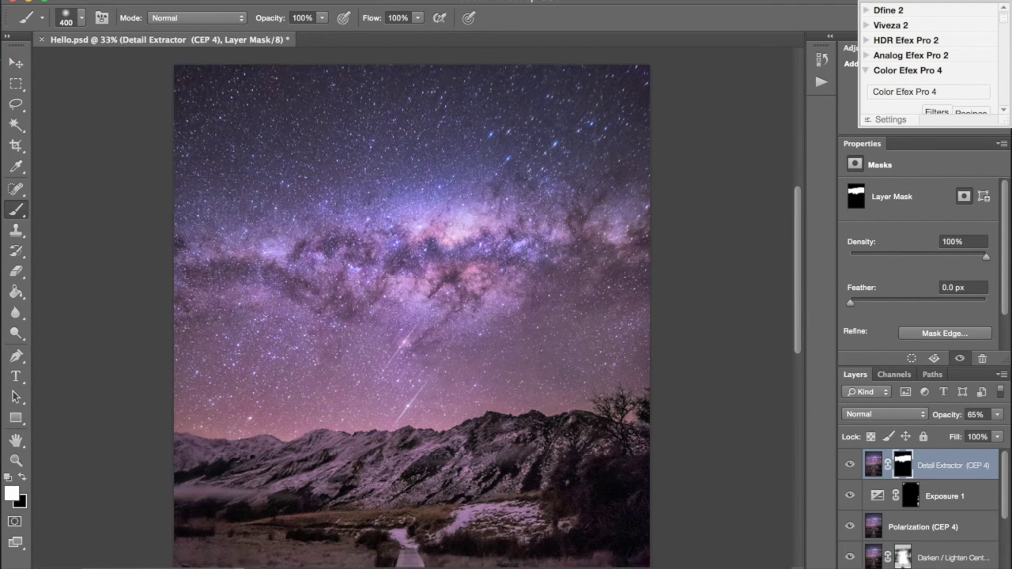
key(ctrl+0)
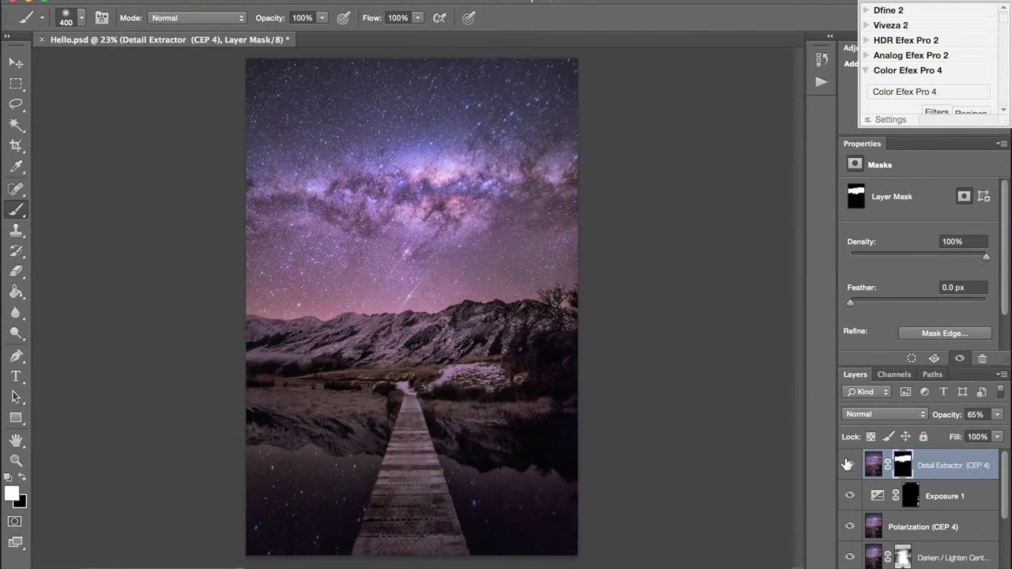
Open Color Efex Pro 4 again, choose the Classical Soft Focus filter and compare it with the original image.
click(906, 91)
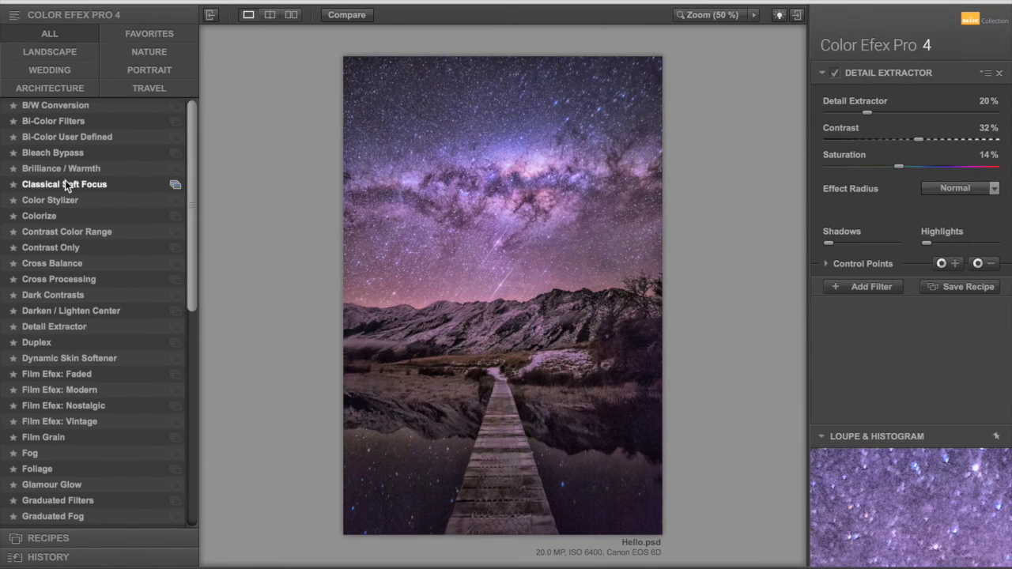
click(59, 183)
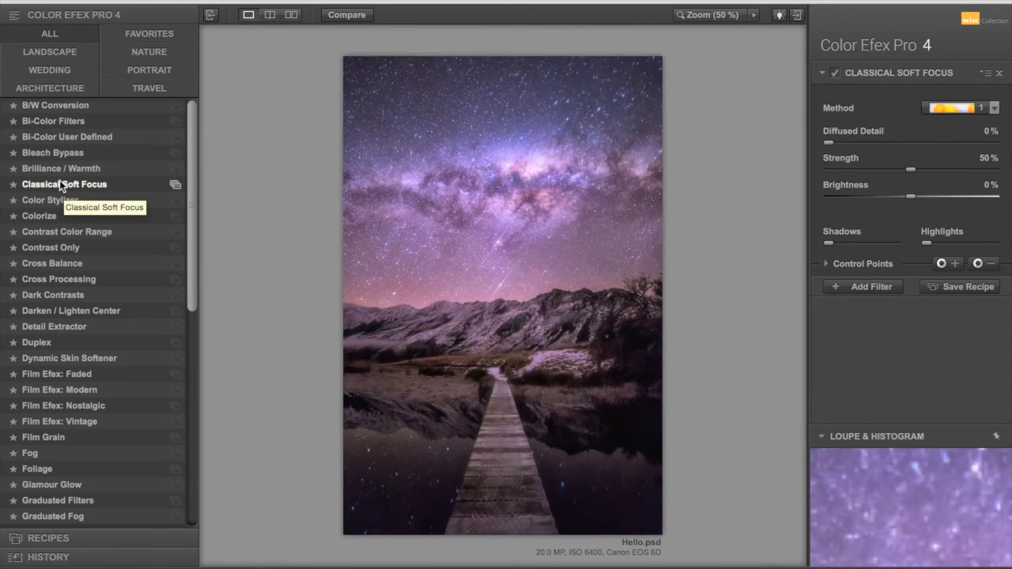
click(340, 11)
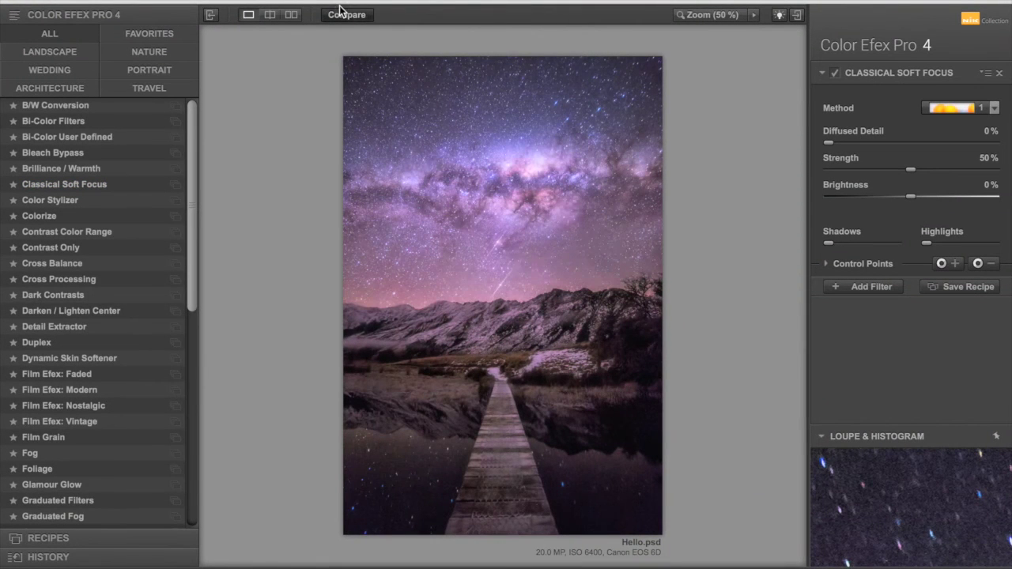
click(340, 11)
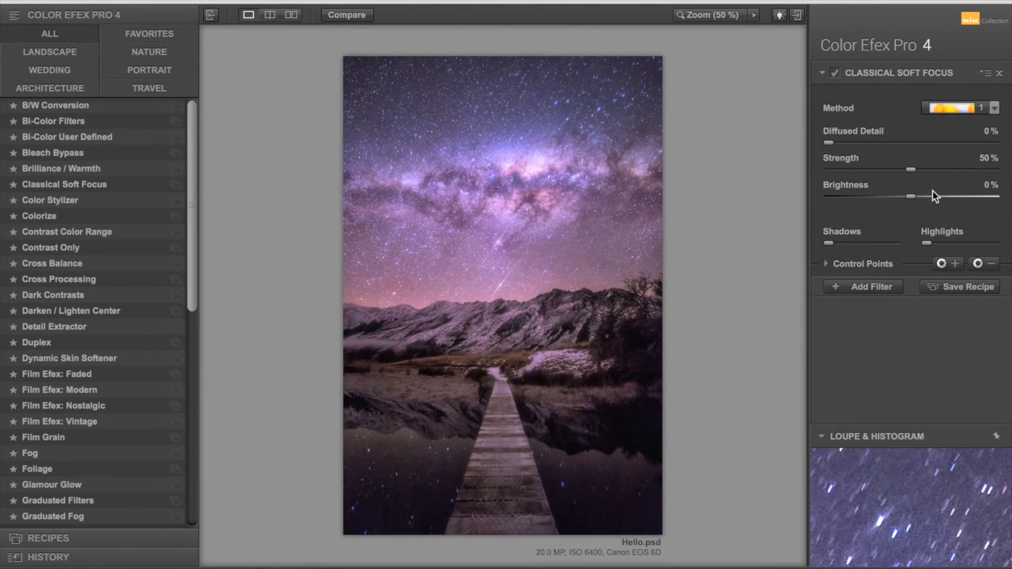
Set the soft focus Brightness to -12%, raise Highlights to about the middle of its range, and apply the filter.
click(896, 194)
click(964, 242)
key(Left)
key(Left)
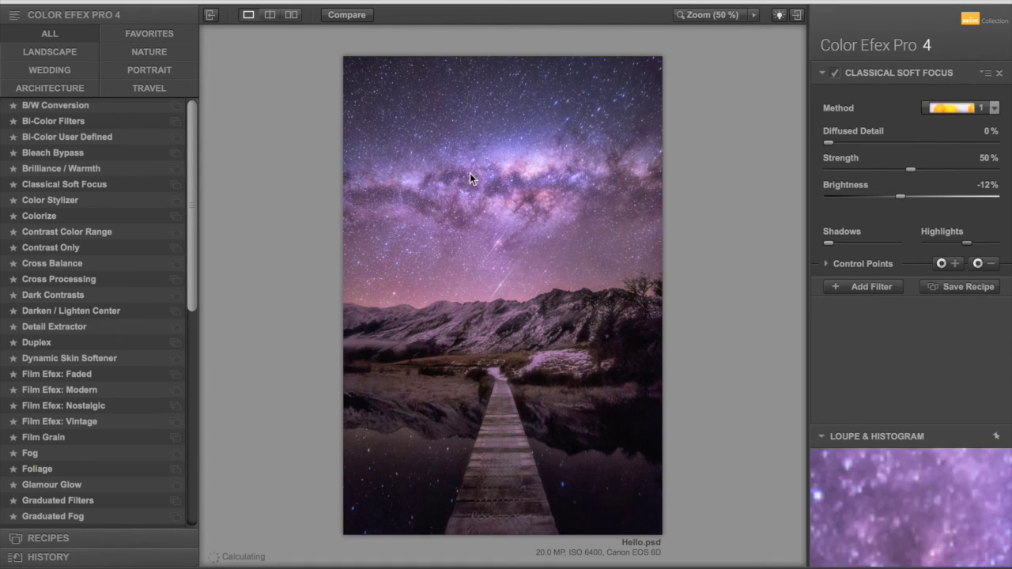
click(352, 16)
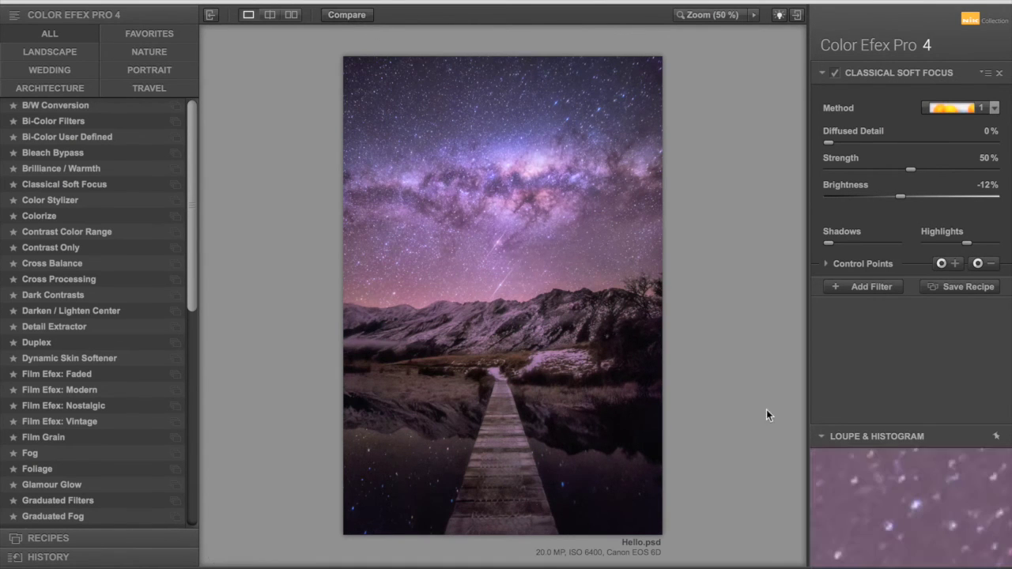
key(Return)
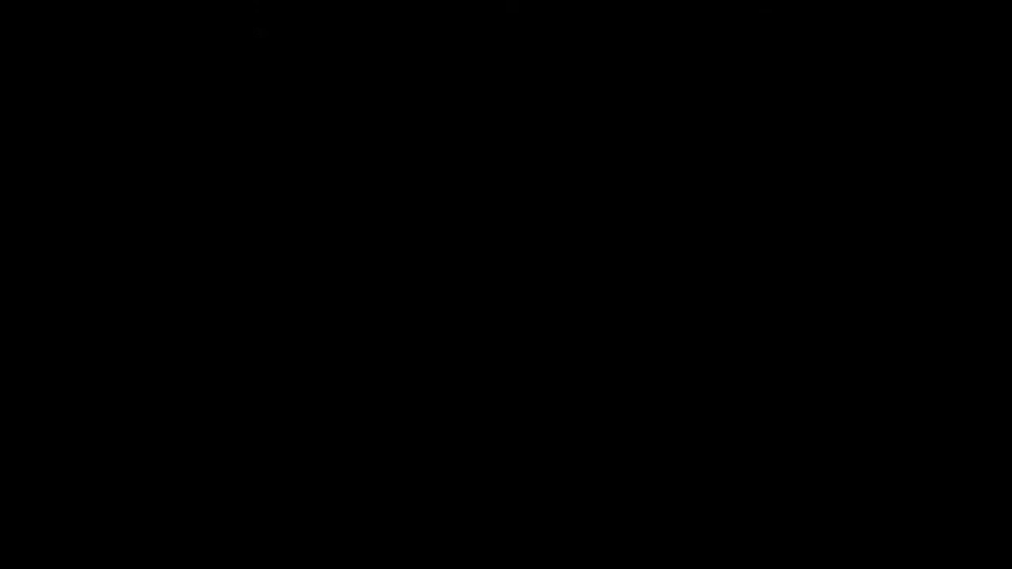
scroll(639, 261, up, 3)
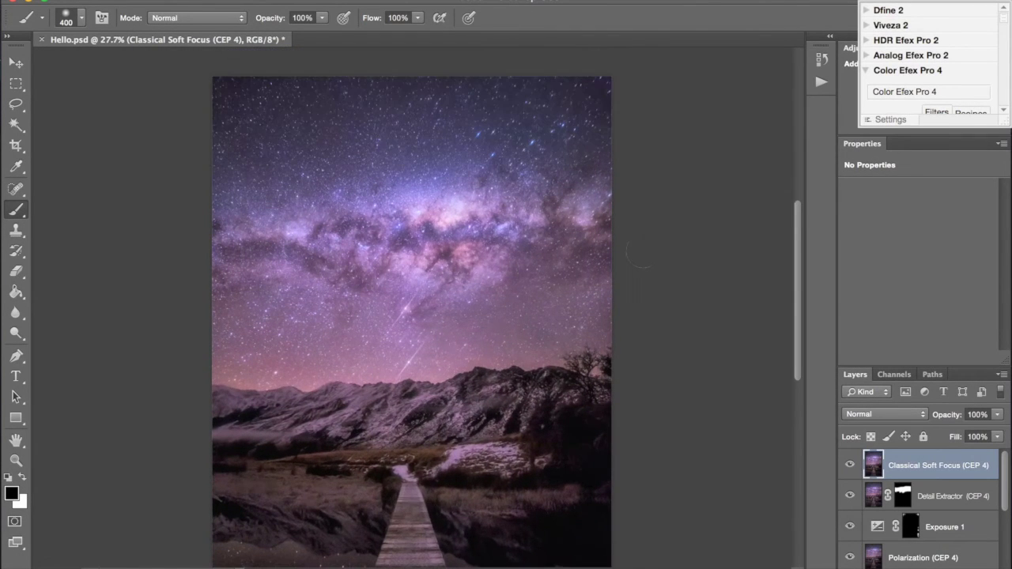
scroll(645, 267, down, 3)
scroll(644, 268, up, 3)
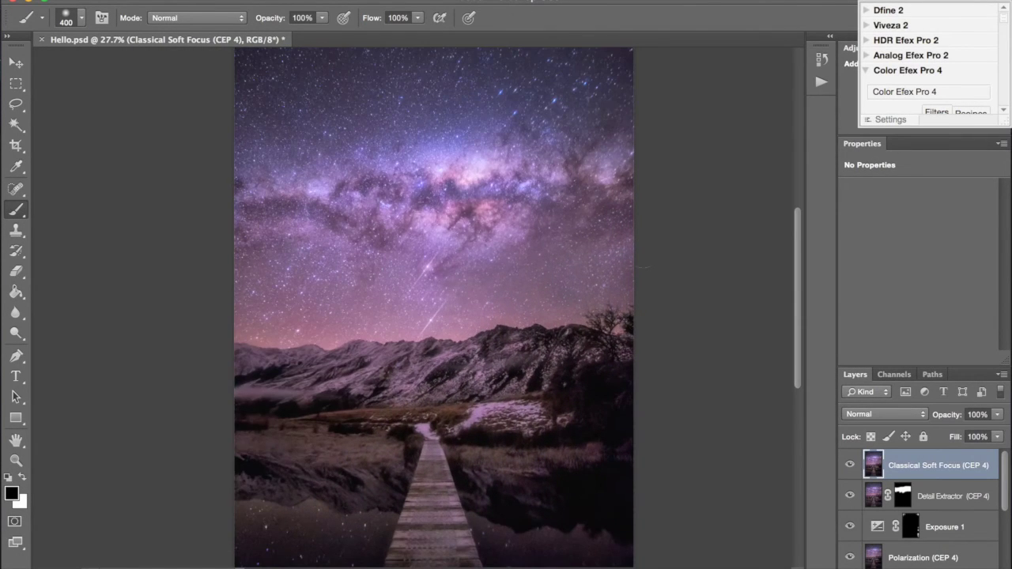
Compare the photo with and without the Classical Soft Focus layer, both close up and across the whole image.
click(846, 463)
click(846, 464)
click(849, 464)
click(848, 464)
click(849, 464)
click(849, 464)
click(849, 465)
click(849, 465)
click(848, 464)
click(848, 464)
scroll(603, 342, down, 3)
scroll(604, 340, up, 1)
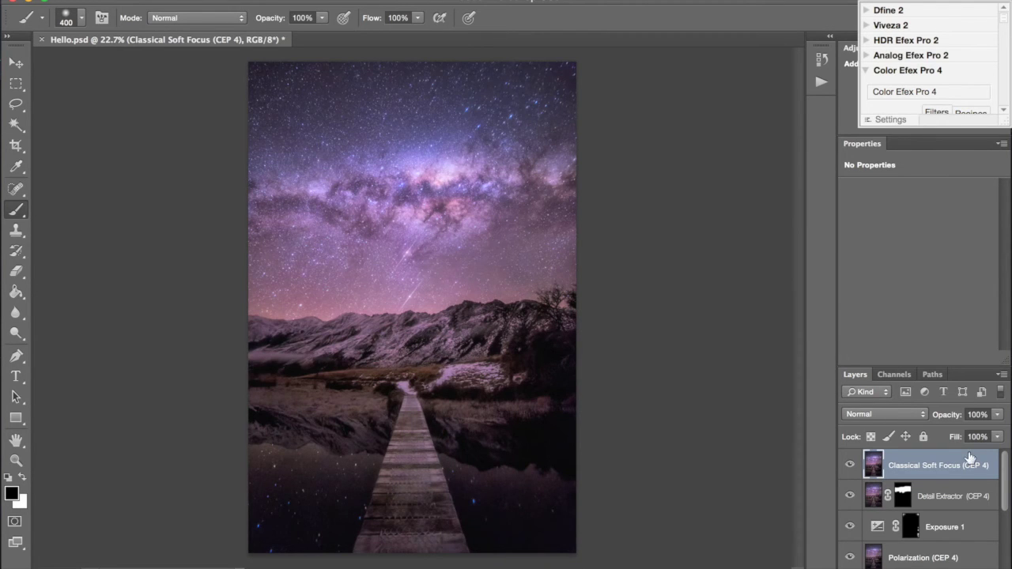
Lower the Classical Soft Focus layer's opacity to 60%.
click(997, 414)
click(961, 425)
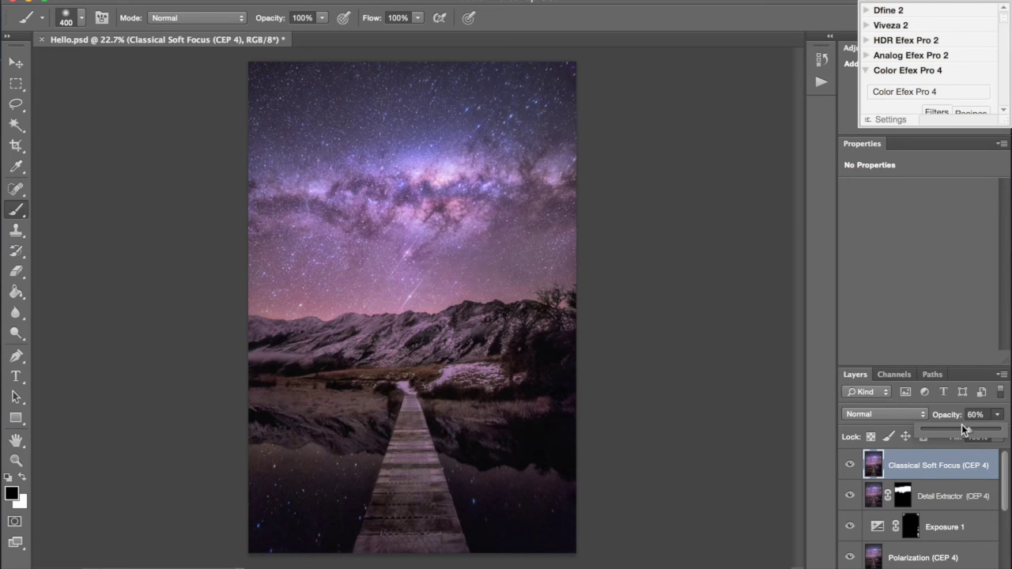
key(Return)
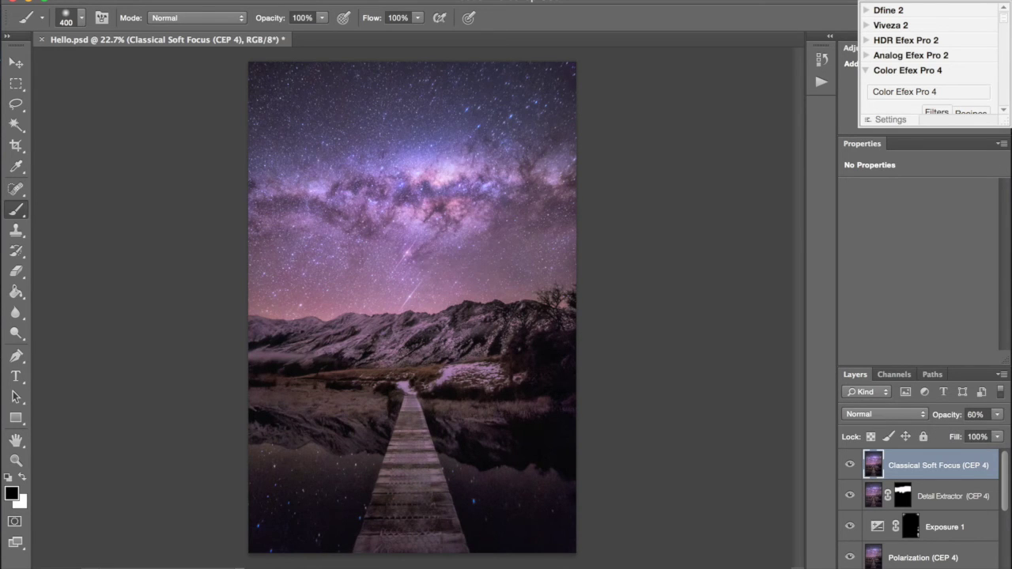
Add a black mask to the Classical Soft Focus layer, fill it with white at 33% opacity and check the effect.
alt+click(903, 568)
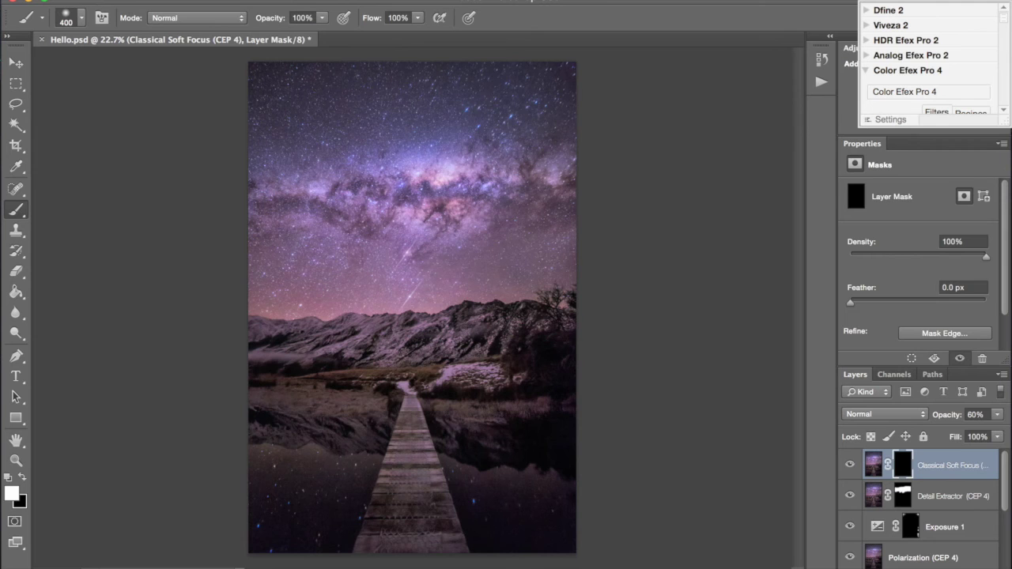
key(g)
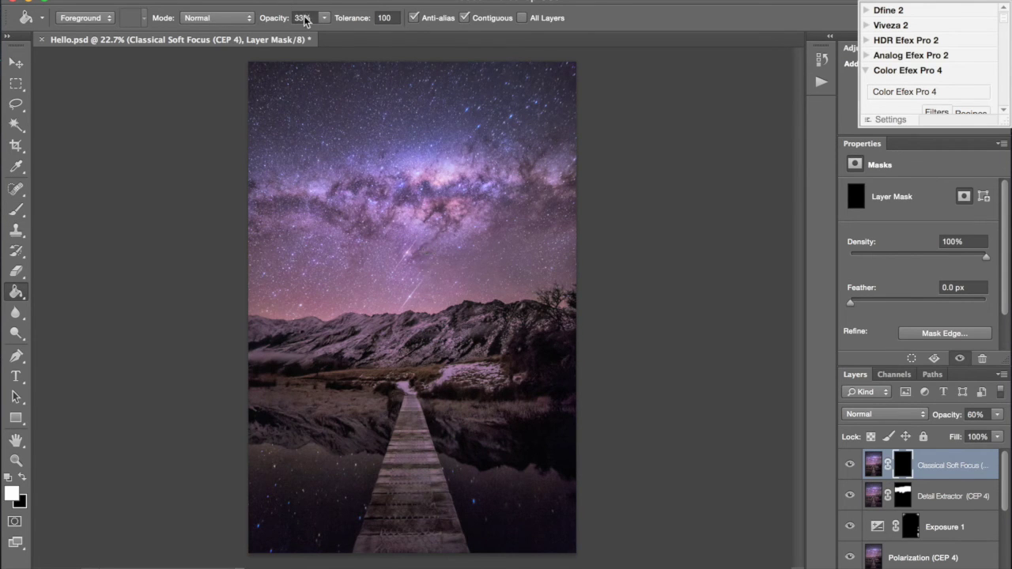
click(399, 300)
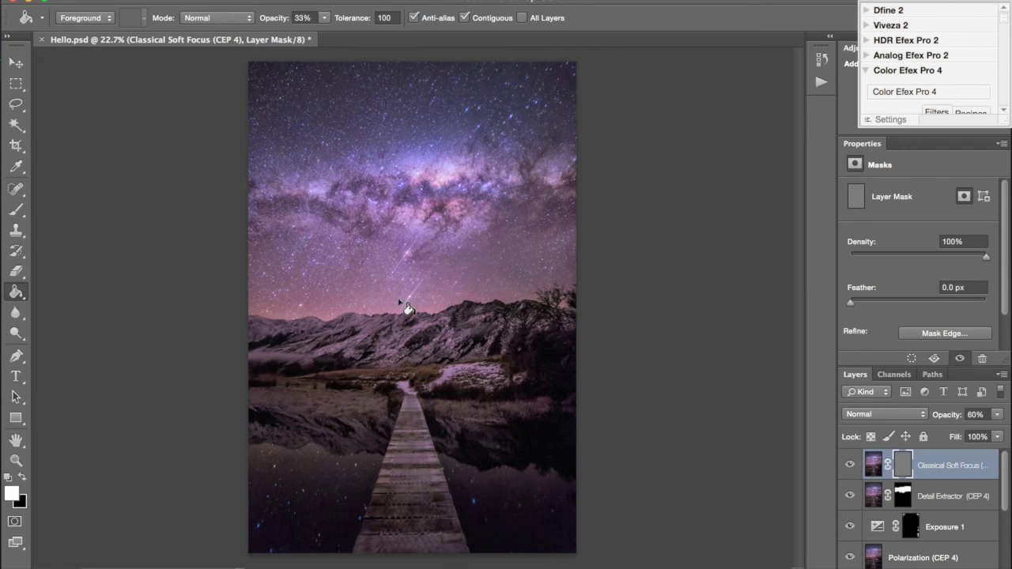
click(849, 465)
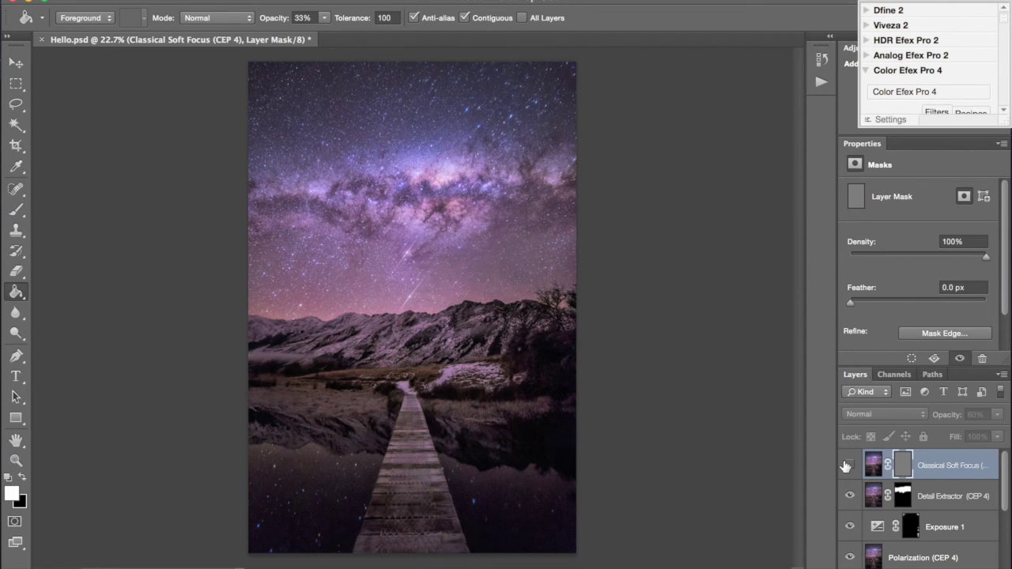
click(847, 466)
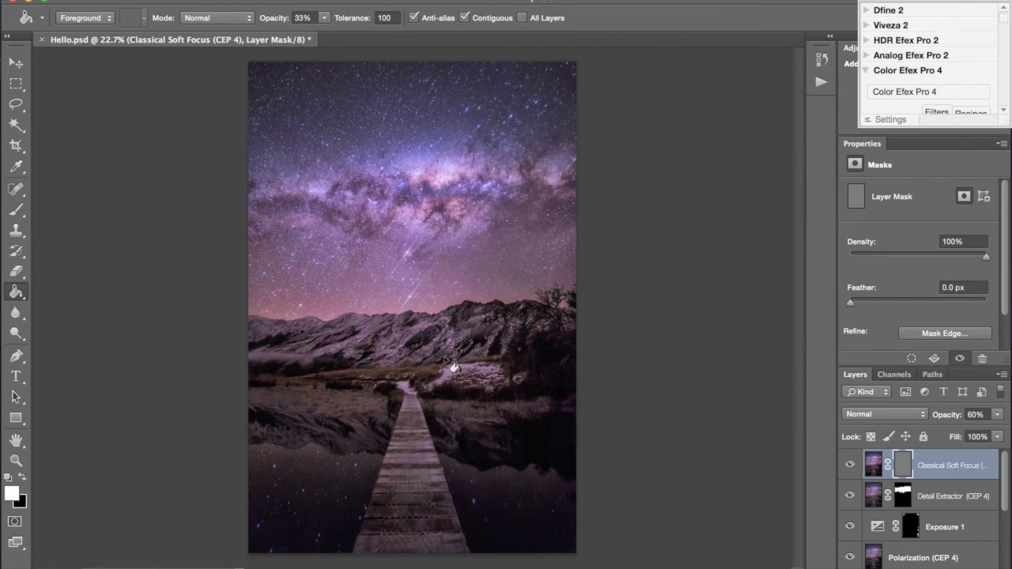
Paint white on the Classical Soft Focus mask over the Milky Way and mountains with a 700 px brush at 33% opacity.
key(b)
key(bracketright)
key(bracketright)
key(bracketright)
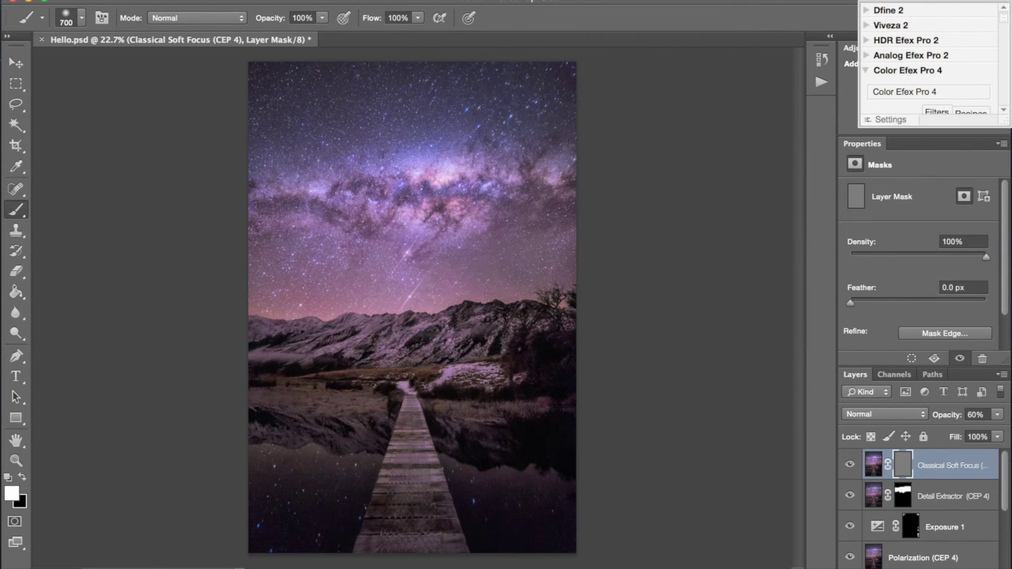
click(322, 17)
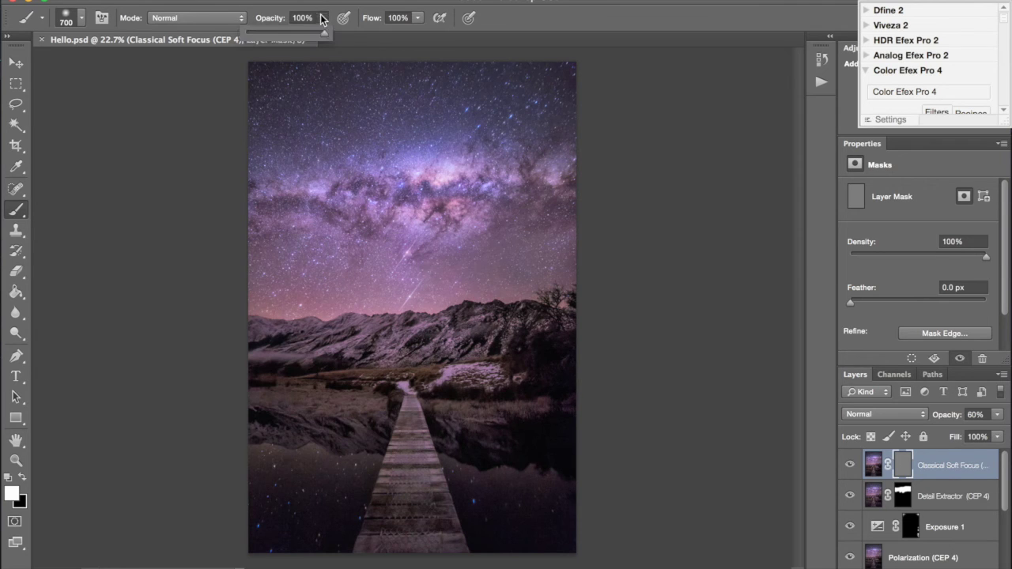
click(268, 31)
key(Return)
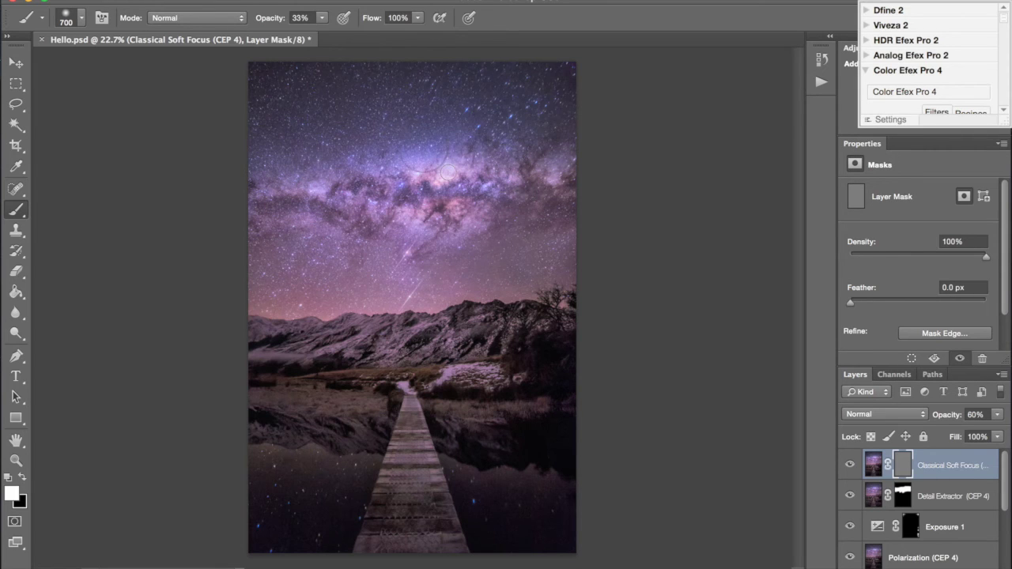
mouse_move(552, 209)
mouse_down()
mouse_move(571, 156)
mouse_move(469, 148)
mouse_move(410, 161)
mouse_up()
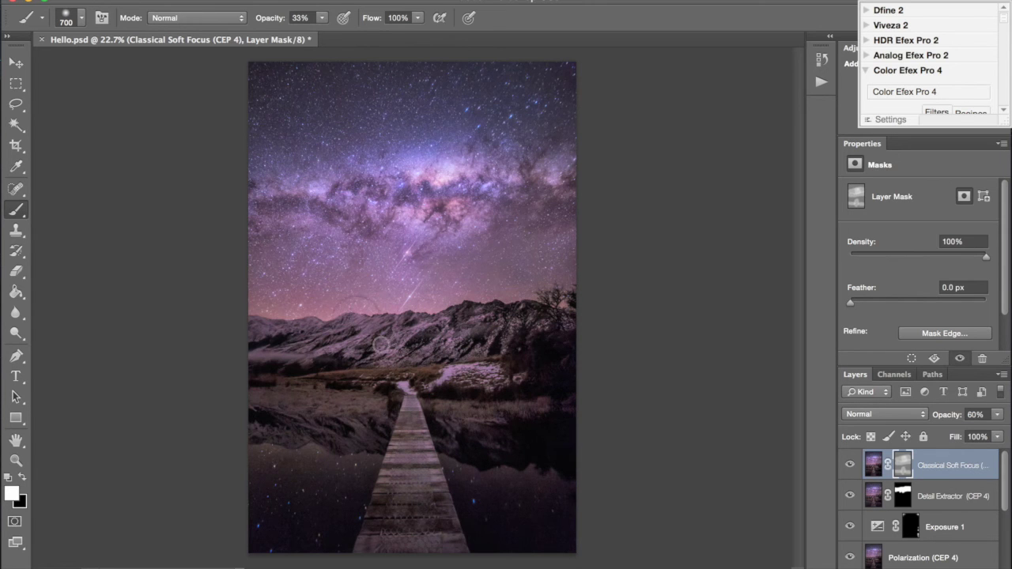
Examine the painted soft focus effect on the sky and landscape by repeatedly hiding and showing the Classical Soft Focus layer.
key(super+plus)
scroll(512, 377, up, 4)
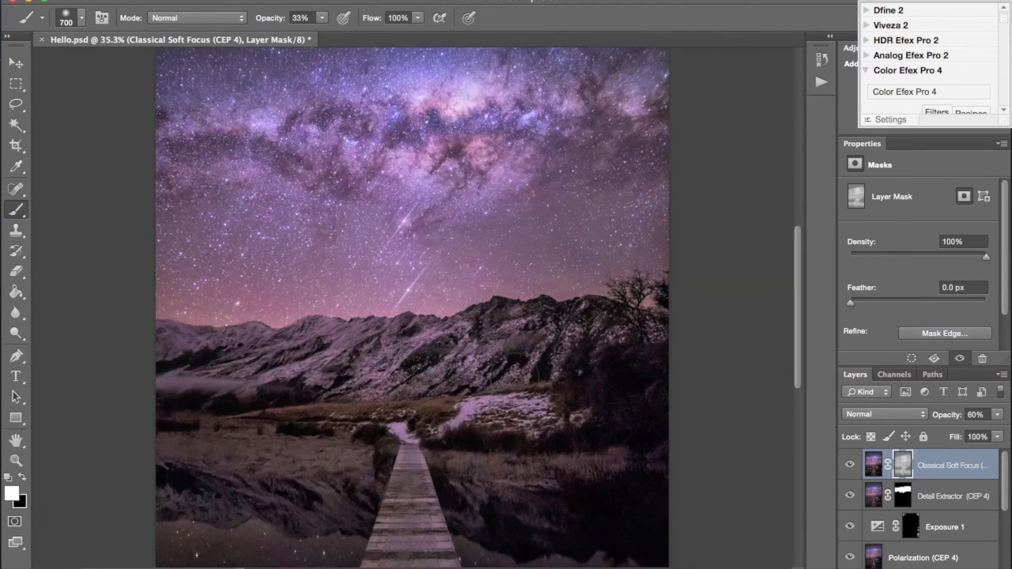
click(848, 462)
click(849, 464)
click(849, 464)
click(848, 464)
scroll(792, 446, up, 5)
click(848, 465)
click(848, 464)
click(849, 464)
click(848, 464)
click(848, 464)
click(848, 464)
click(848, 464)
click(849, 464)
scroll(620, 280, down, 8)
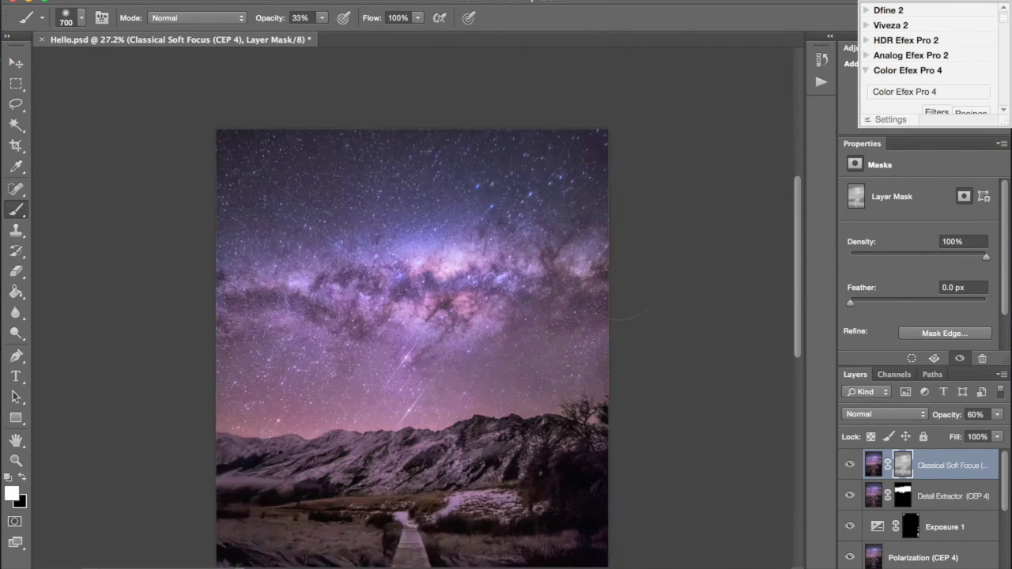
scroll(620, 280, up, 3)
scroll(619, 284, up, 1)
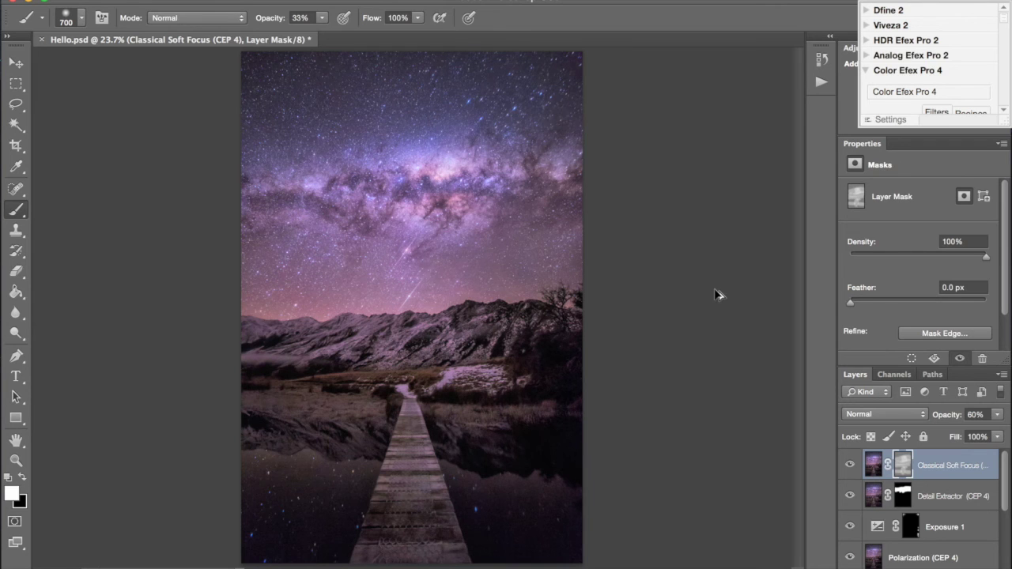
Stamp all visible layers into a new top layer and apply Smart Sharpen with Amount 92%, Radius 0.9 px, removing Gaussian Blur.
key(ctrl+alt+shift+e)
key(x)
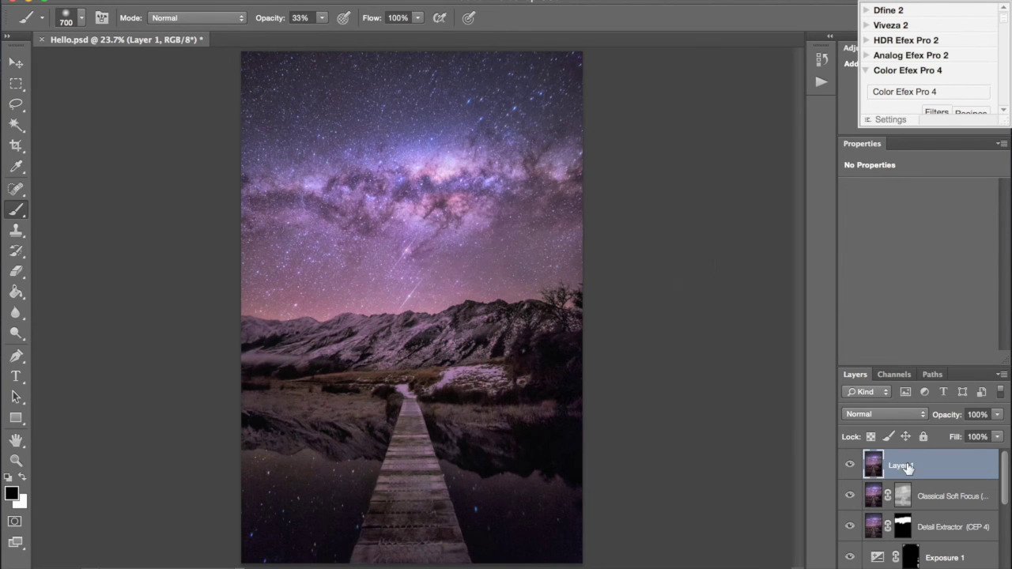
scroll(412, 307, up, 5)
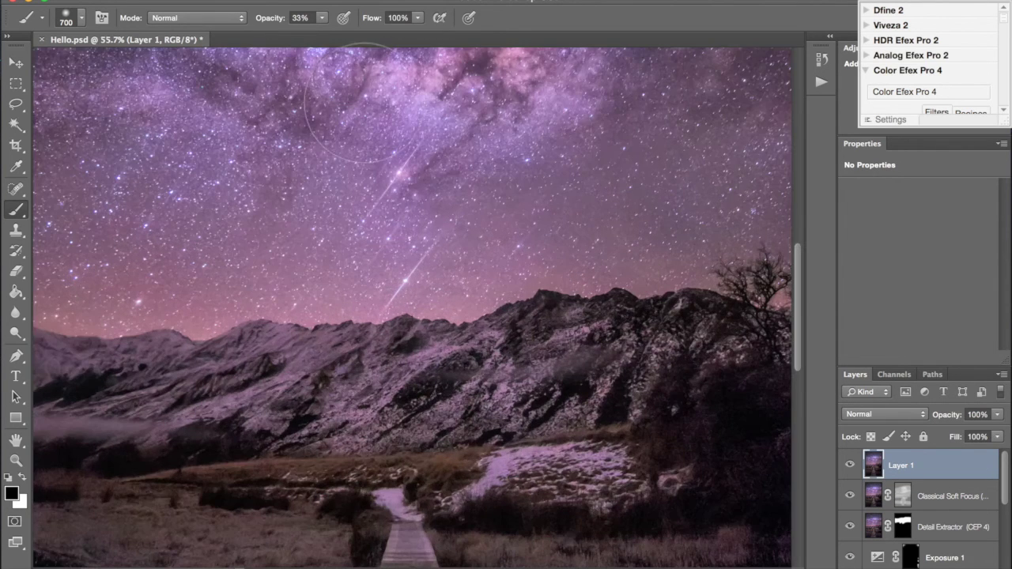
scroll(412, 308, up, 2)
click(370, 0)
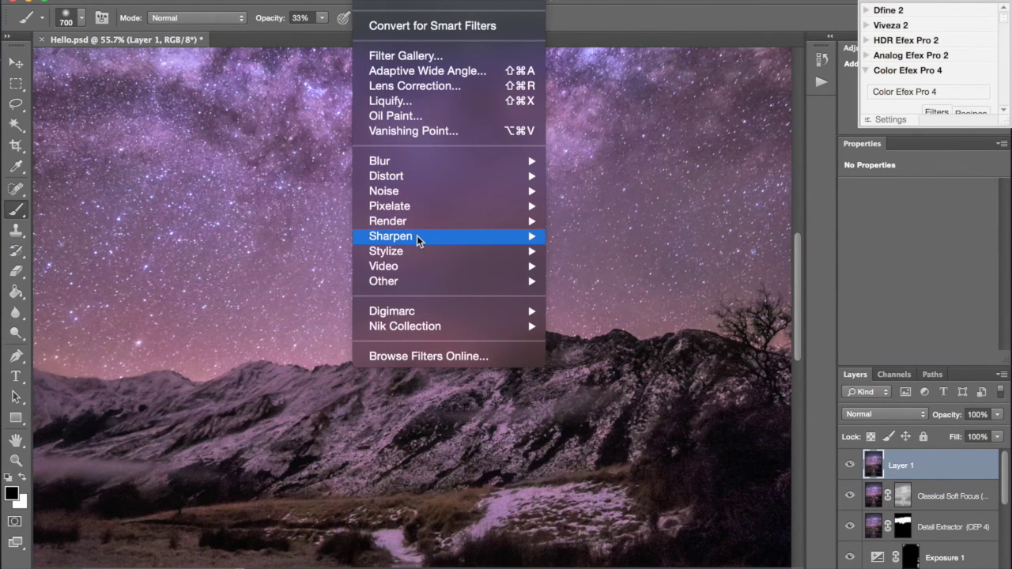
mouse_move(419, 238)
click(587, 285)
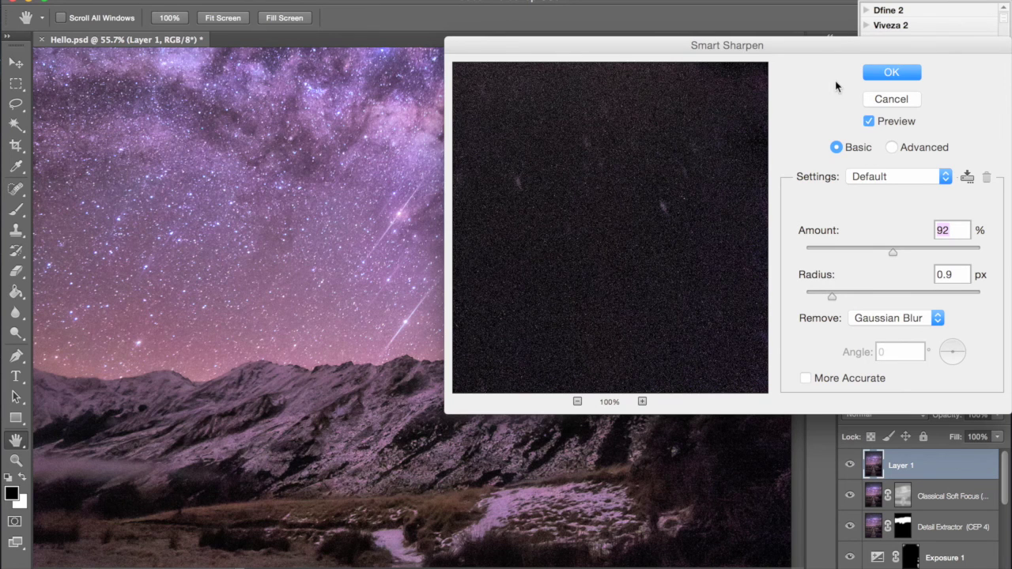
click(892, 73)
key(b)
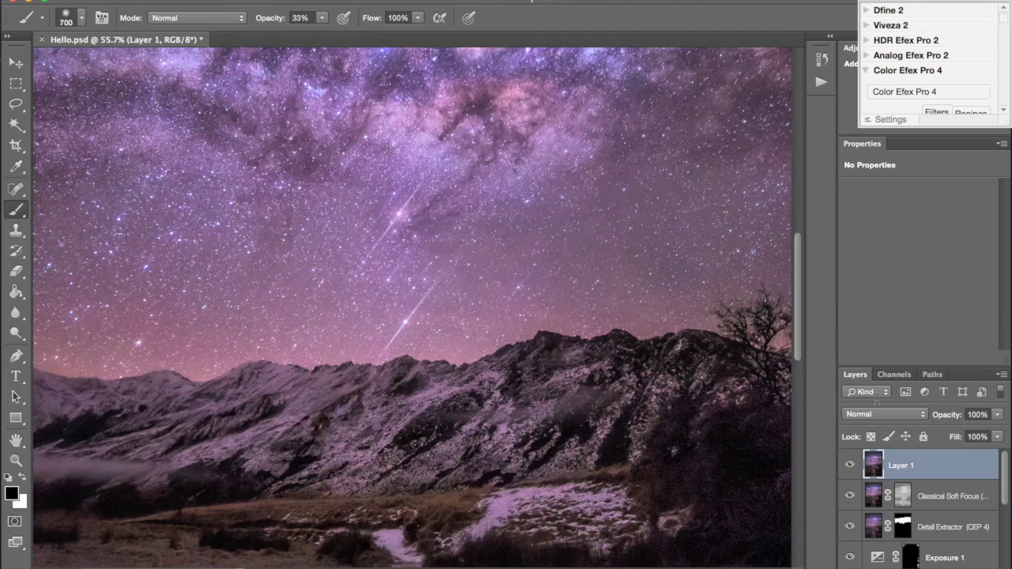
Examine the sharpening on the mountains, water and boardwalk up close by hiding and showing the sharpened layer.
scroll(519, 350, up, 5)
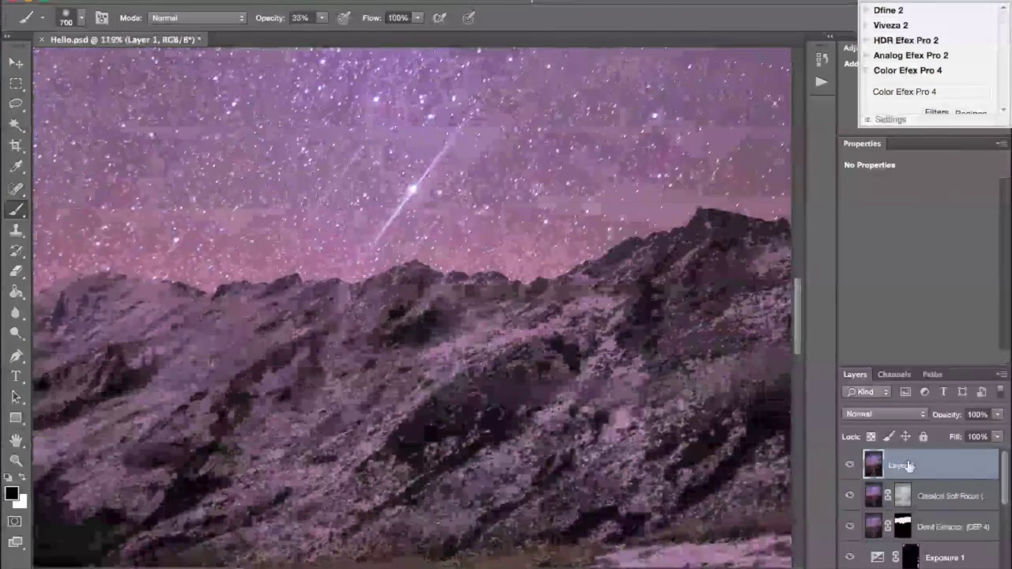
click(844, 465)
click(845, 465)
click(844, 465)
click(845, 465)
scroll(466, 371, down, 10)
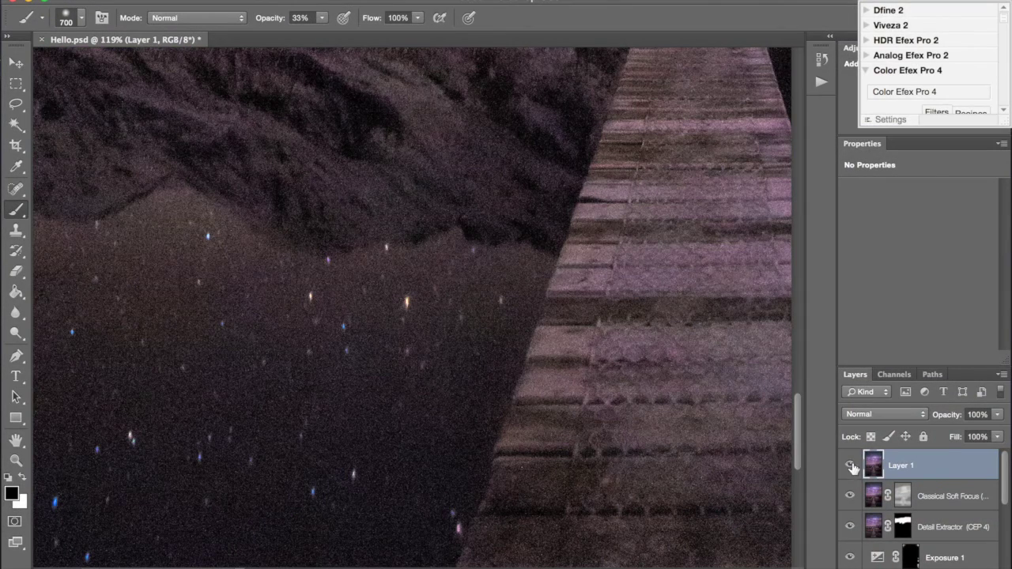
click(848, 466)
click(846, 466)
click(844, 467)
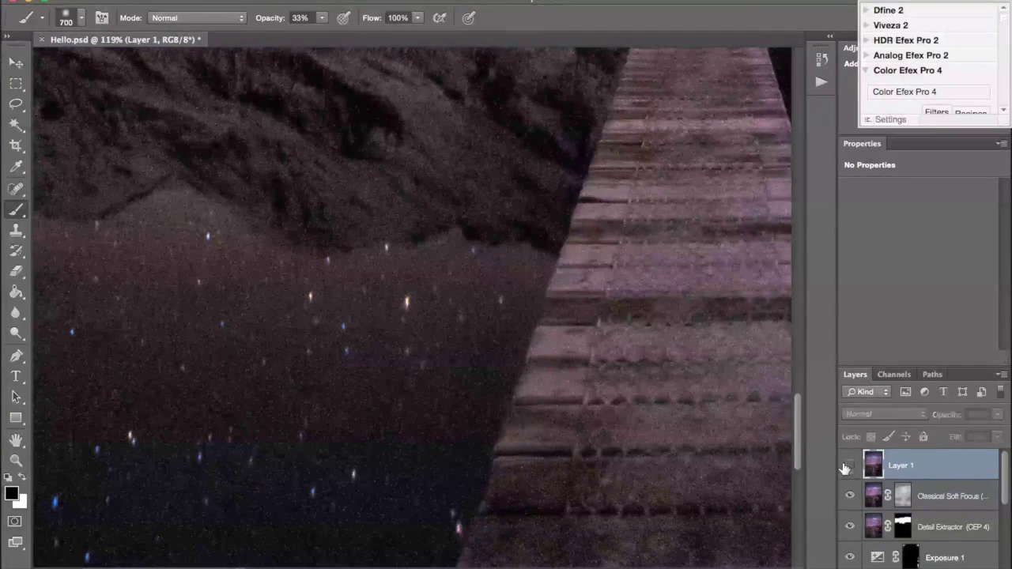
click(844, 468)
Lower the sharpened layer's opacity to 45% and compare the image with and without it.
click(997, 415)
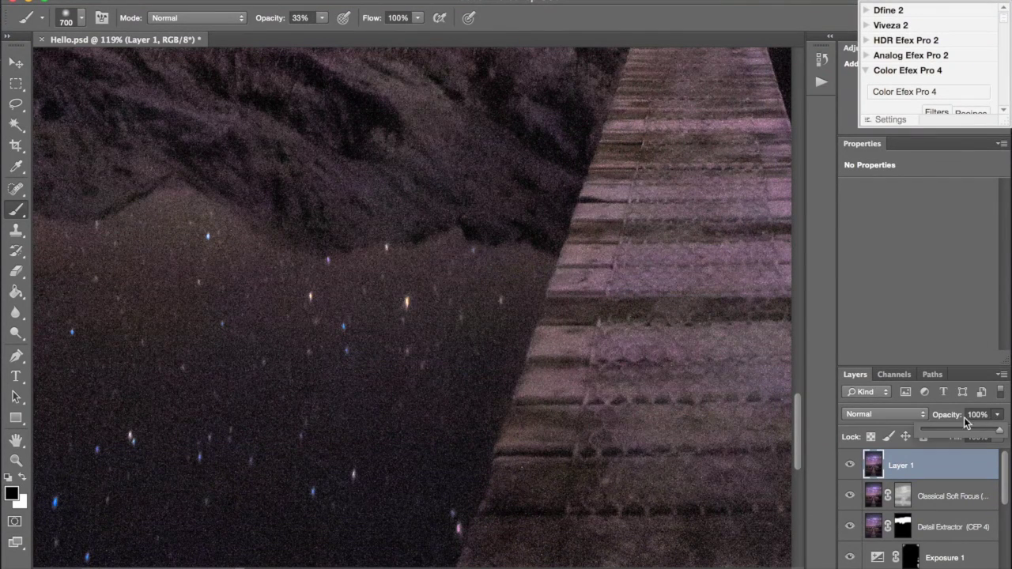
click(953, 427)
click(846, 464)
click(846, 465)
click(846, 465)
click(846, 464)
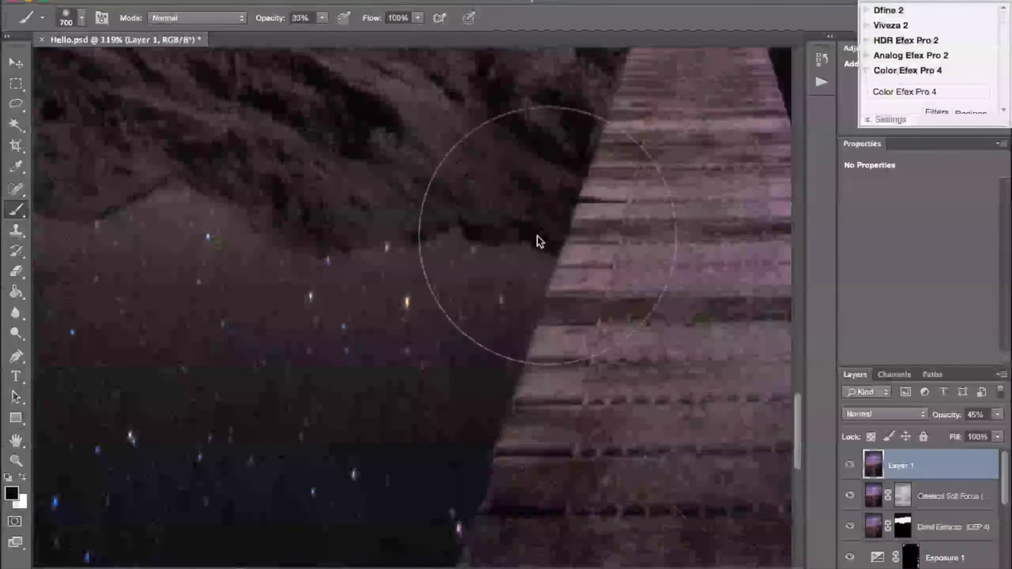
Apply Dfine 2 noise reduction to the image as a new layer.
scroll(537, 237, down, 10)
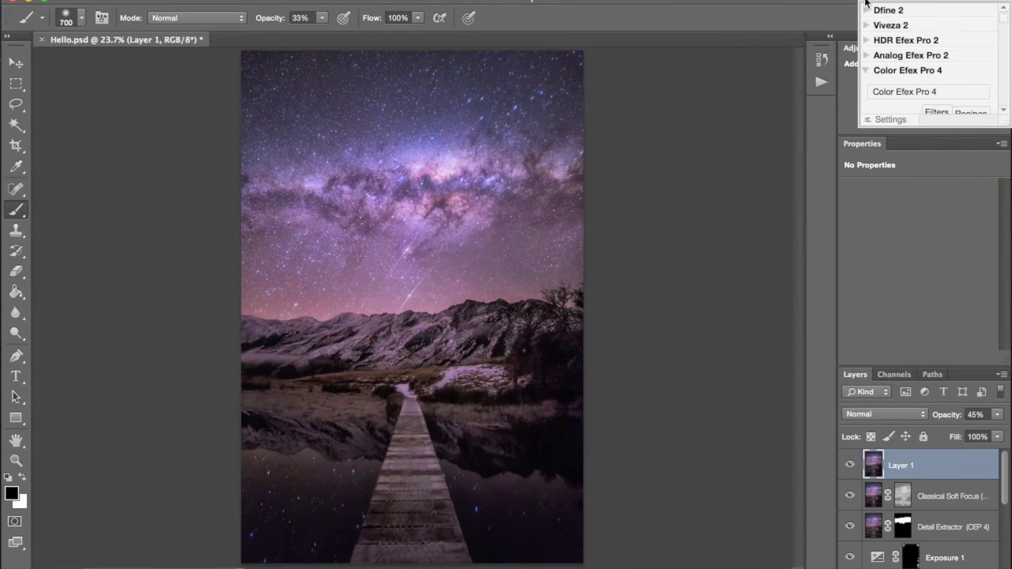
click(867, 9)
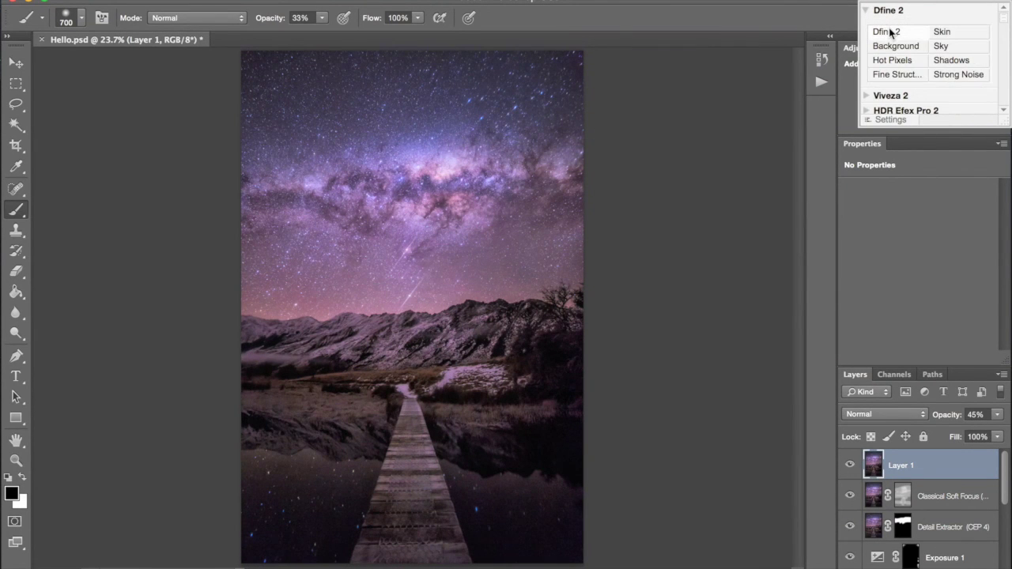
click(890, 32)
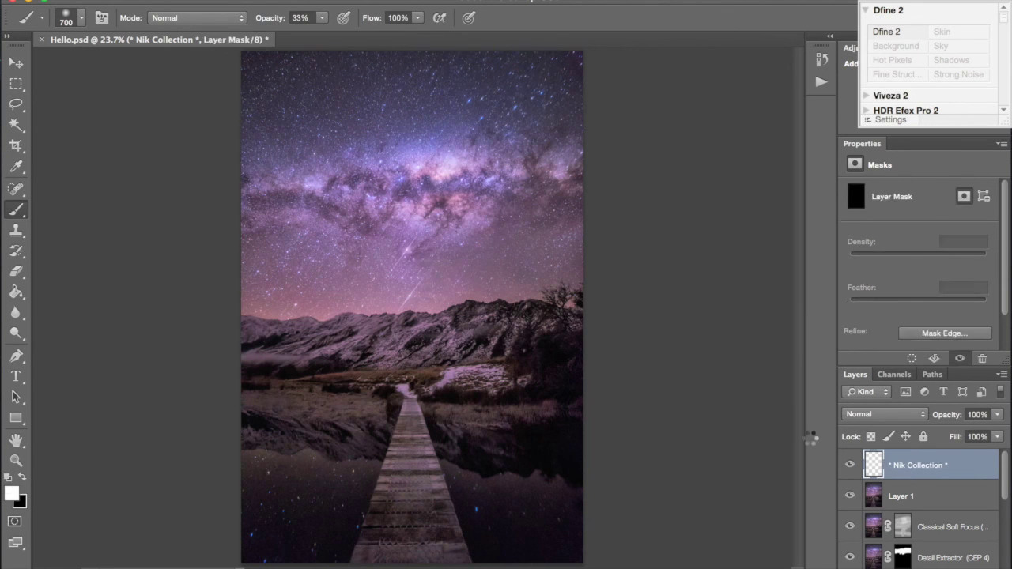
Examine the noise reduction on the mountains and Milky Way up close by hiding and showing the Dfine 2 layer.
key(super+plus)
key(super+plus)
key(super+plus)
key(super+plus)
key(super+plus)
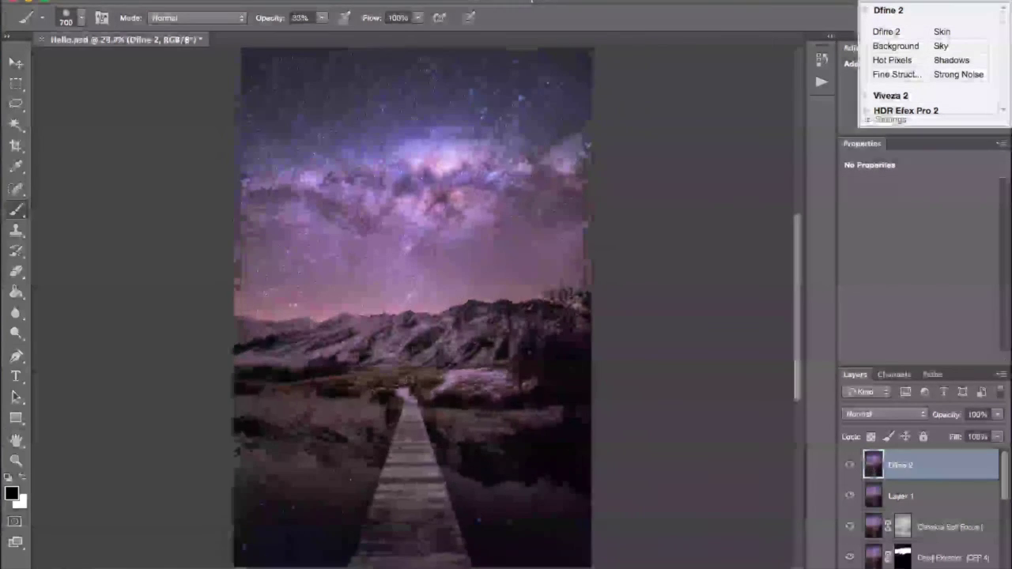
key(super+plus)
key(super+plus)
key(super+plus)
key(super+plus)
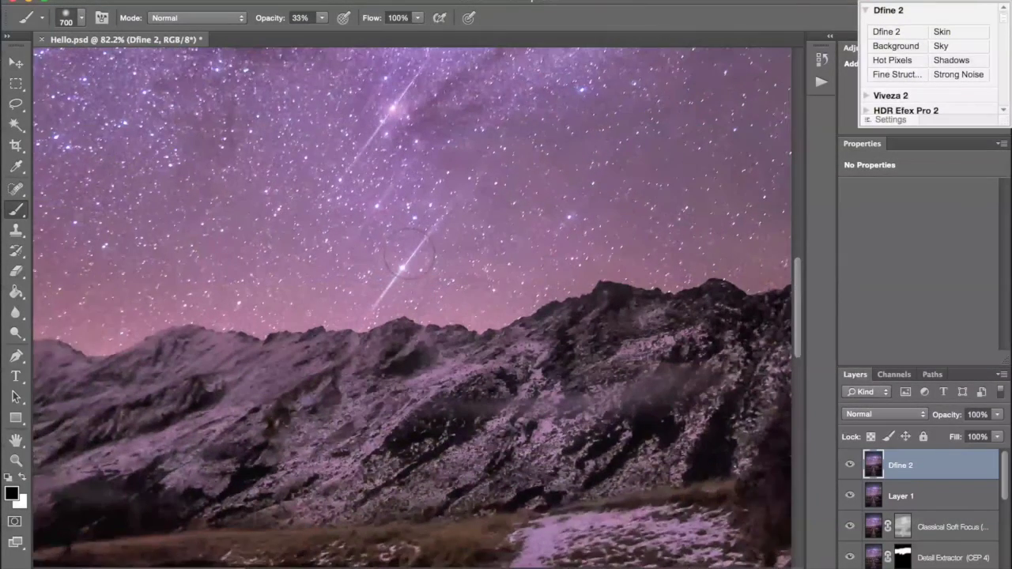
click(848, 466)
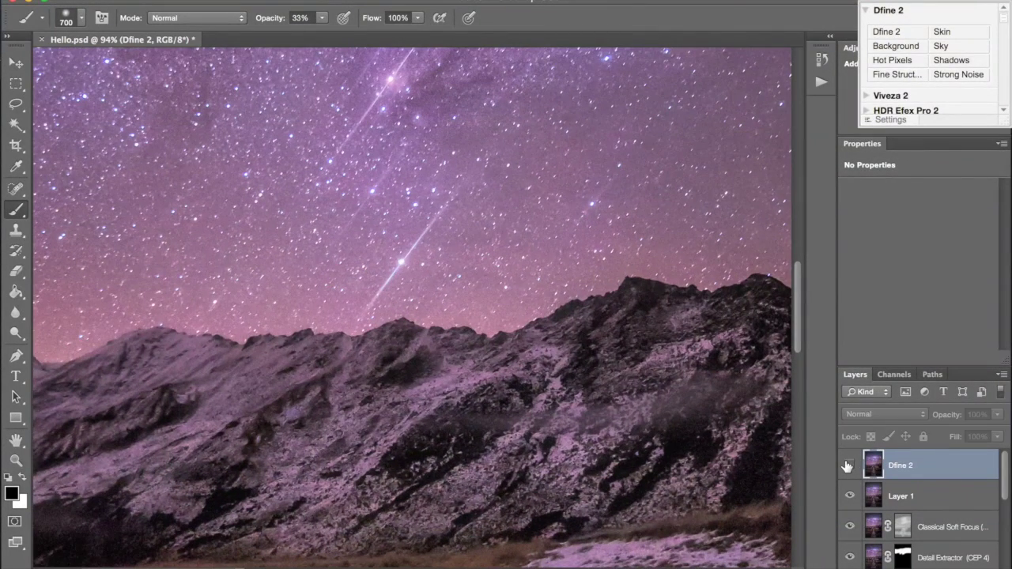
click(849, 466)
click(849, 466)
click(849, 466)
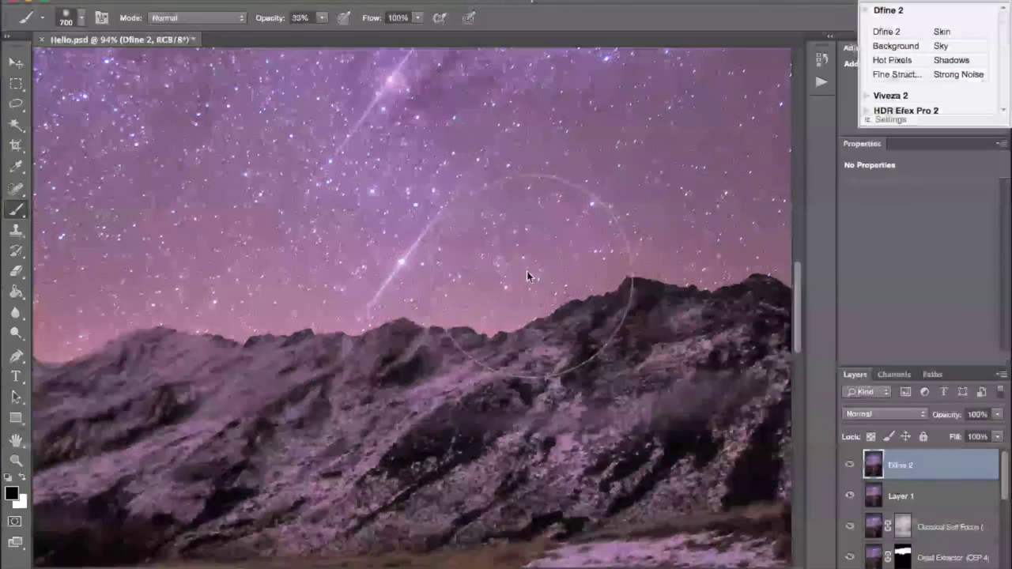
scroll(527, 271, up, 3)
scroll(527, 271, up, 5)
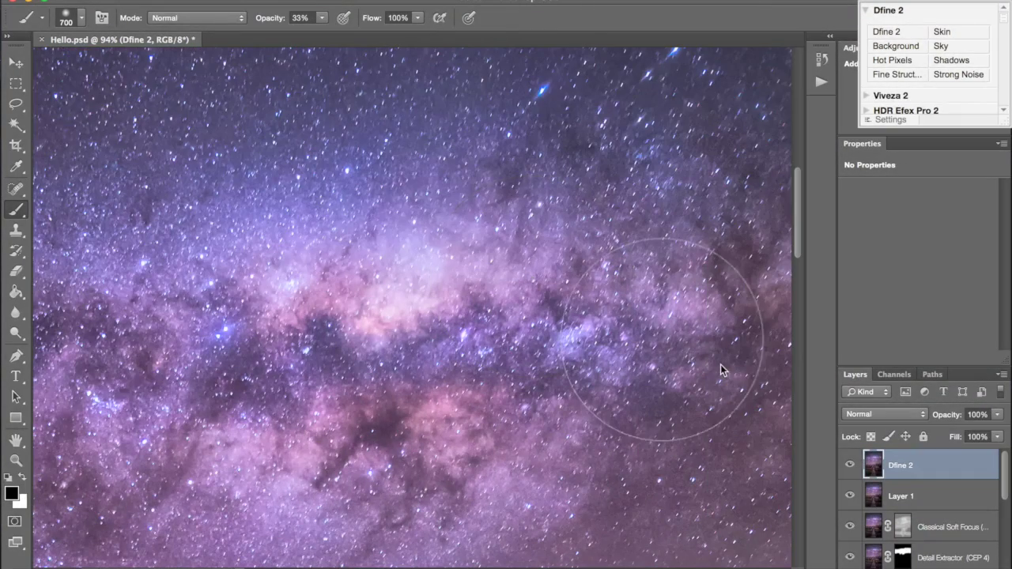
click(849, 465)
click(849, 466)
Add a white layer mask to the Dfine 2 layer.
mouse_move(712, 567)
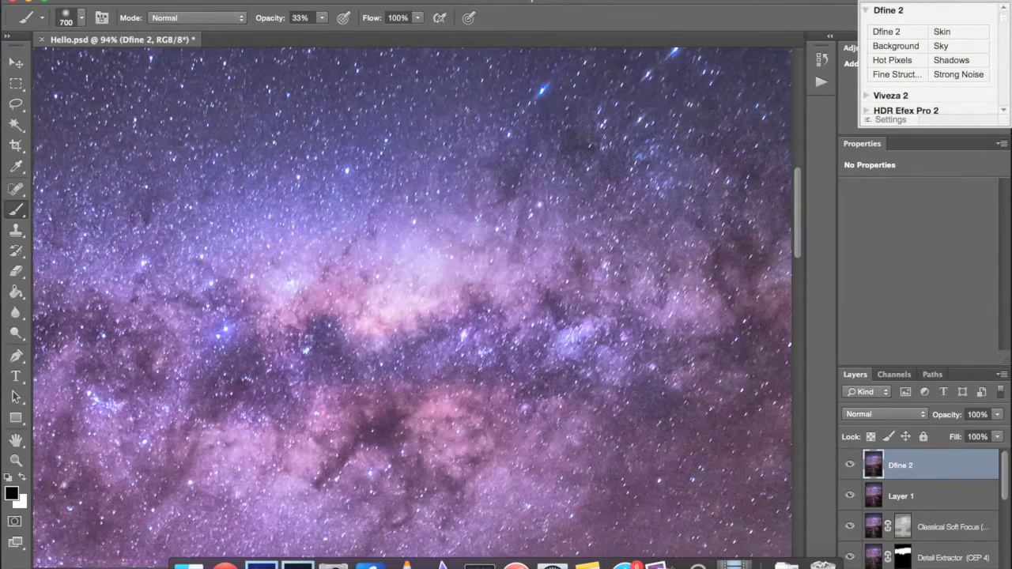
click(893, 568)
key(super+minus)
key(super+minus)
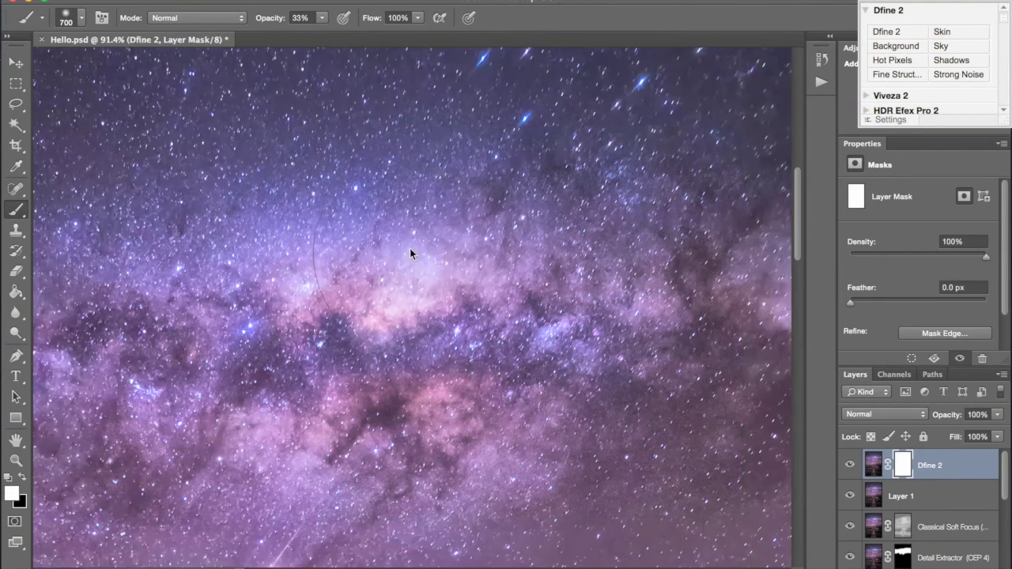
Paint black over the starry sky on the Dfine 2 layer mask with a 1000 px brush at 33% opacity.
scroll(410, 249, down, 2)
scroll(409, 248, left, 3)
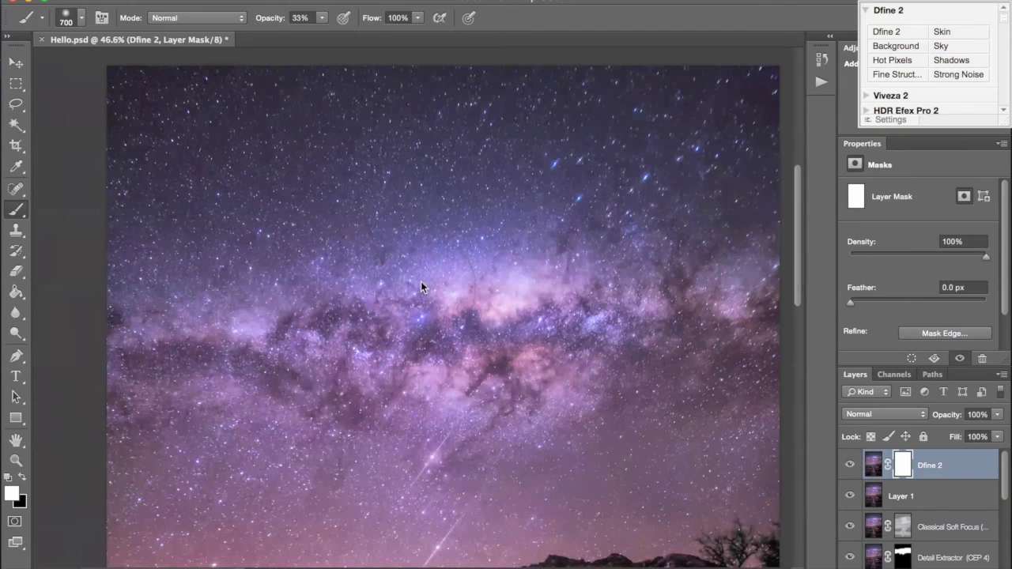
key(bracketleft)
key(bracketleft)
key(bracketleft)
key(bracketleft)
key(x)
scroll(506, 284, down, 1)
scroll(157, 66, up, 1)
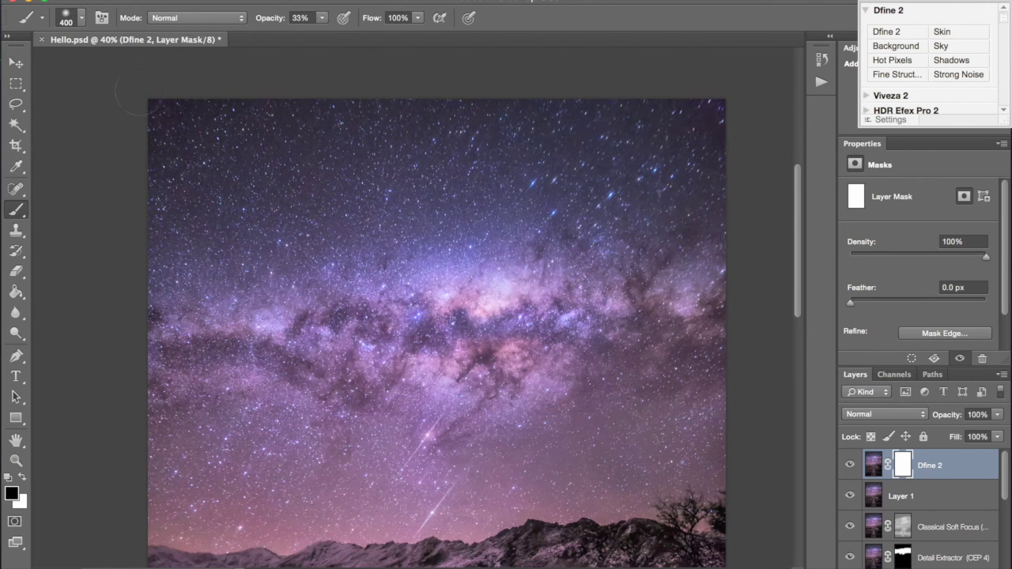
key(bracketright)
key(bracketright)
key(bracketright)
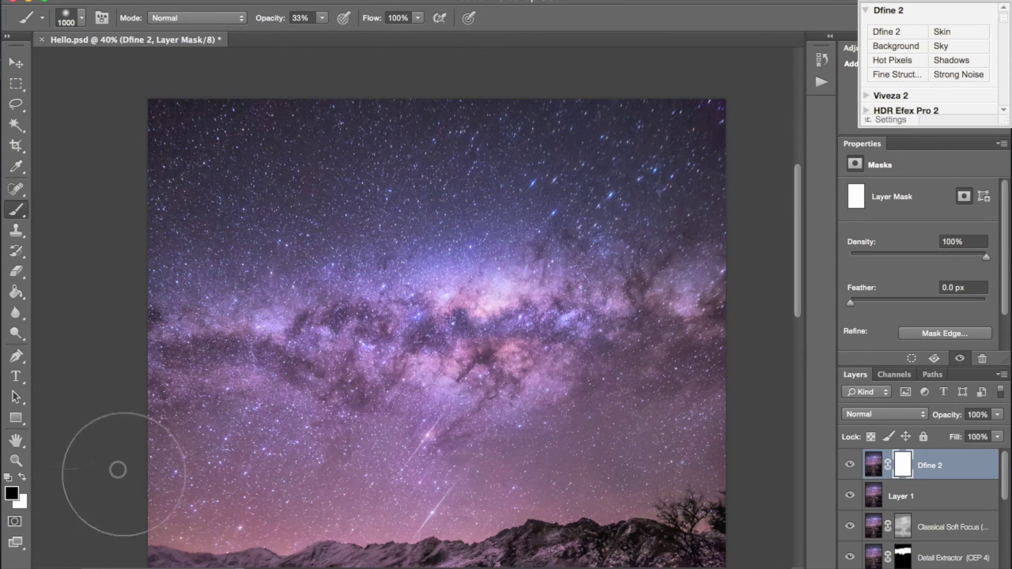
drag(617, 302, 577, 292)
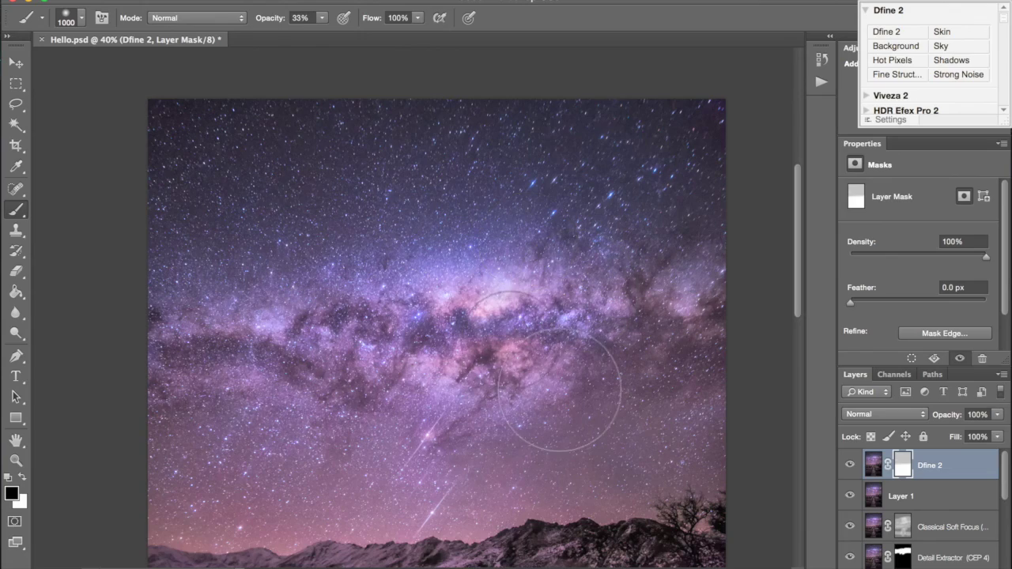
Inspect the Milky Way up close, and view the whole photo fitted to a full-screen black background.
scroll(549, 333, up, 5)
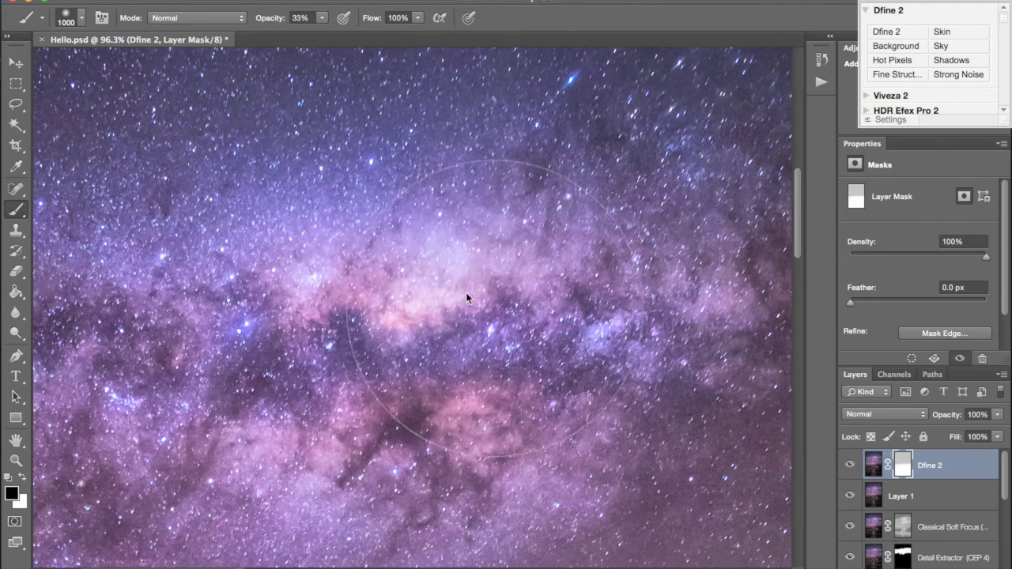
key(ctrl+0)
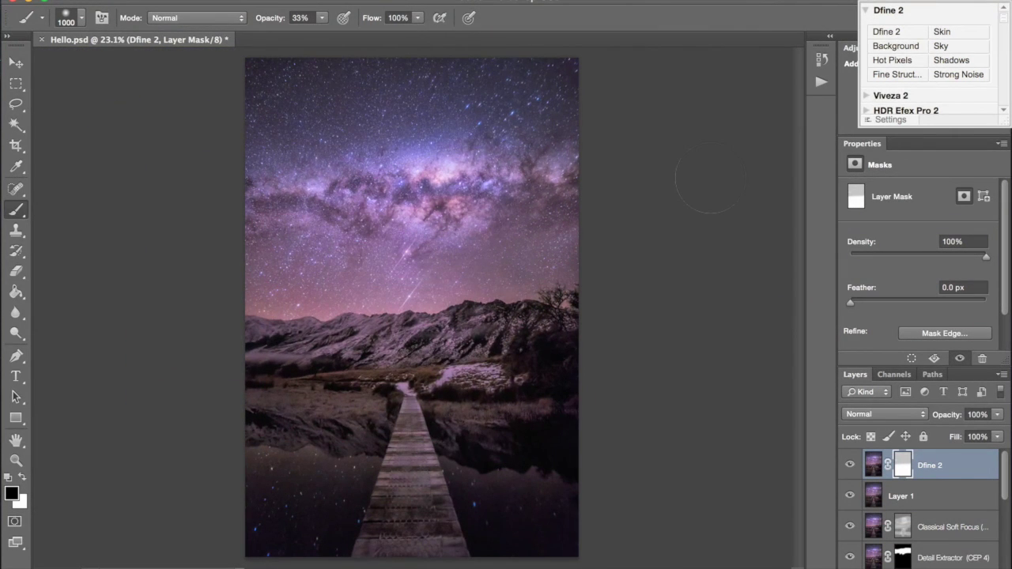
key(v)
key(f)
key(super+0)
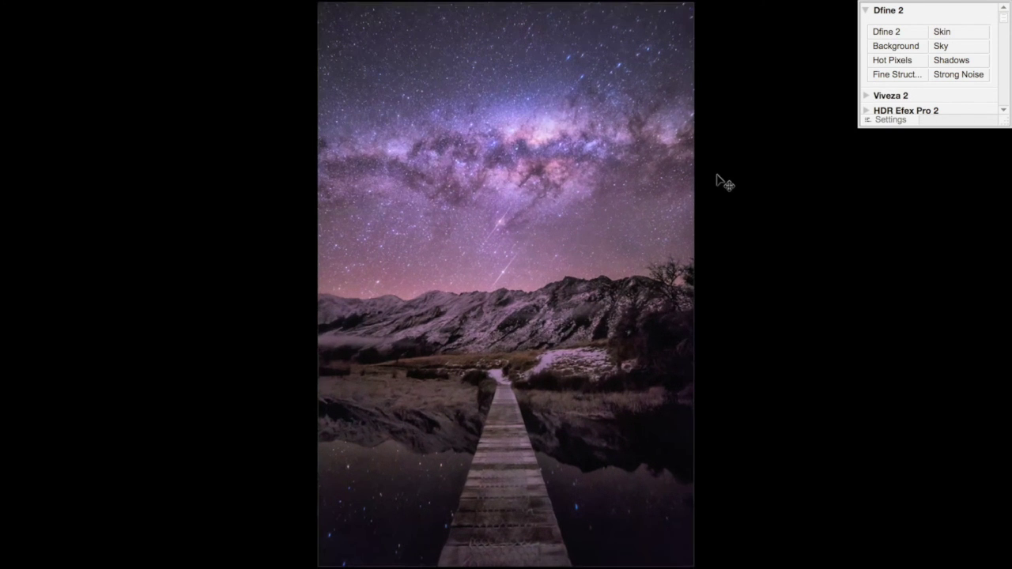